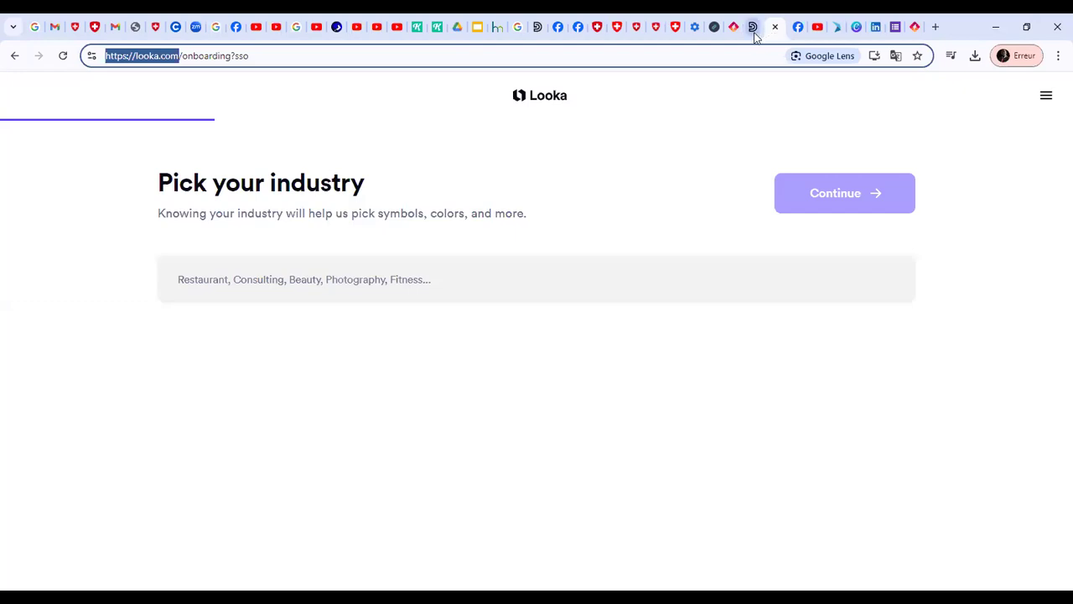
Switch to the Turbologo site and sign up with a Google account
left_click(738, 31)
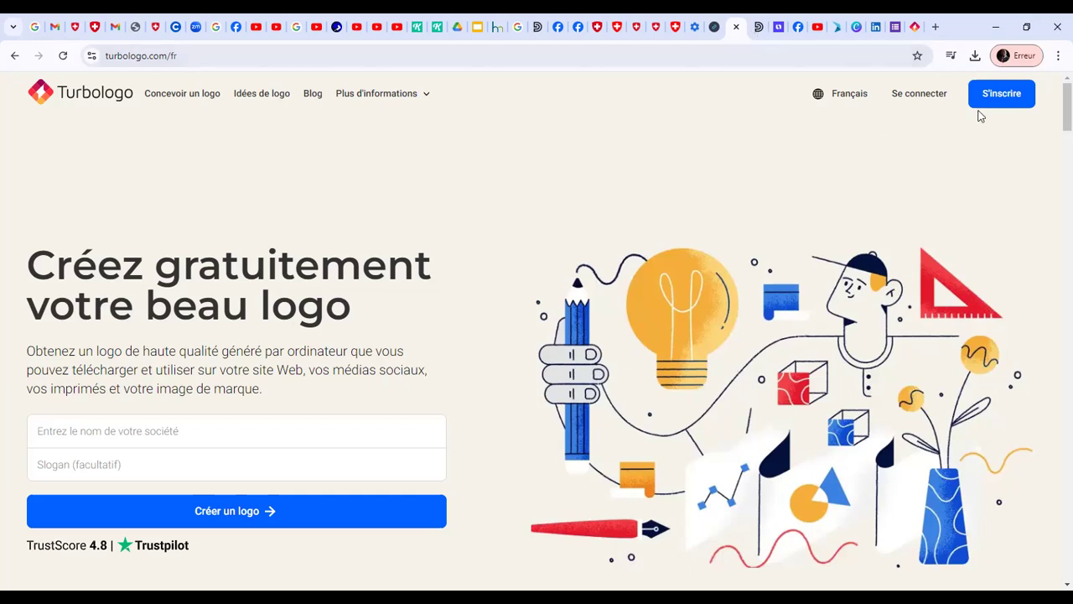
left_click(1001, 95)
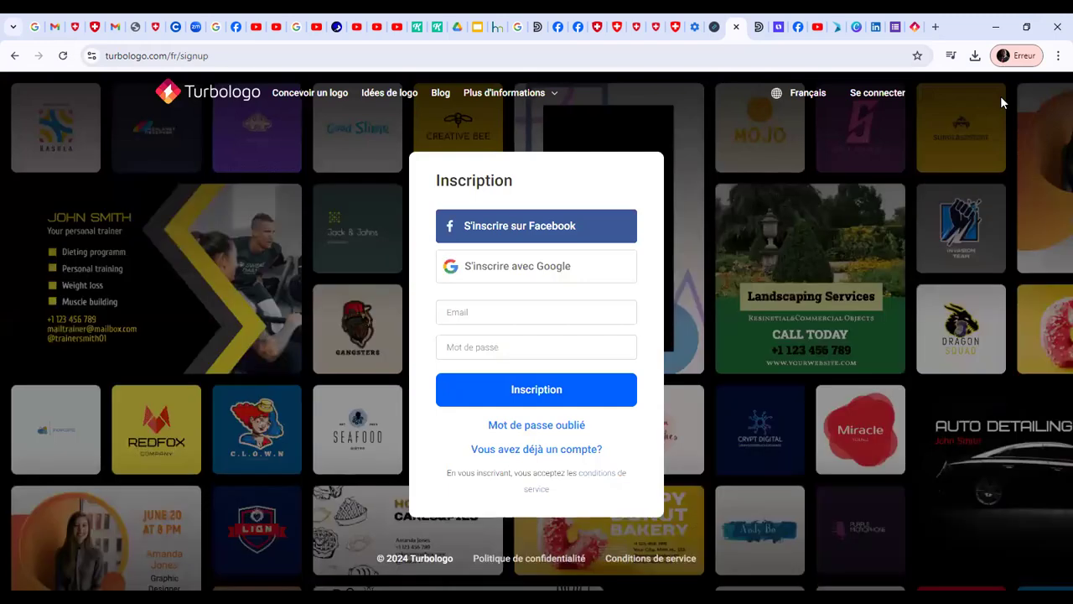
left_click(549, 281)
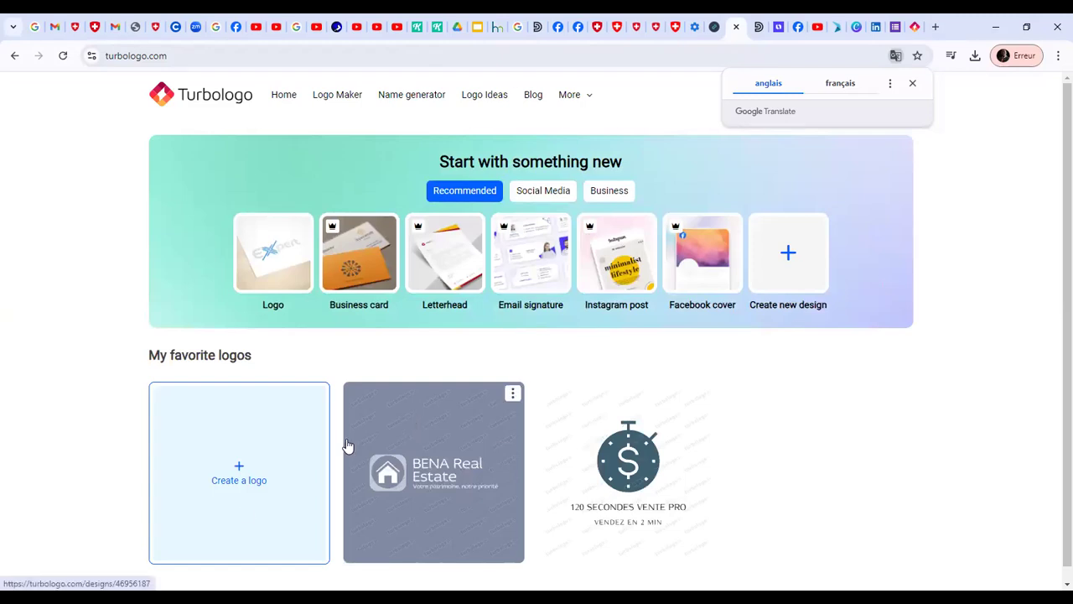
Start a new logo and enter "3R's" as the company name
left_click(245, 509)
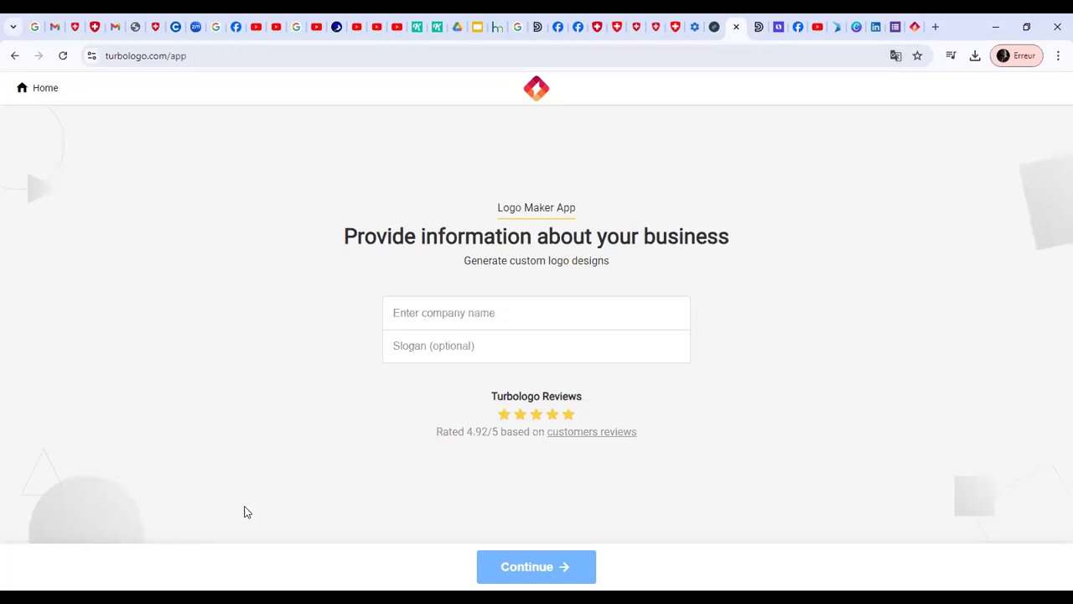
left_click(432, 315)
type("3R'S")
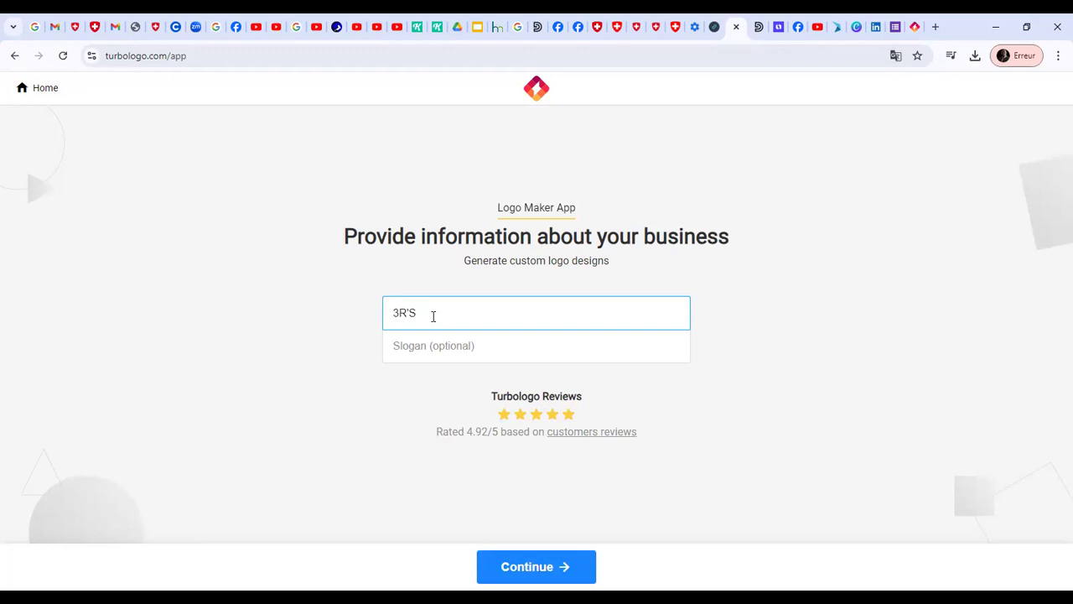
key("BackSpace")
type("s")
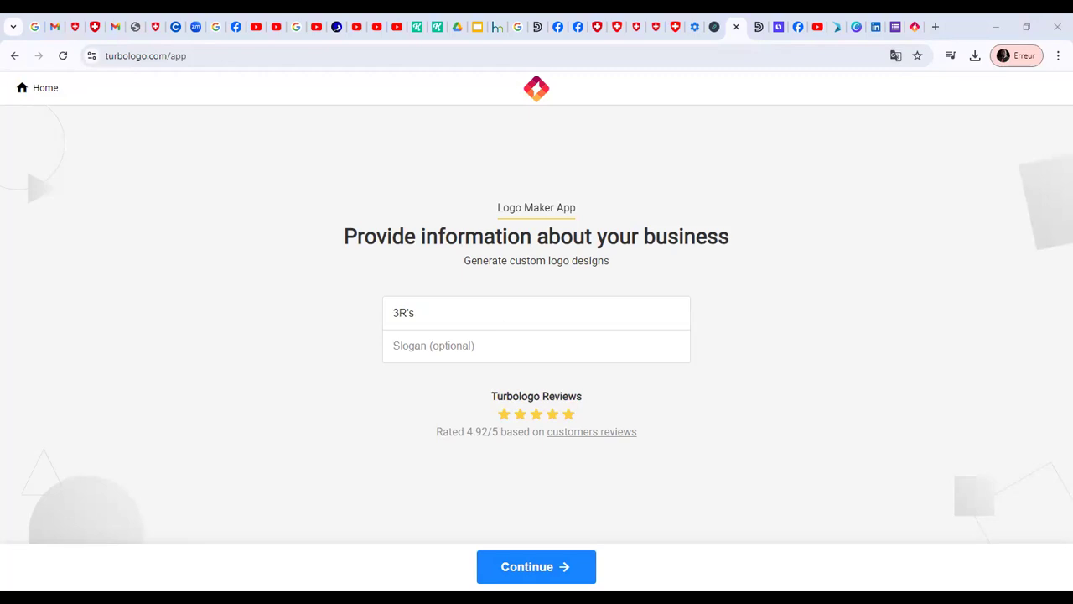
Paste "notre art, votre bien être" as the company slogan
left_click(546, 326)
left_click(546, 336)
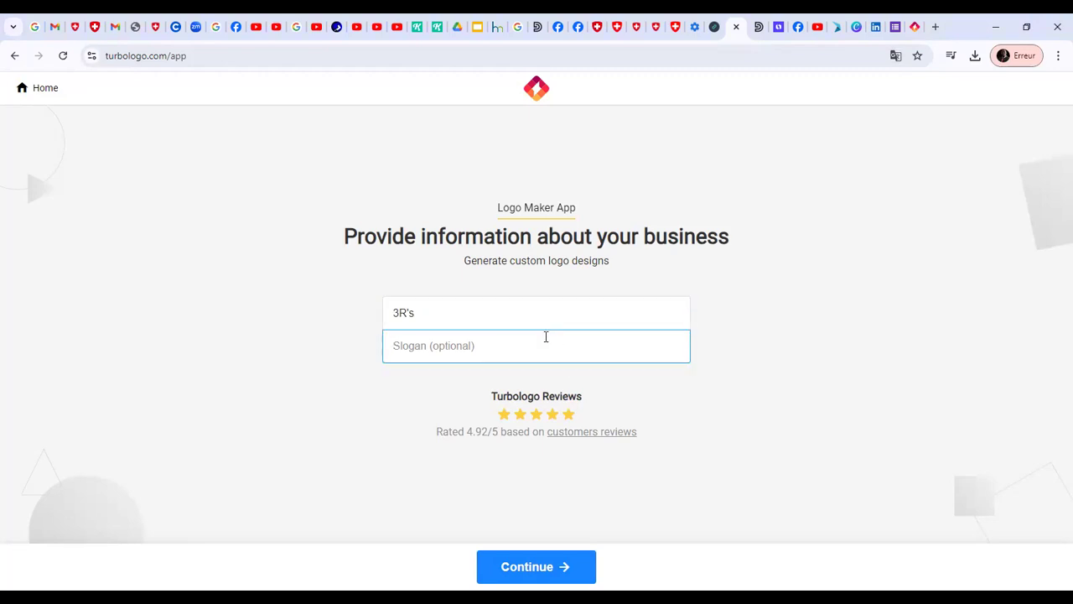
type("notre art, votre bien être")
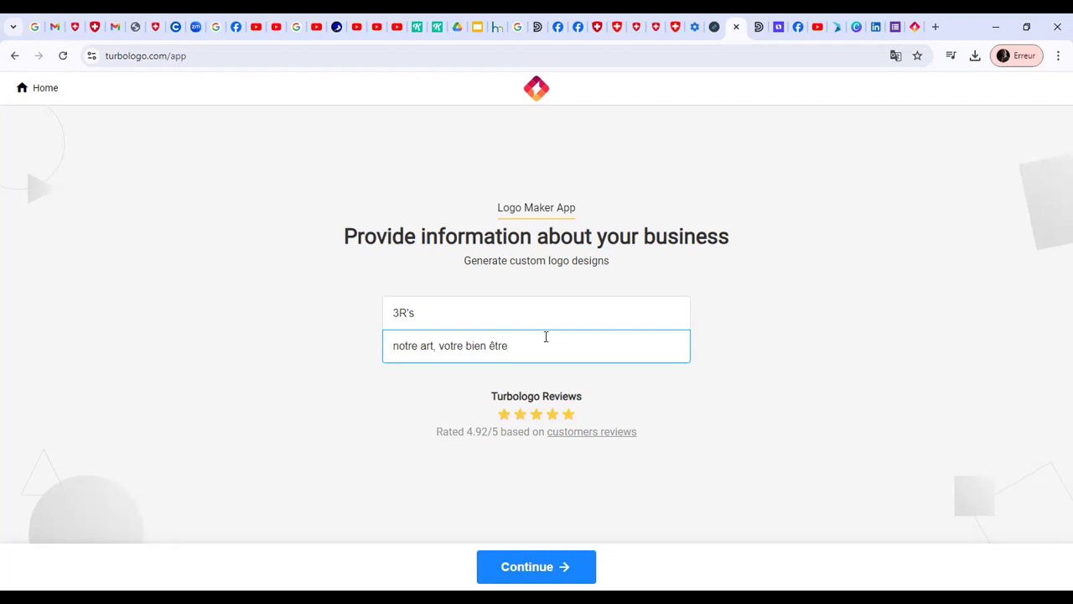
Clear the company name and slogan, then re-enter "3R's" and "notre art, votre bien être"
left_click(511, 307)
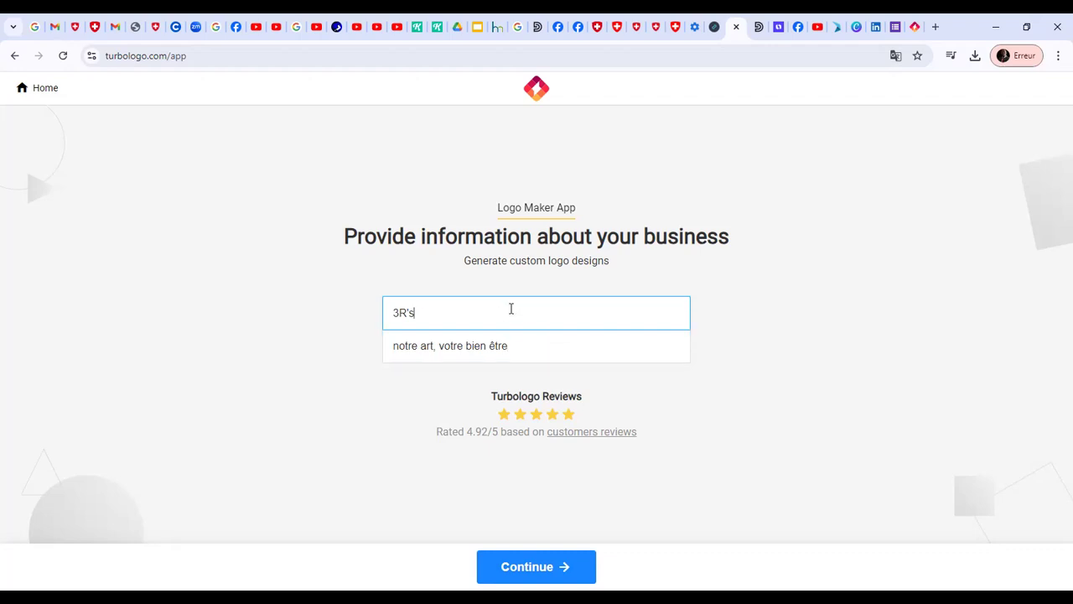
key("ctrl+minus")
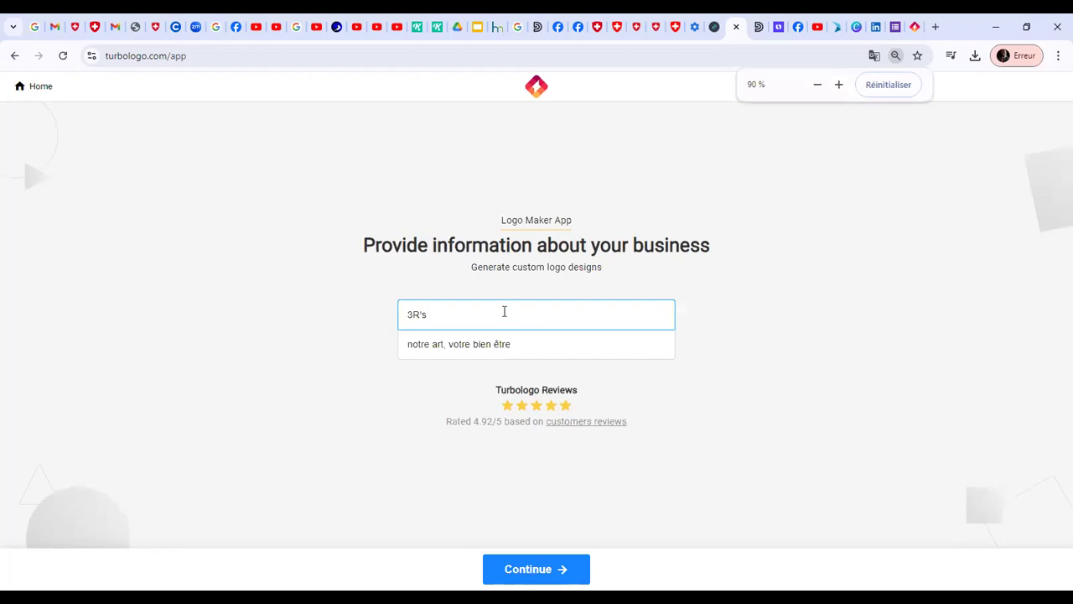
left_click_drag(503, 311, 344, 325)
key("BackSpace")
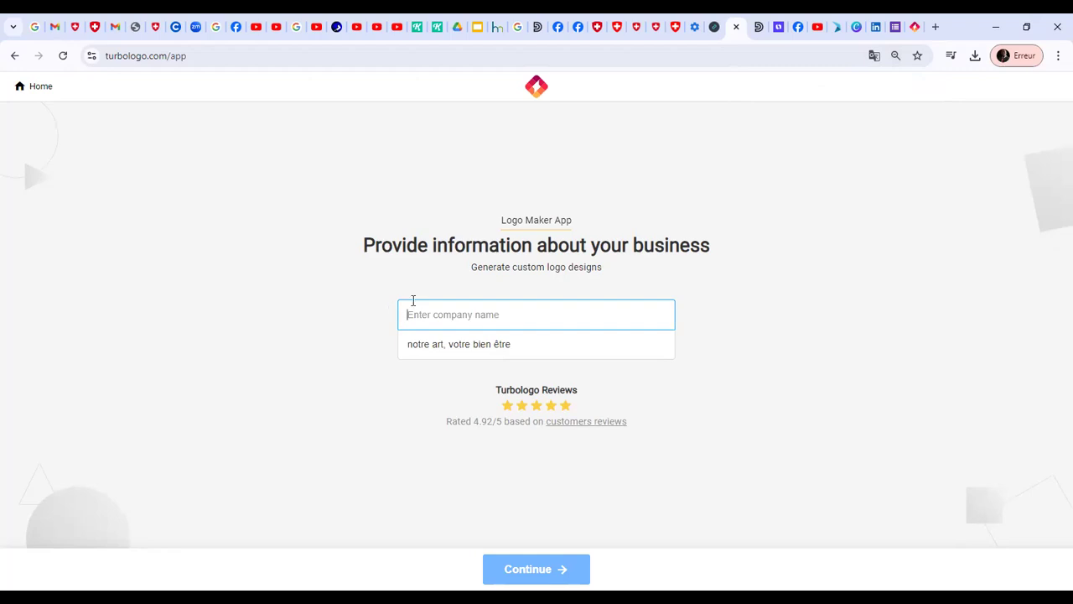
type("3R's")
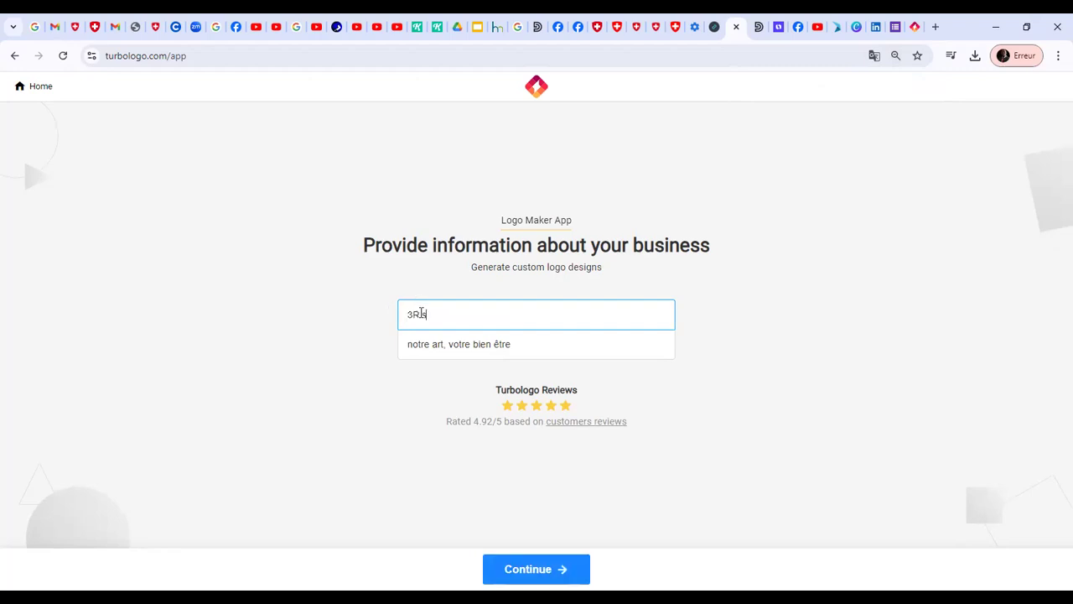
left_click_drag(514, 345, 371, 362)
key("ctrl+c")
key("BackSpace")
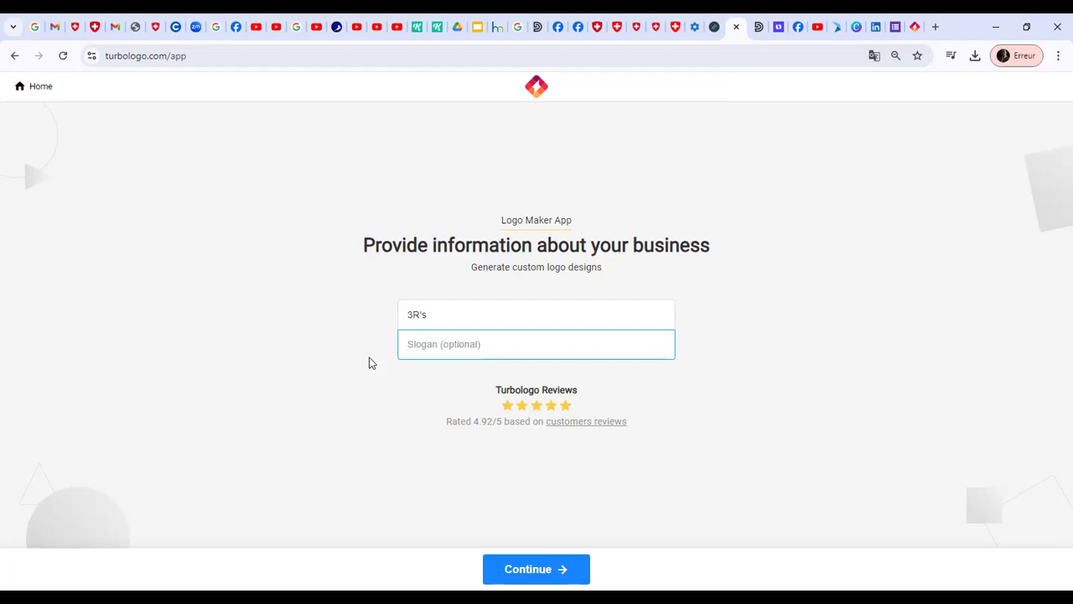
key("ctrl+v")
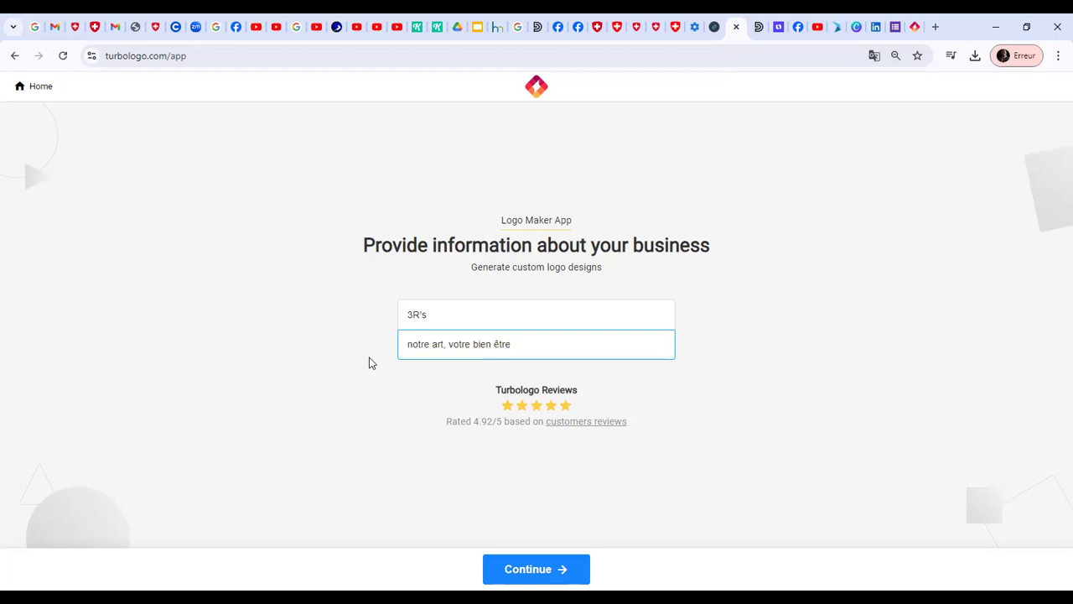
Capitalise the slogan's words "Notre" and "Votre" and submit the business information
left_click(412, 345)
key("BackSpace")
type("N")
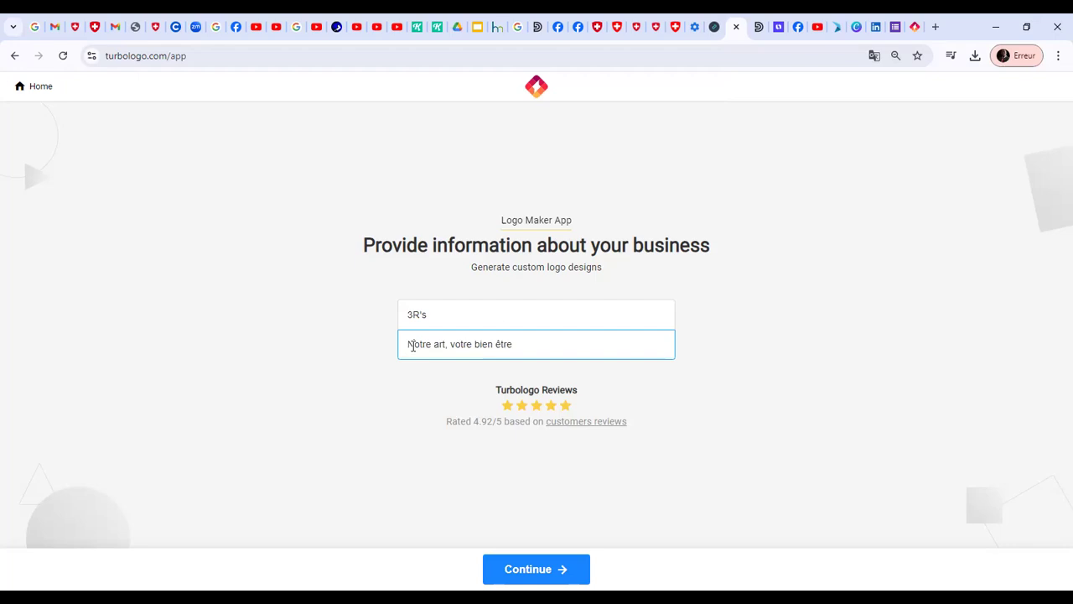
left_click(455, 344)
key("BackSpace")
type("V")
left_click(543, 566)
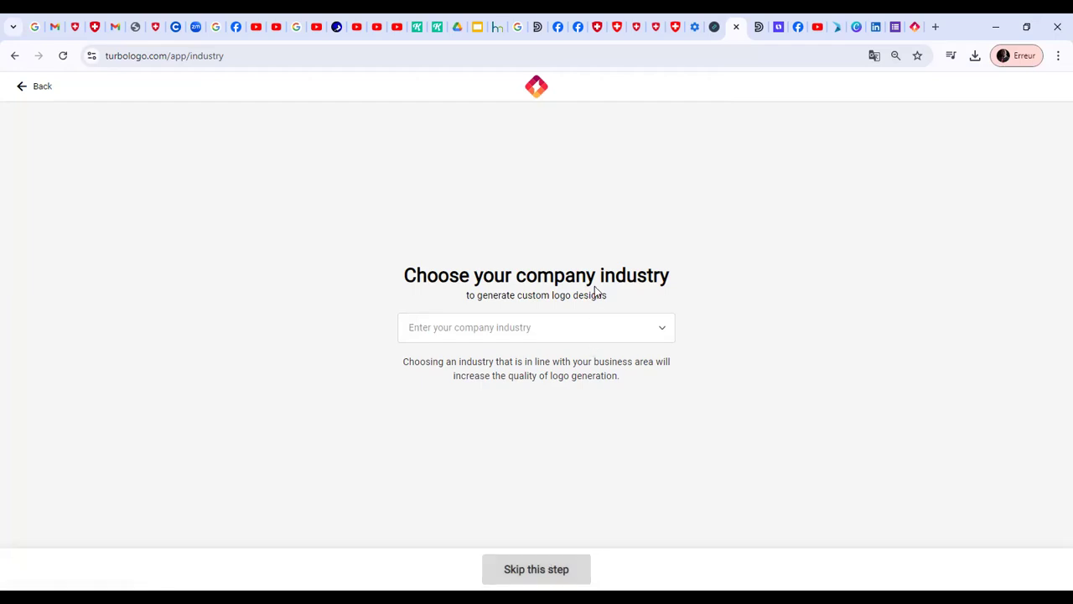
Choose Spa as the company industry and continue to the logo inspiration choices
left_click(586, 326)
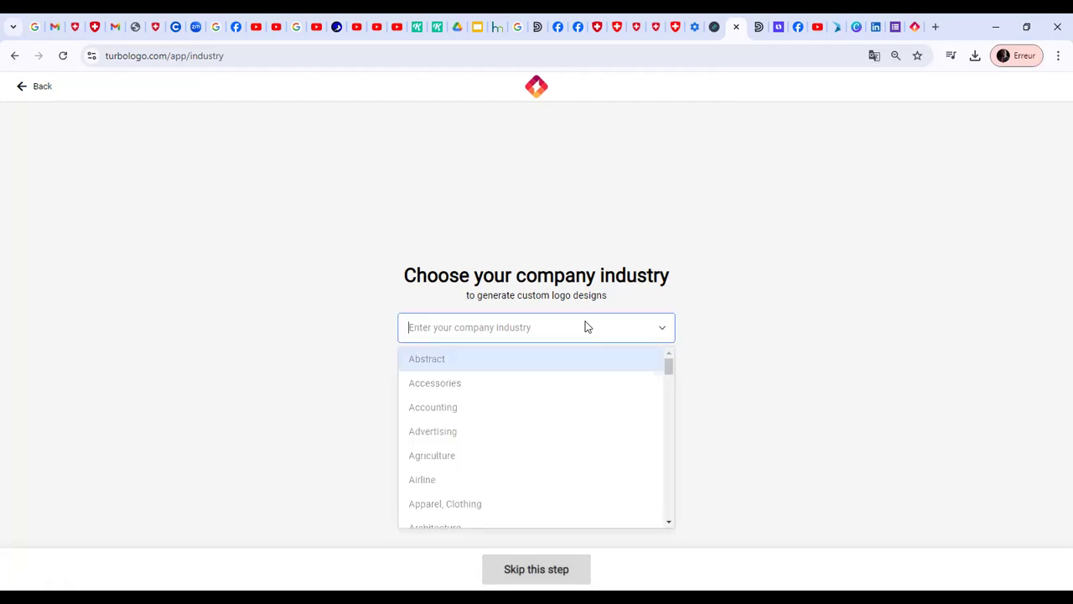
key("Down")
key("Down")
key("Down")
key("Down")
key("Down")
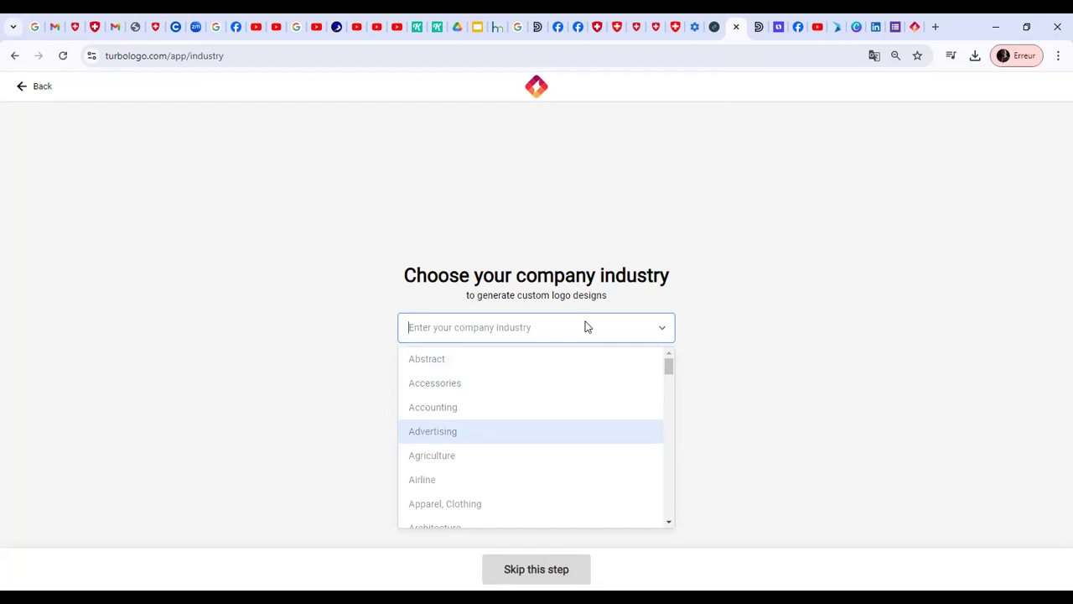
key("Down")
key("Down")
key("Down")
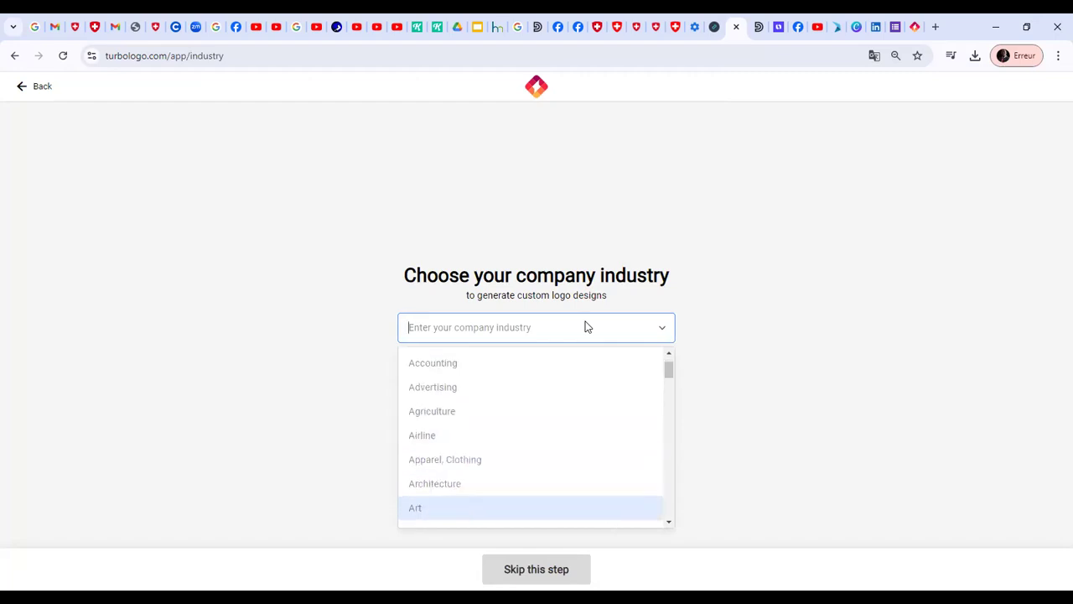
key("Down")
key("Down")
key("Down")
key("Down")
key("Down")
key("Down")
key("Down")
key("Down")
key("Down")
key("Down")
key("Down")
key("Down")
key("Down")
key("Down")
key("Down")
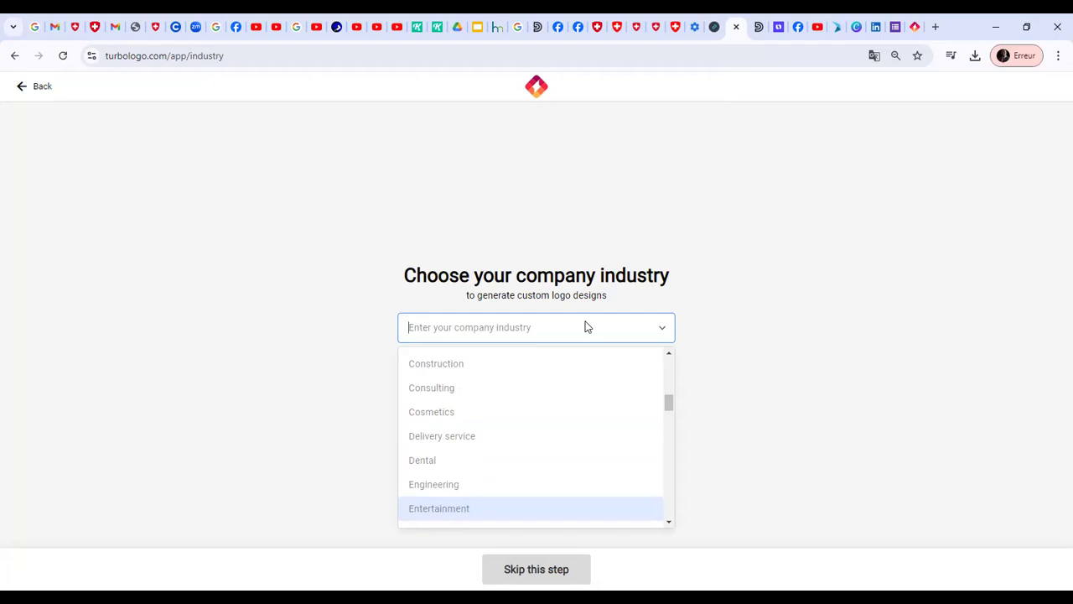
key("Down")
key("Down")
key("Down")
key("Down")
key("Down")
key("Down")
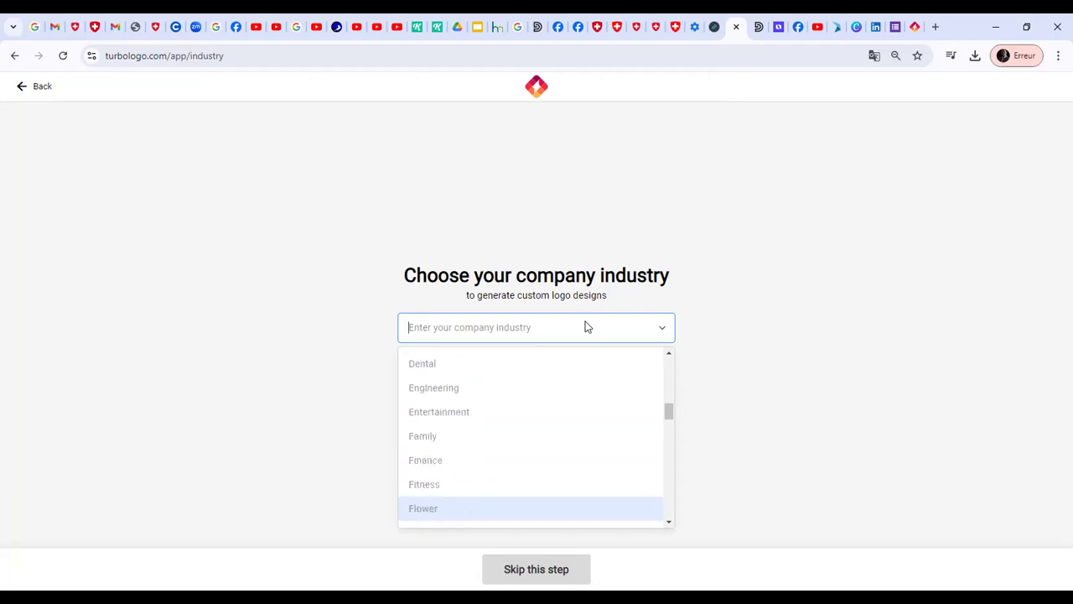
key("Down")
key("Down")
key("Down")
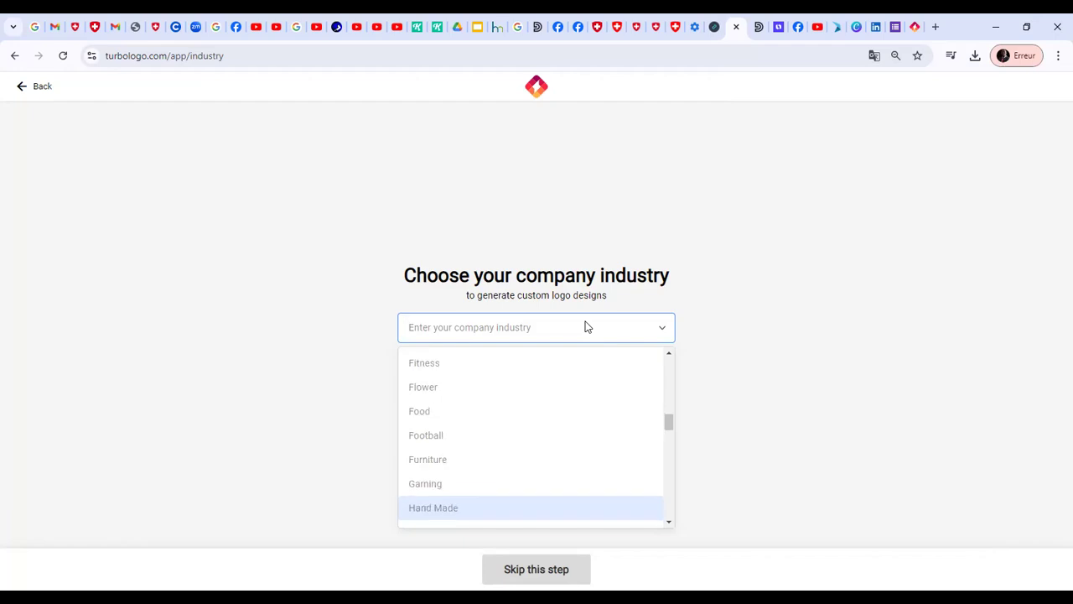
key("Down")
key("Down")
key("Down")
key("Down")
key("Down")
key("Down")
key("Down")
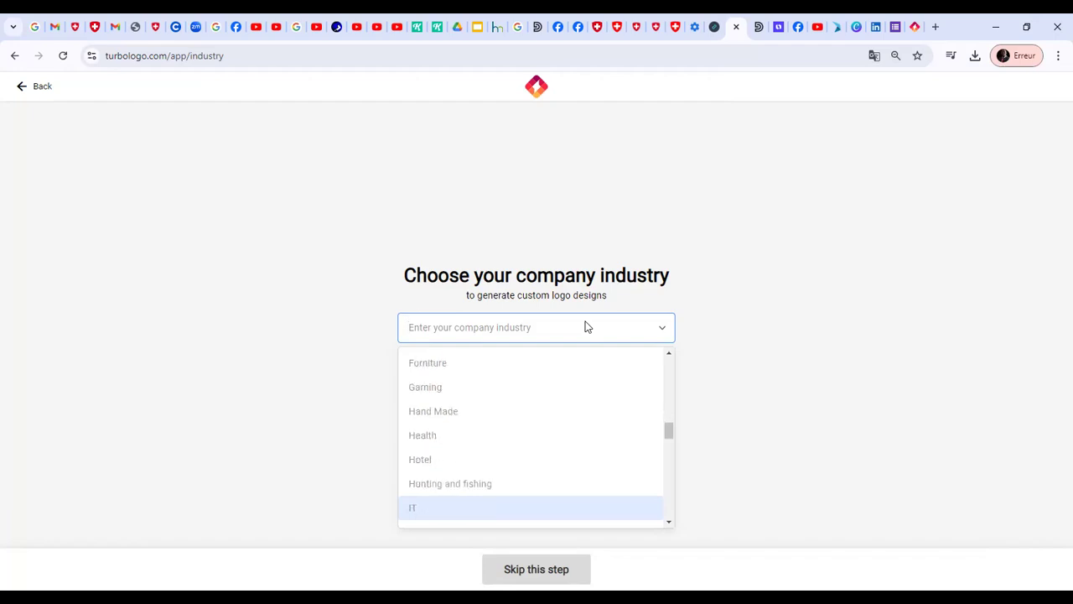
key("Down")
key("Down")
key("Down")
key("Down")
key("Down")
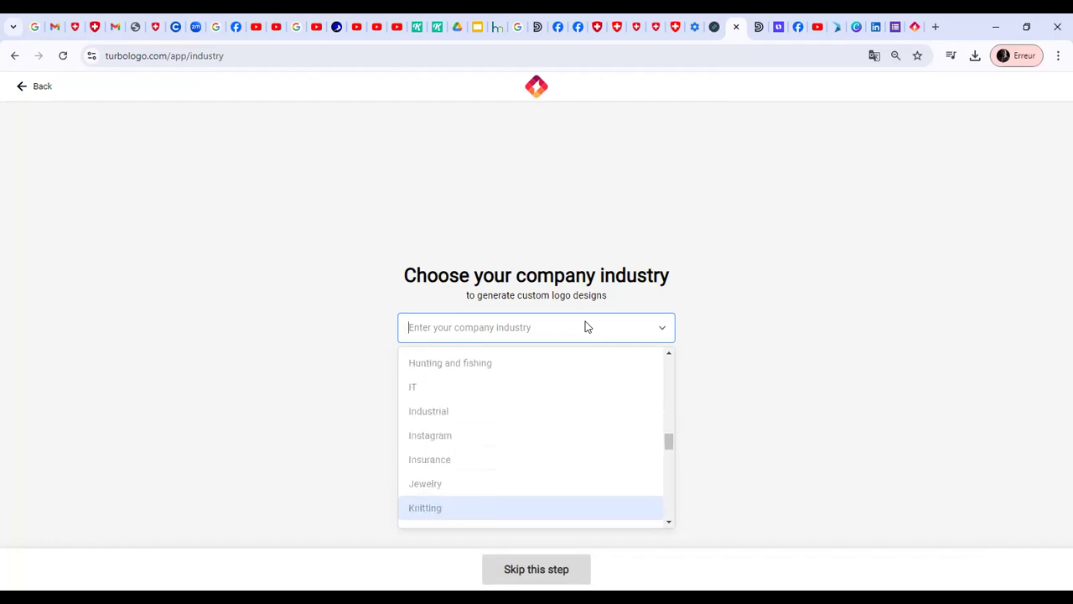
key("Down")
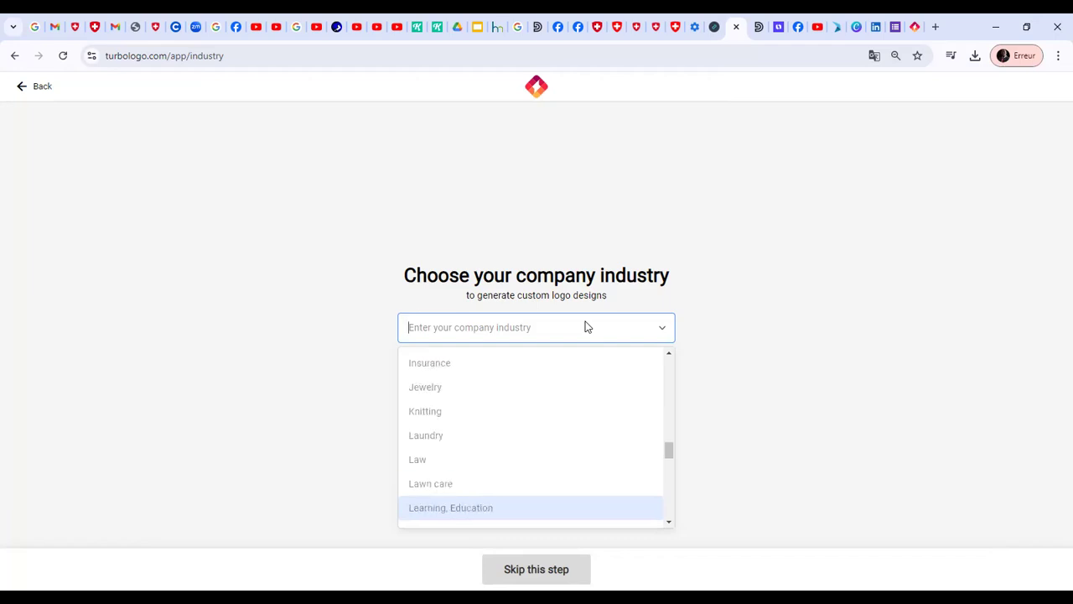
key("Down")
key("Down")
key("Down")
key("Down")
key("Down")
key("Down")
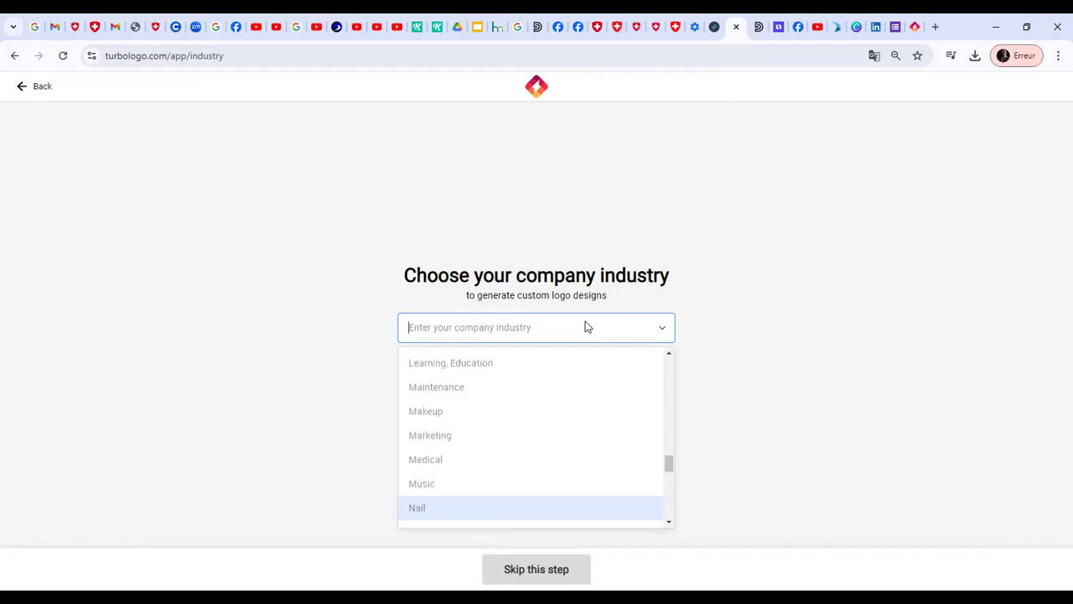
key("Down")
key("Down")
key("Down")
key("Down")
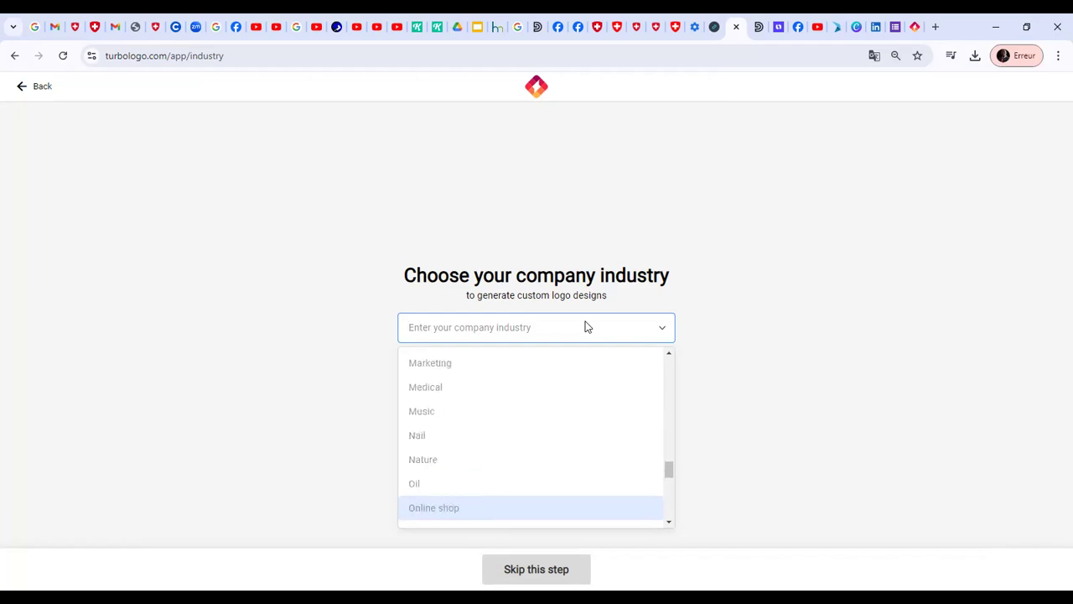
key("Down")
key("Down")
key("Down")
key("Down")
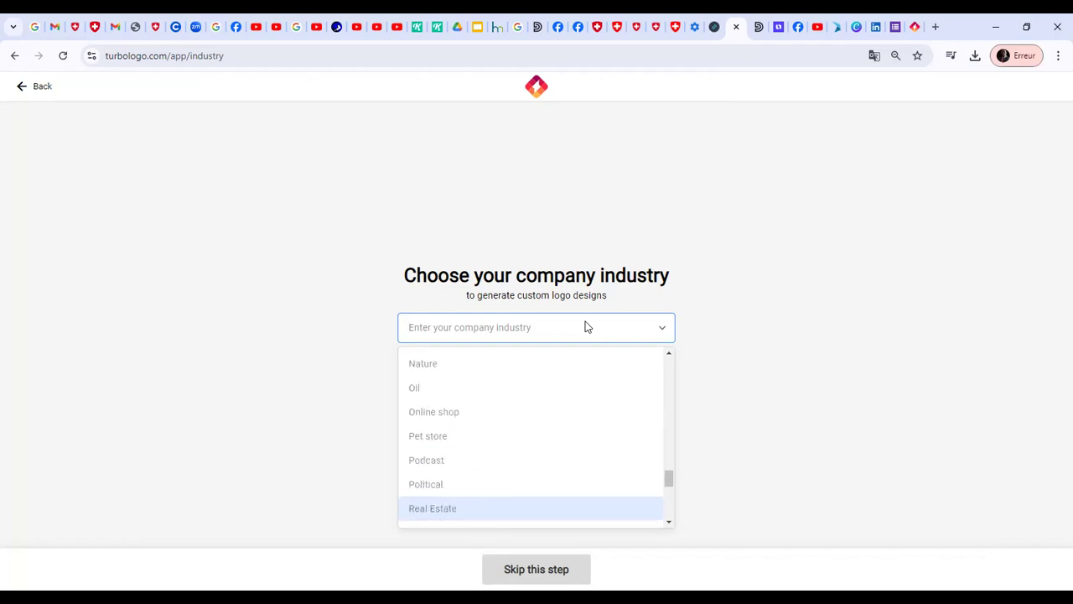
key("Down")
key("Down")
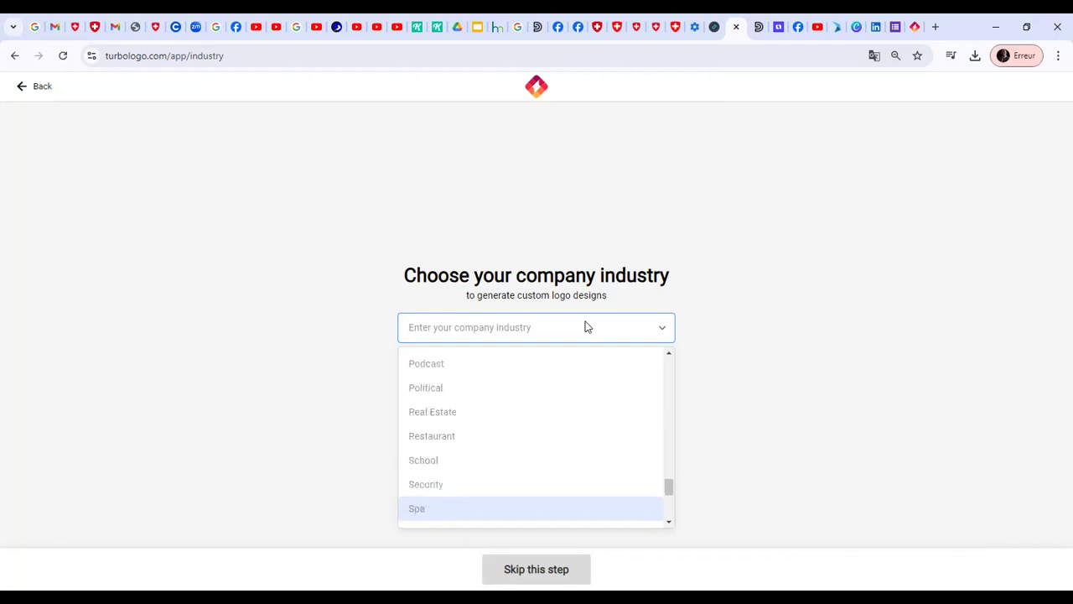
key("Down")
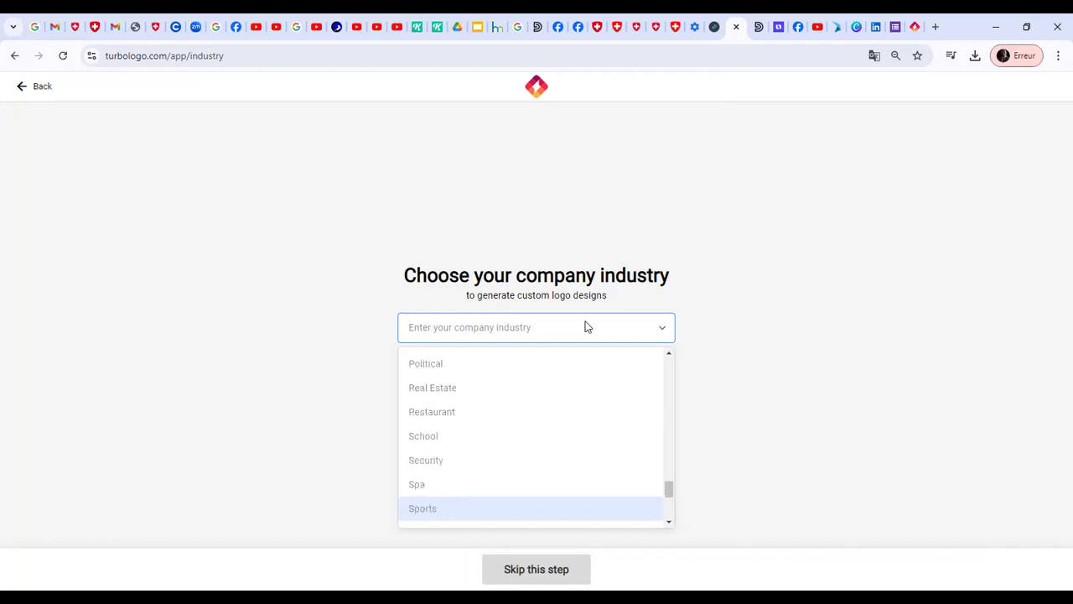
key("Up")
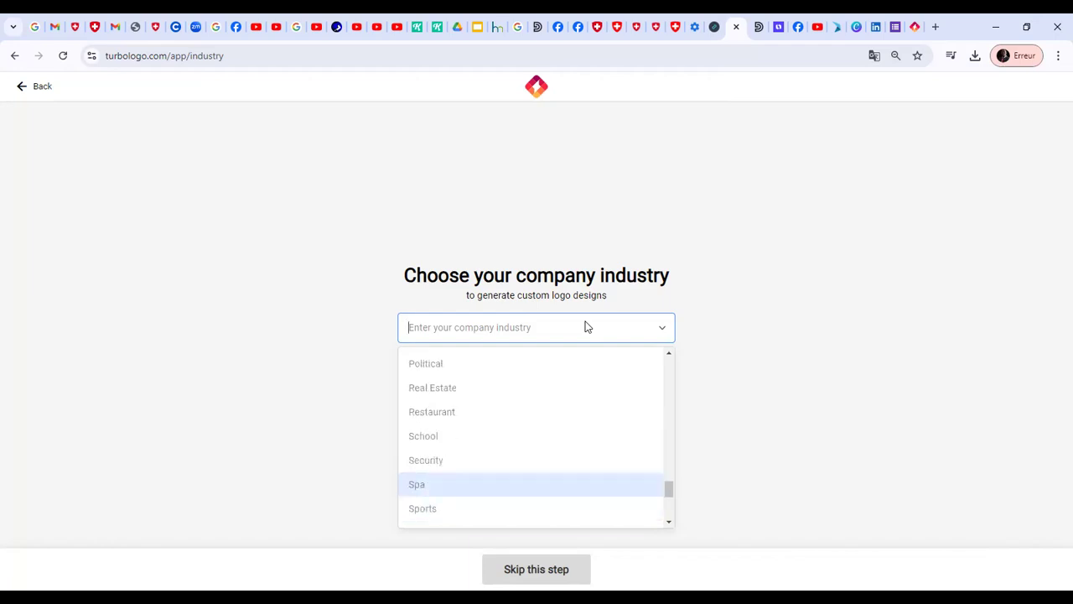
left_click(516, 485)
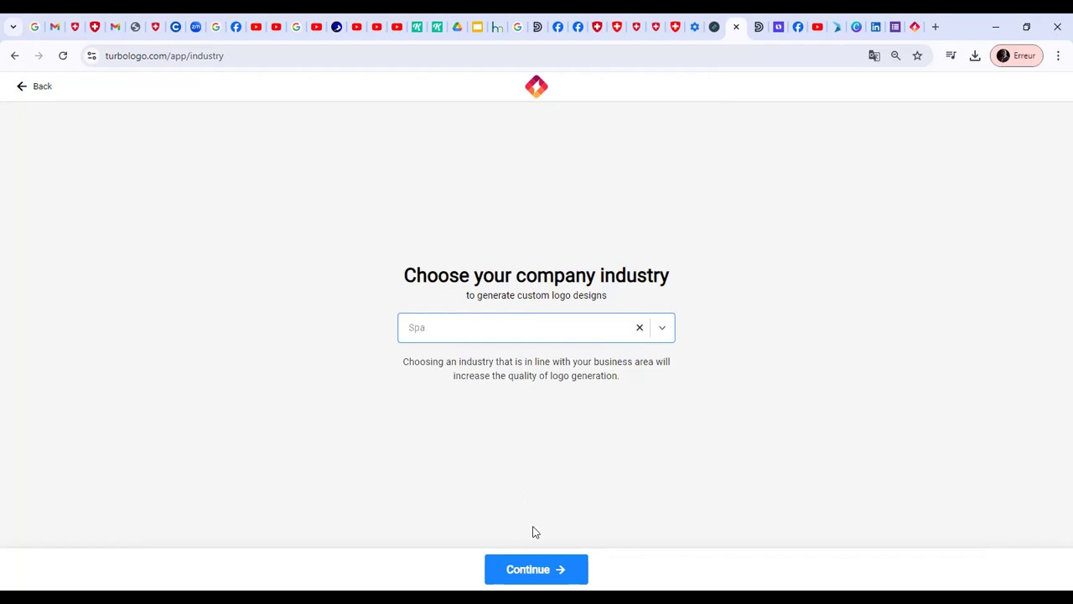
left_click(541, 569)
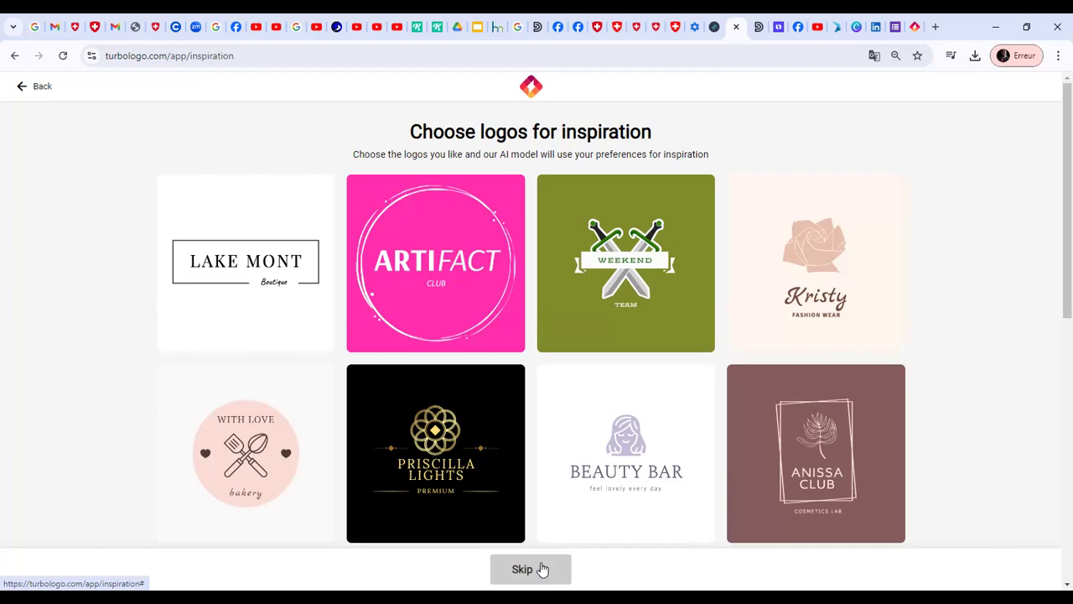
Skip the logo inspiration choices and select the Green palette as color inspiration
left_click(542, 569)
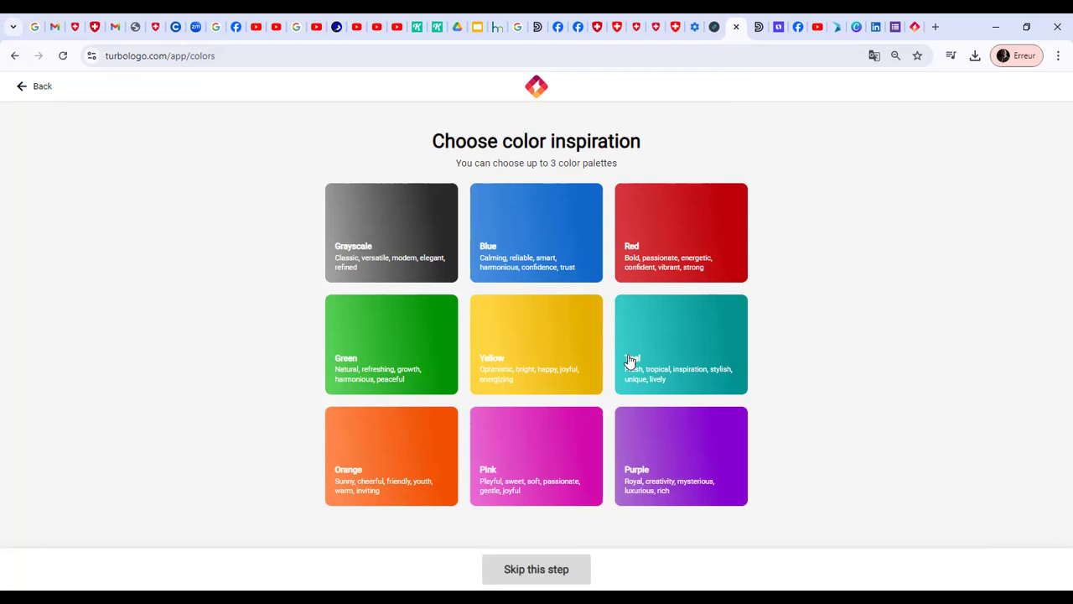
left_click(414, 361)
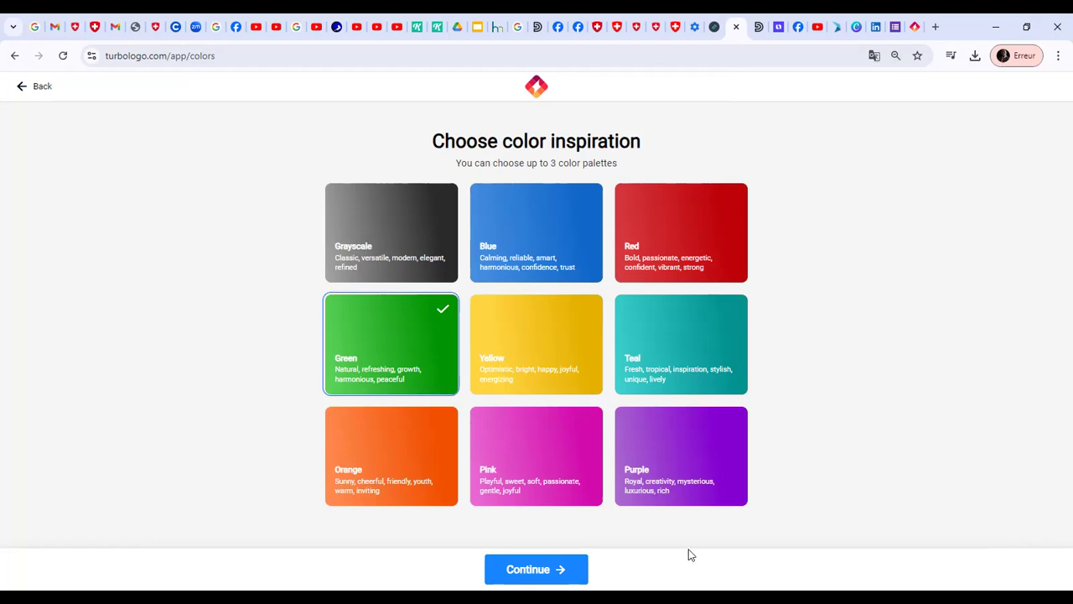
Confirm the green palette and list the Spa icons followed by the Massage icons for the logo
left_click(550, 570)
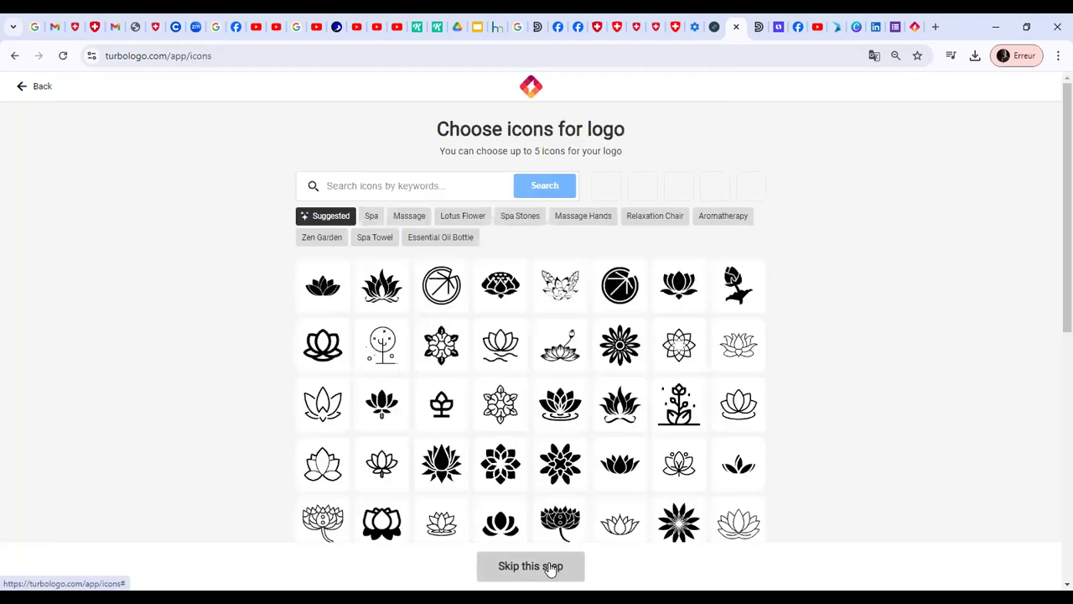
left_click(381, 218)
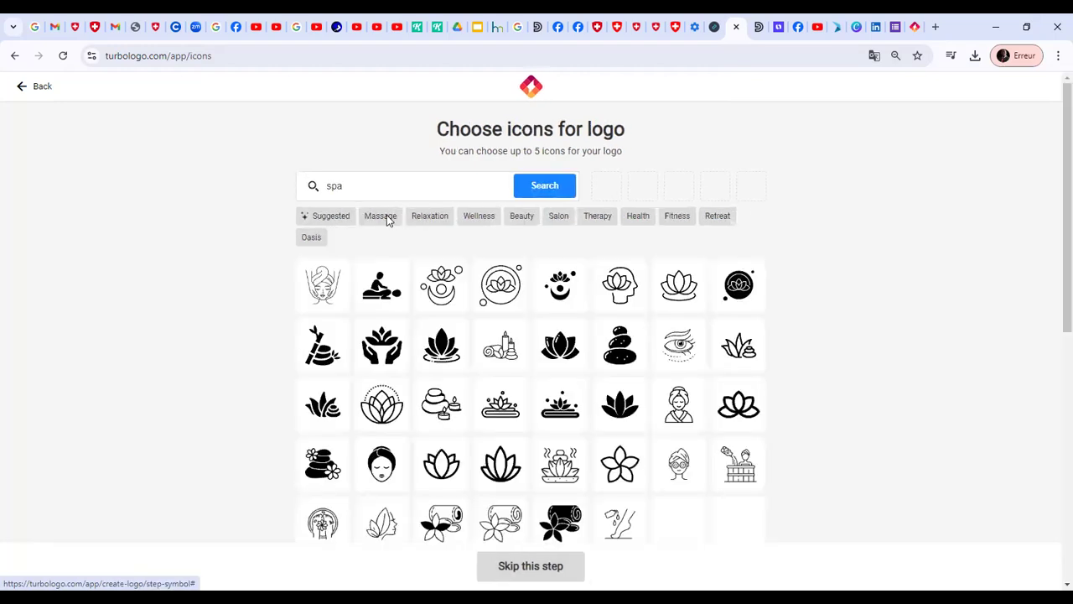
left_click(388, 218)
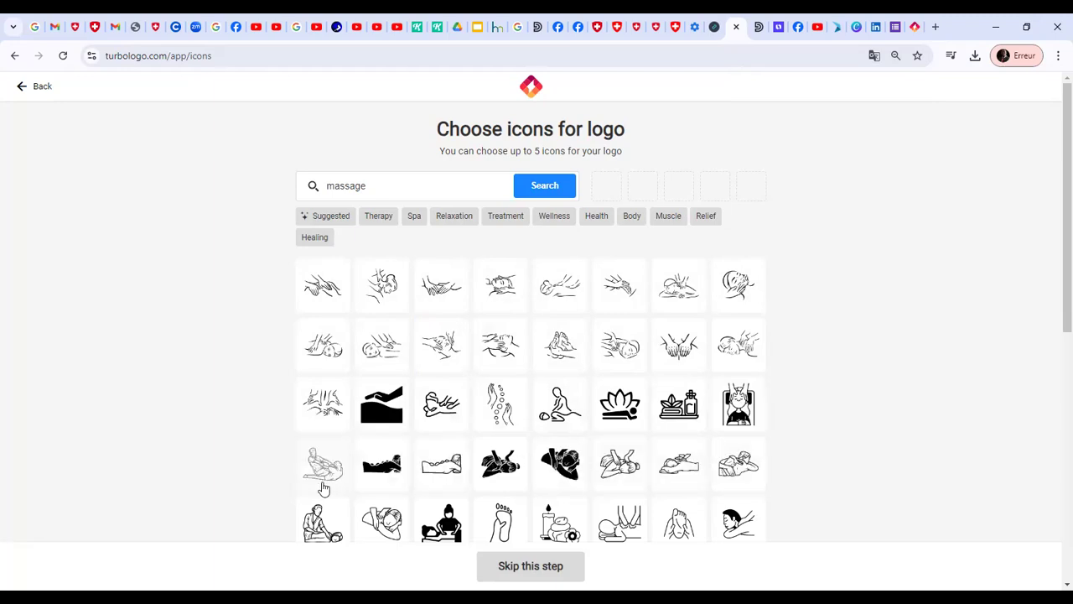
Select the massaging-hands icon, sixth in the first row of massage icons, and generate the logos
scroll(265, 491, "down", 3)
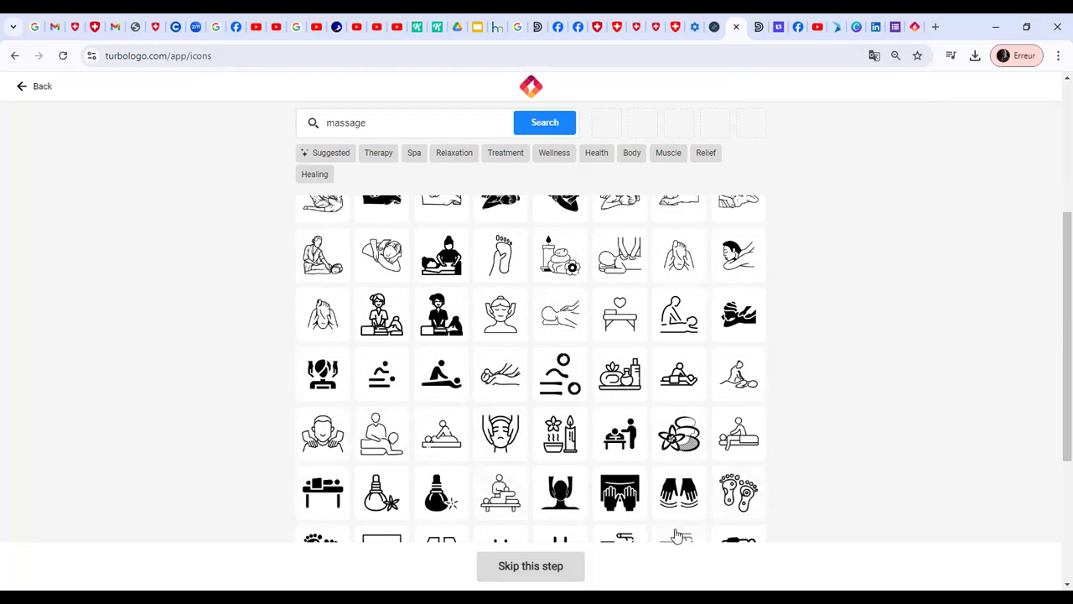
scroll(1053, 282, "down", 2)
scroll(1053, 282, "down", 3)
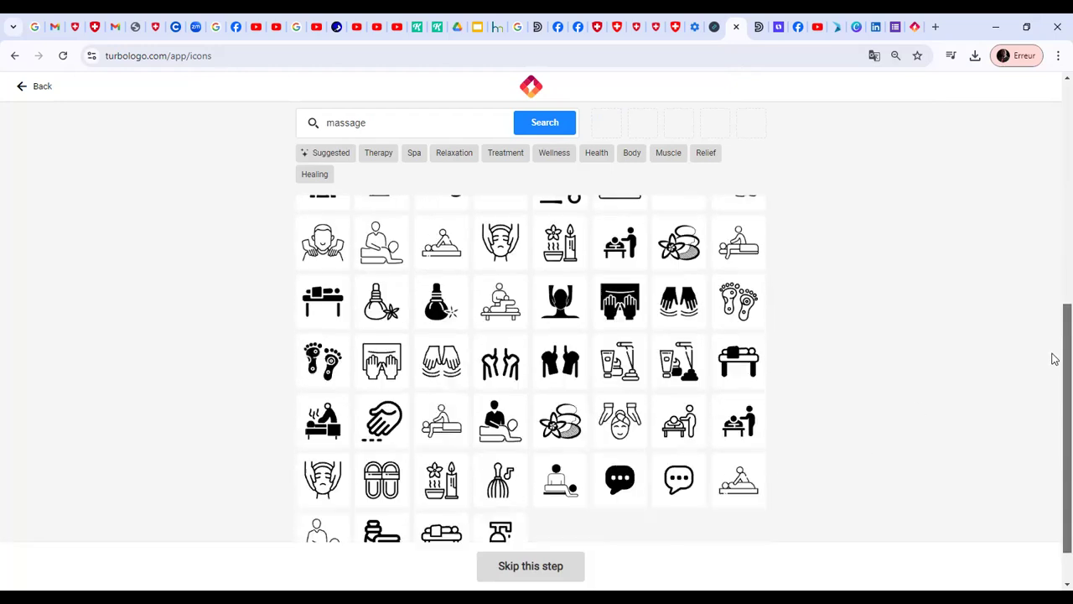
scroll(1052, 382, "down", 1)
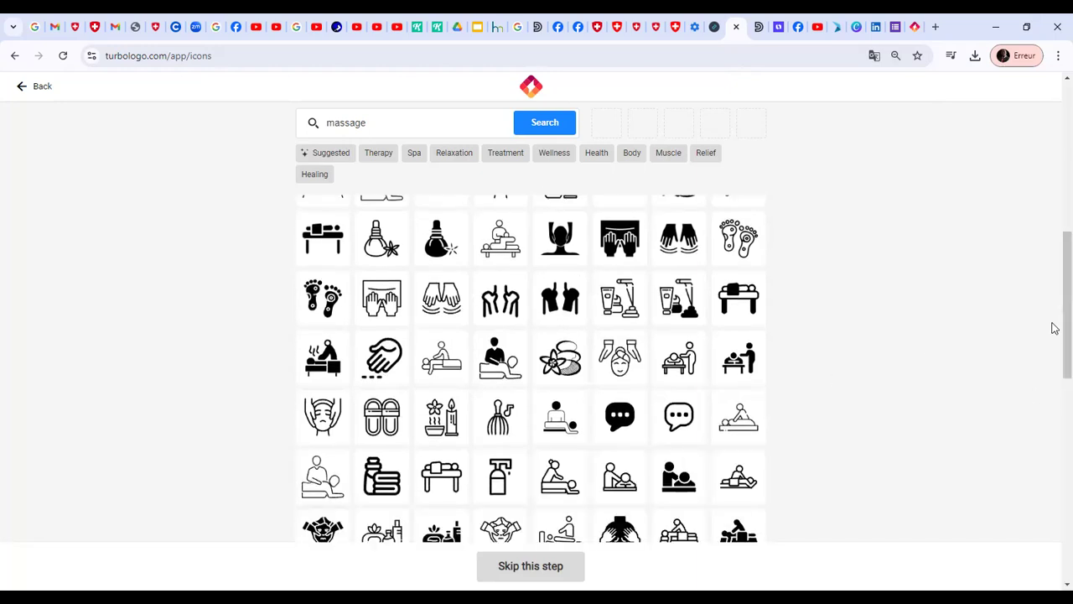
left_click_drag(1054, 324, 1054, 167)
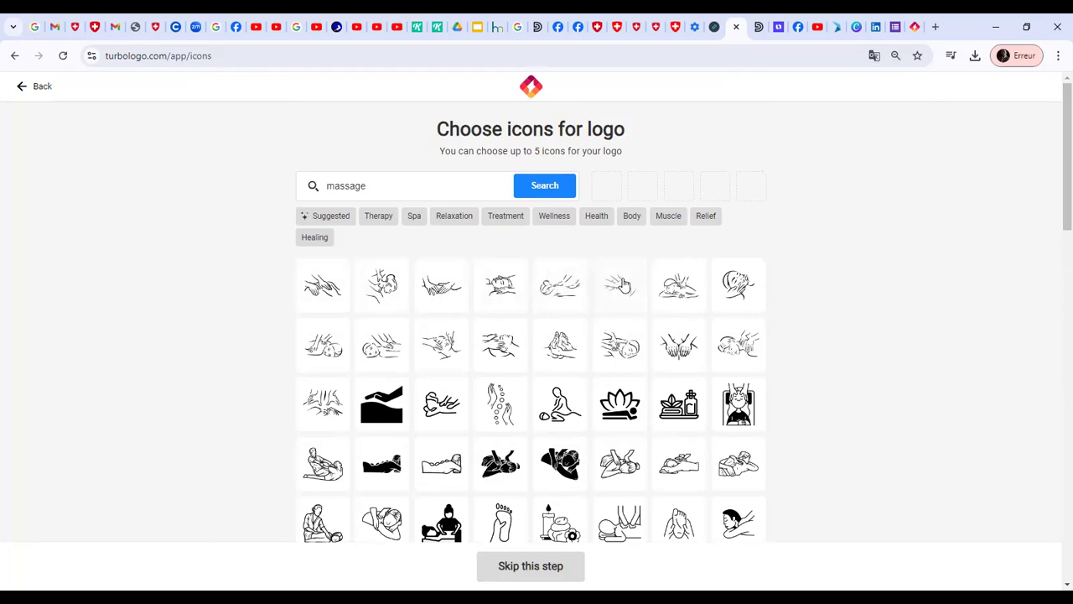
left_click(621, 286)
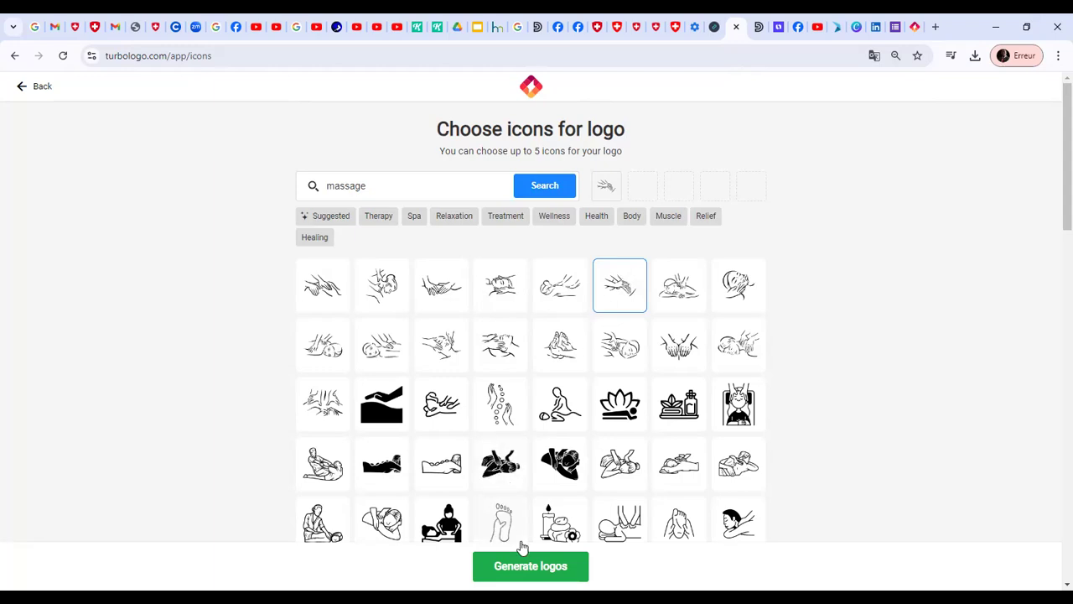
left_click(528, 565)
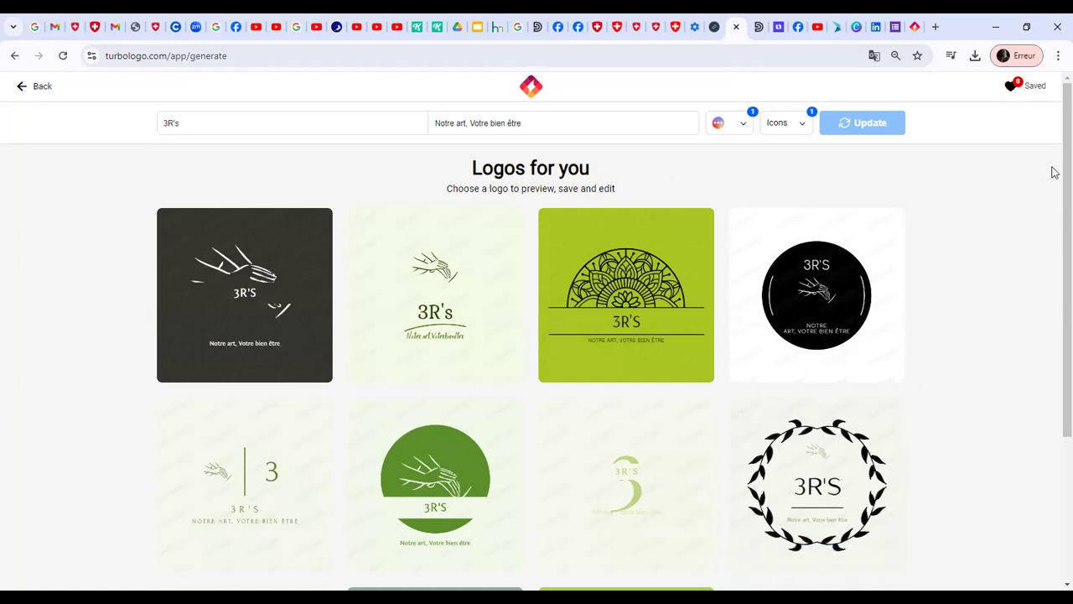
Browse the generated logos and open the black leaf-wreath "3R'S" design in the editor
scroll(1055, 176, "down", 1)
scroll(1055, 201, "down", 1)
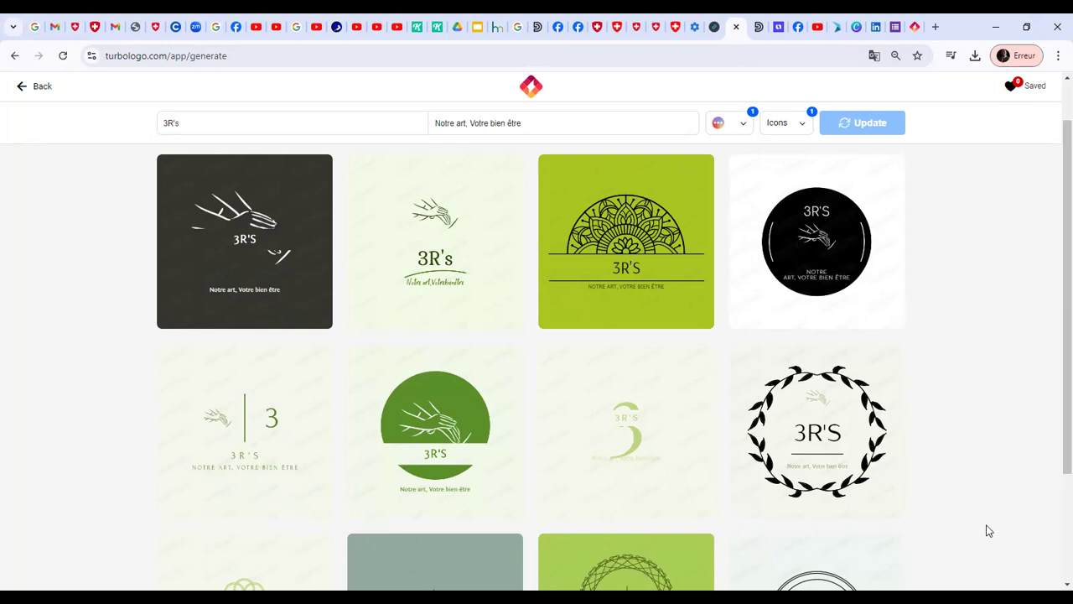
scroll(1053, 583, "down", 2)
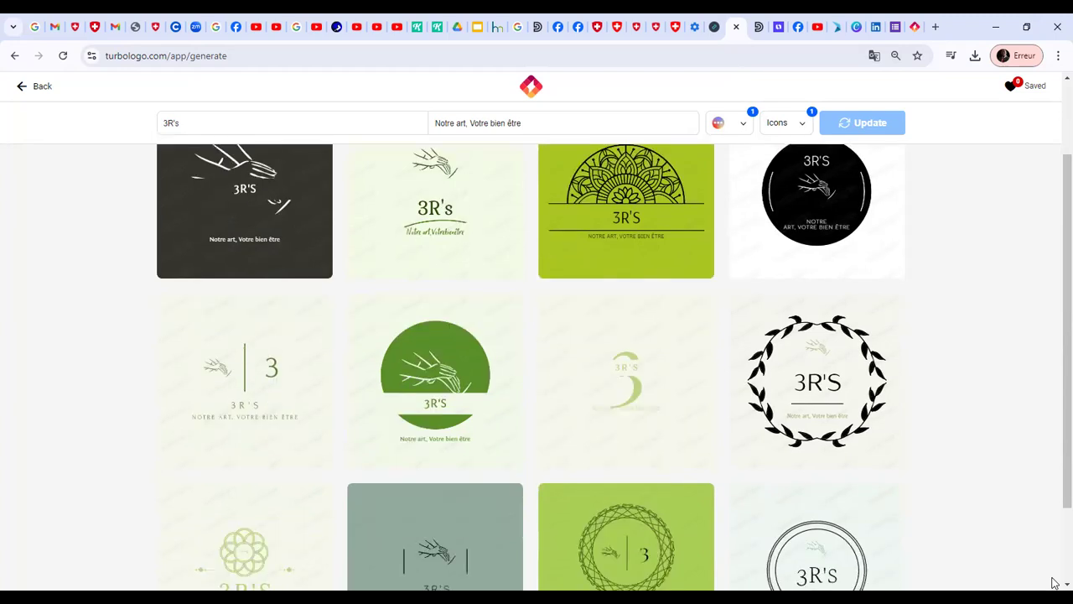
mouse_move(857, 306)
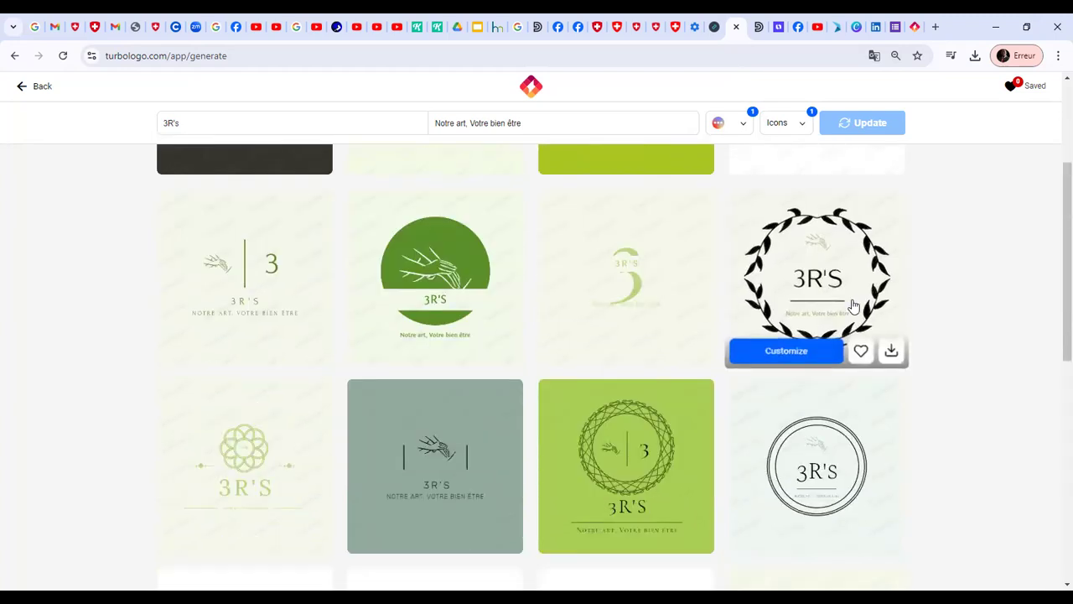
left_click(837, 300)
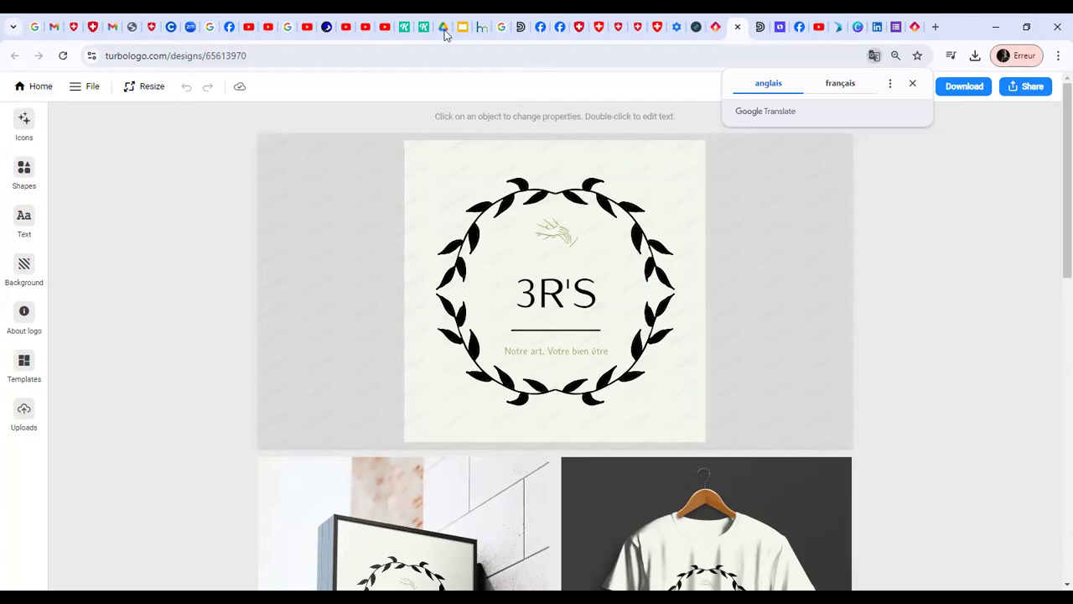
Return to the generated logos, open the dark design with the white hand, and examine its sign, T-shirt and business card mockups
left_click(717, 27)
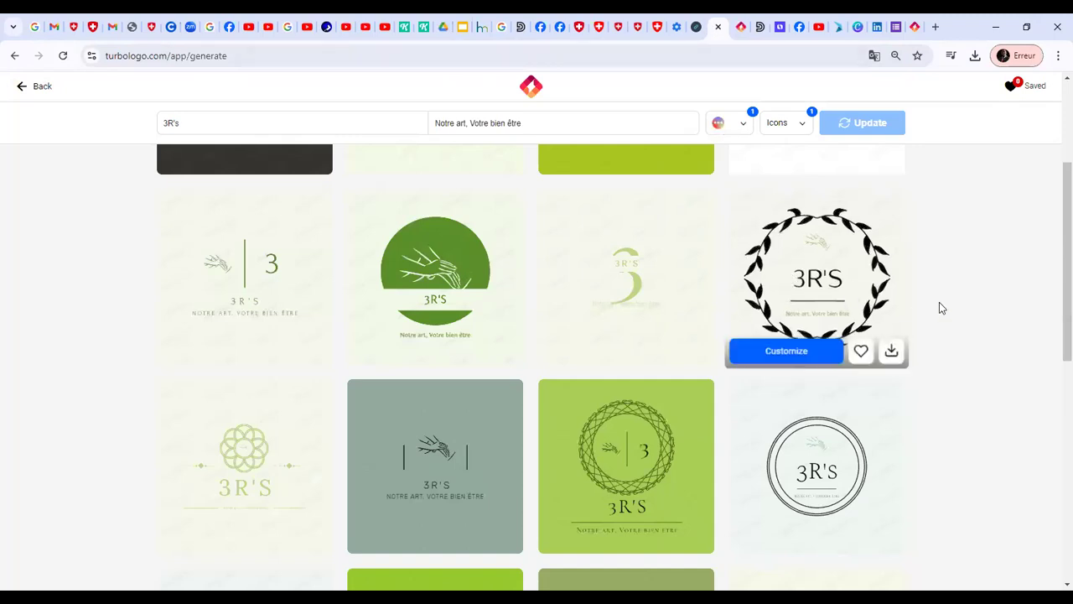
left_click_drag(1055, 233, 1054, 439)
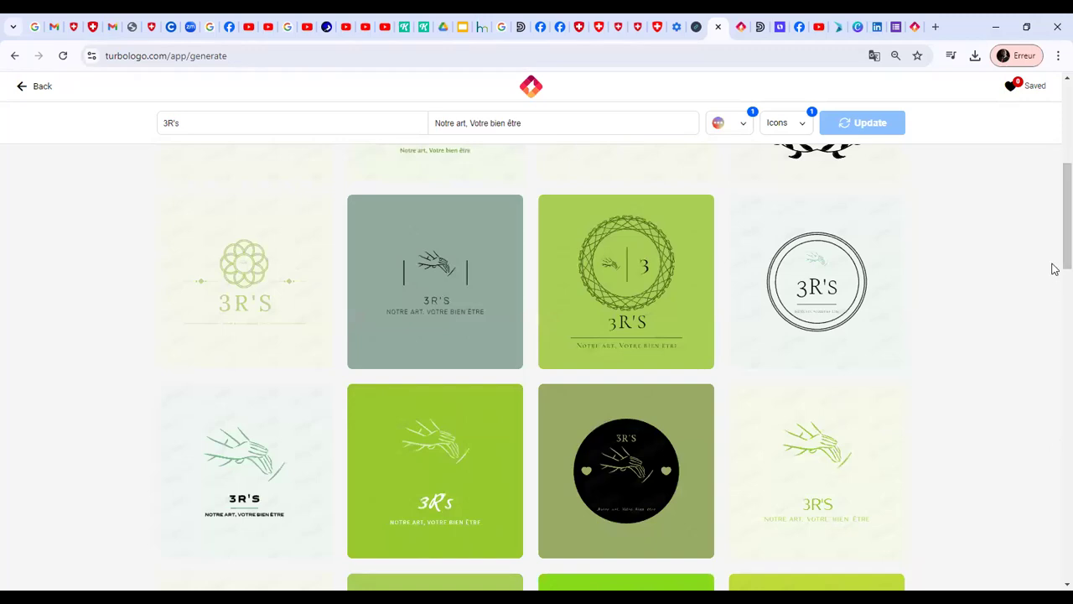
left_click_drag(1055, 262, 1054, 149)
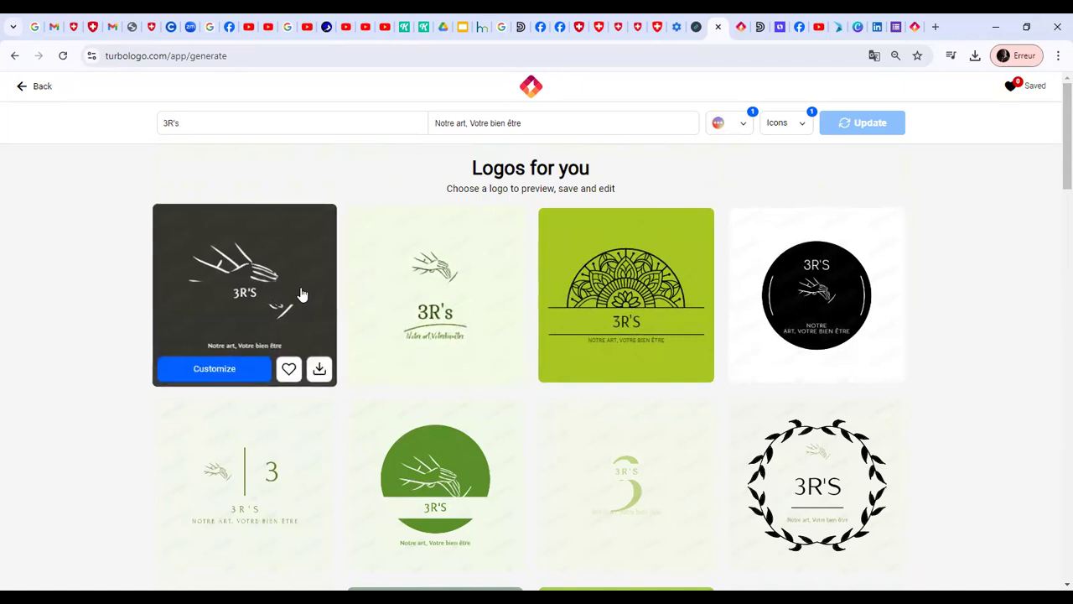
left_click(265, 290)
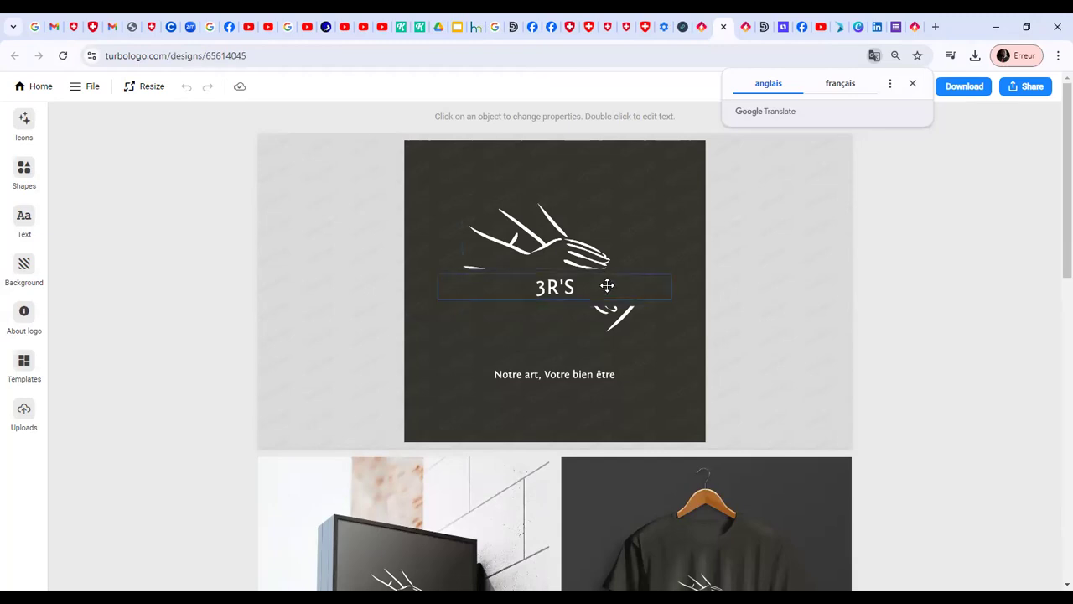
left_click_drag(1065, 144, 1054, 210)
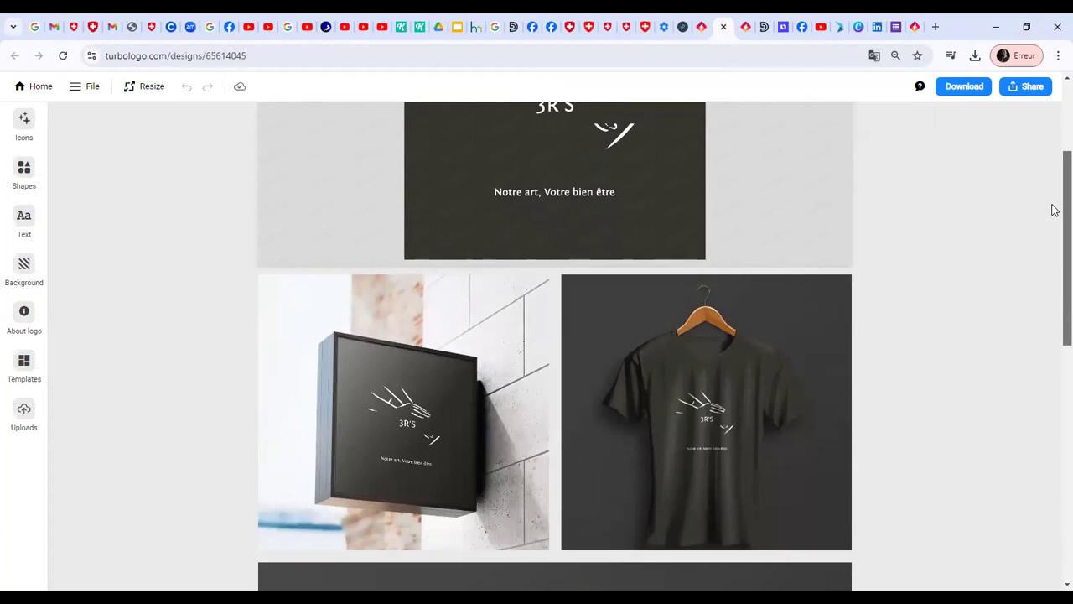
left_click_drag(1054, 210, 1053, 267)
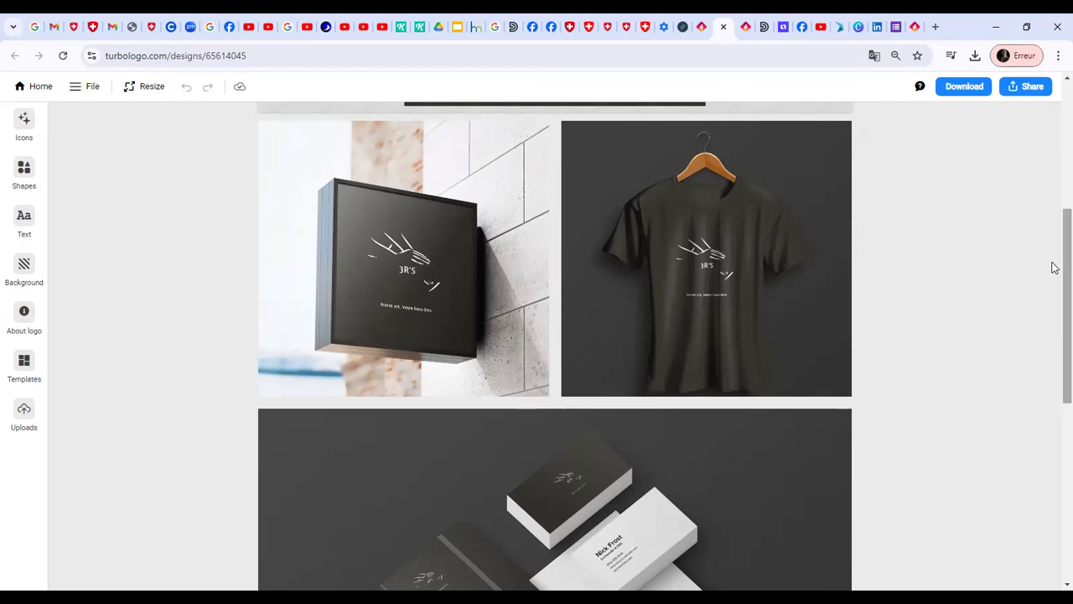
left_click_drag(1053, 273, 1054, 205)
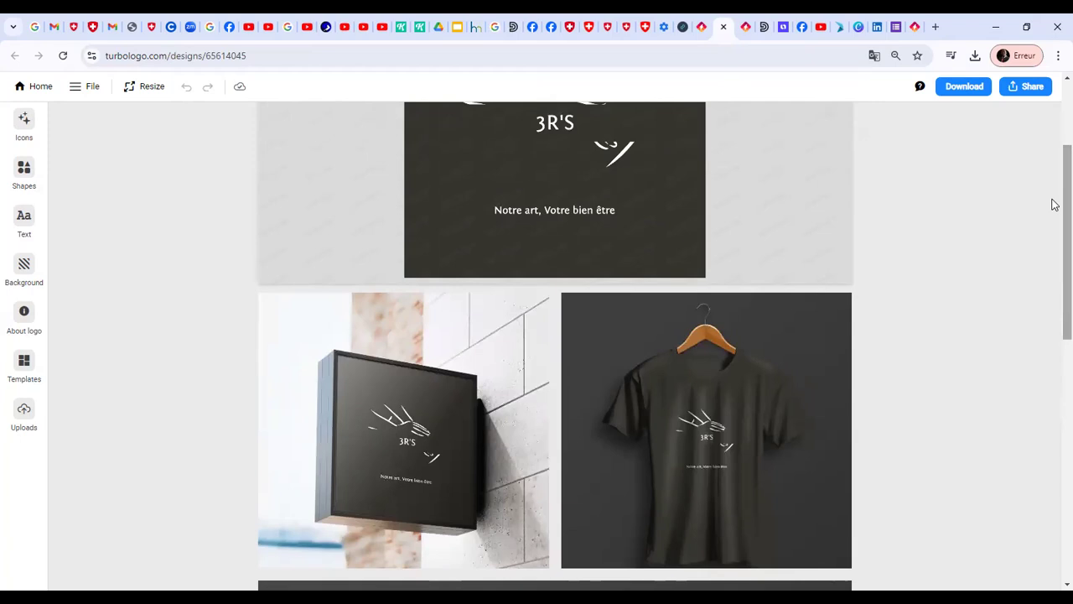
left_click_drag(1054, 204, 1054, 162)
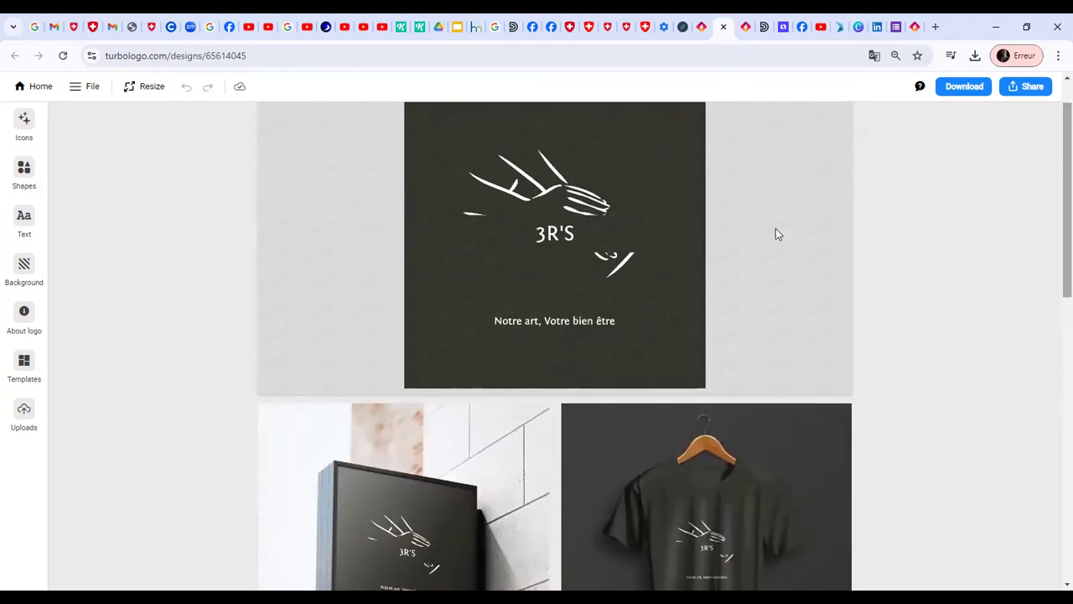
Switch to the Looka logo maker, choose Spa as the industry and continue
left_click(781, 31)
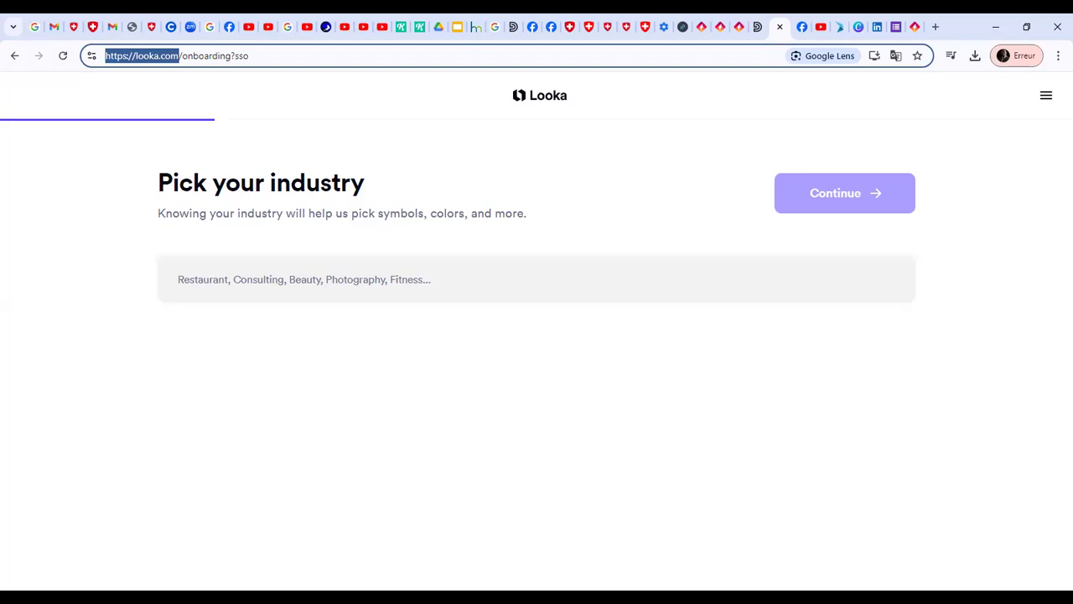
key("alt+Tab")
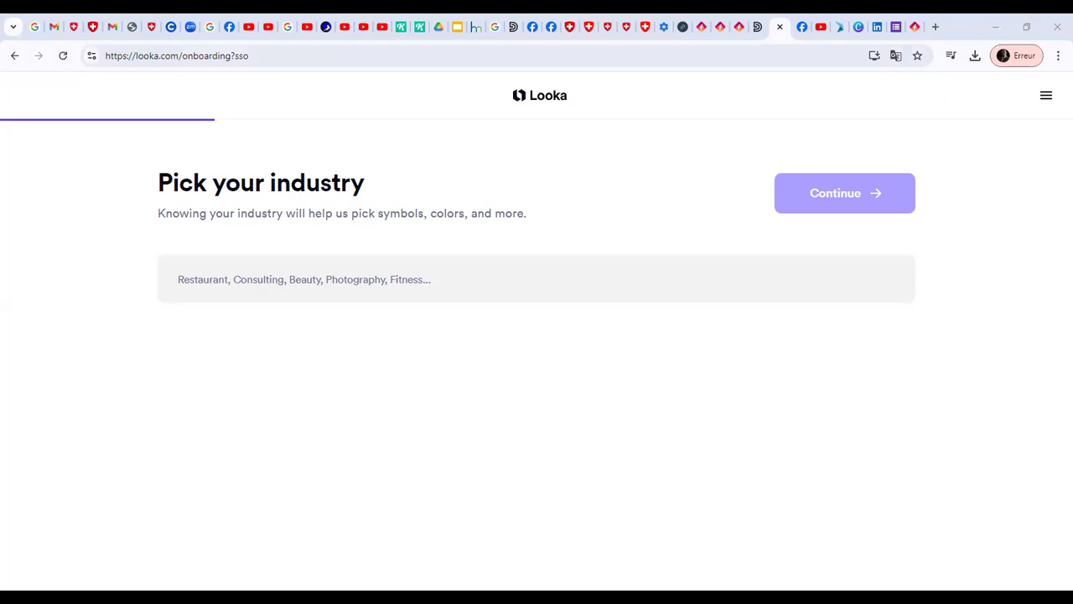
key("alt+Tab")
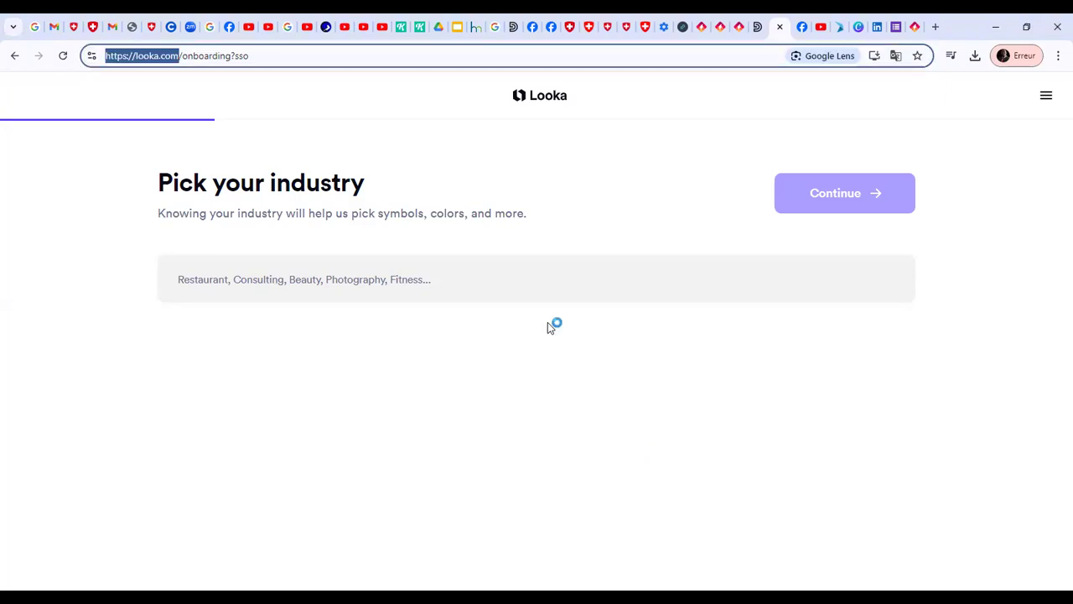
left_click(510, 285)
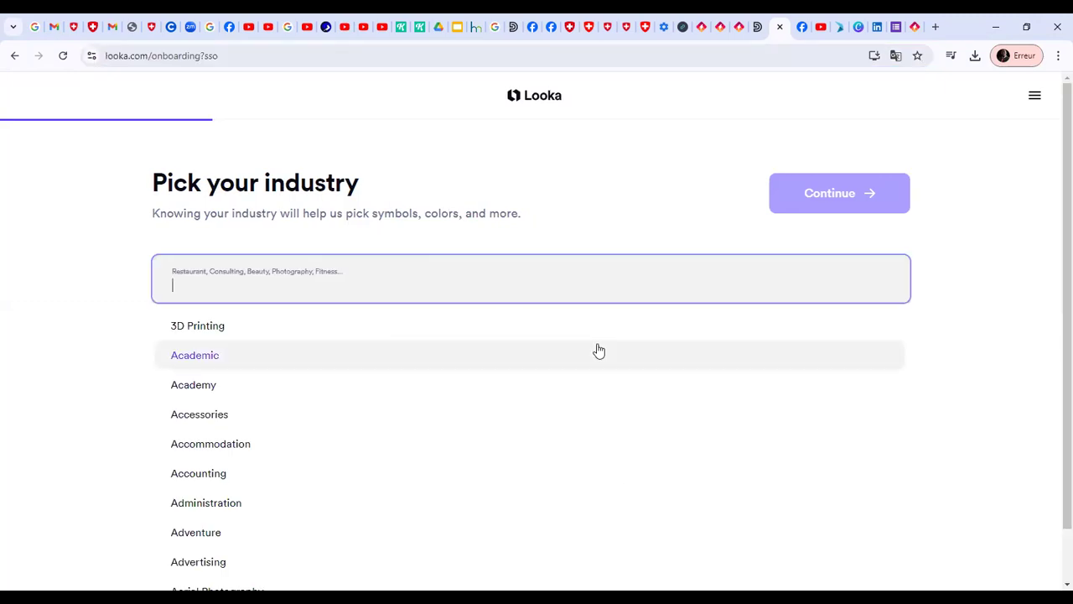
type("spa")
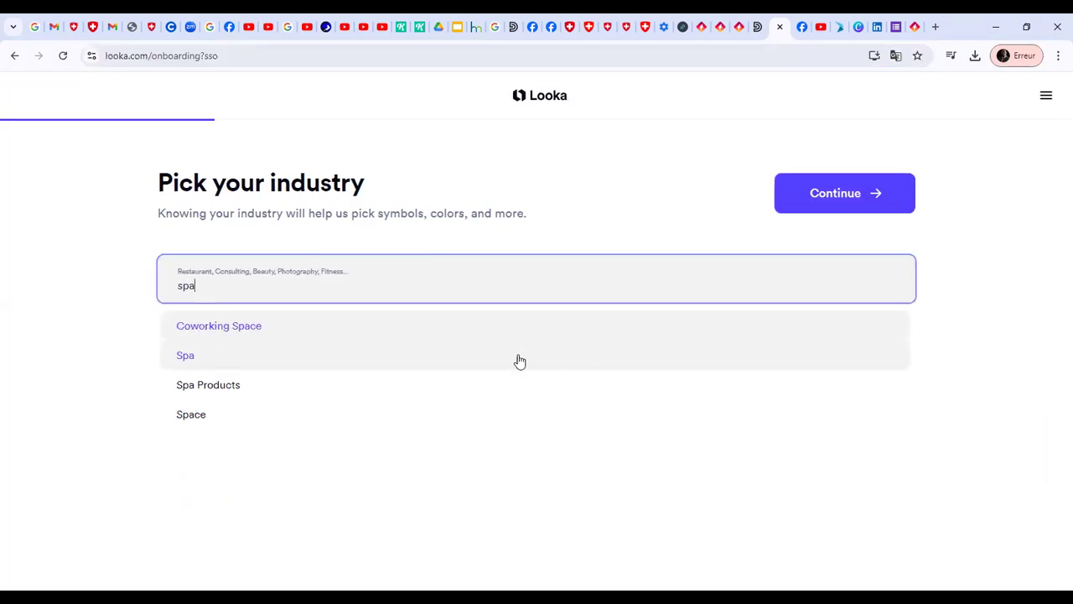
left_click(293, 364)
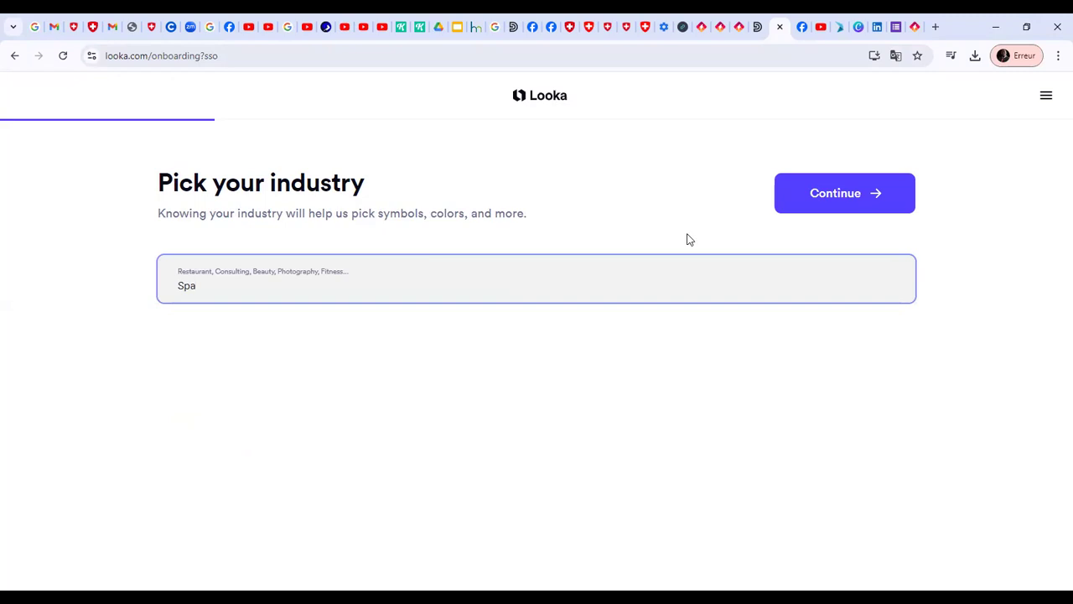
left_click(813, 202)
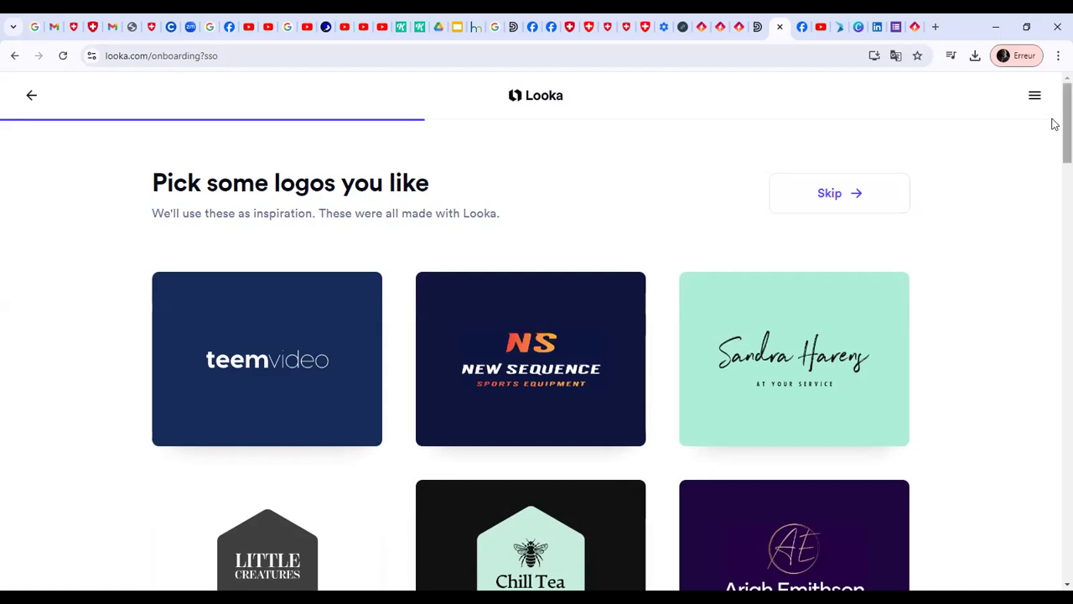
Look through Looka's sample logos and skip the inspiration selection
scroll(1054, 126, "down", 3)
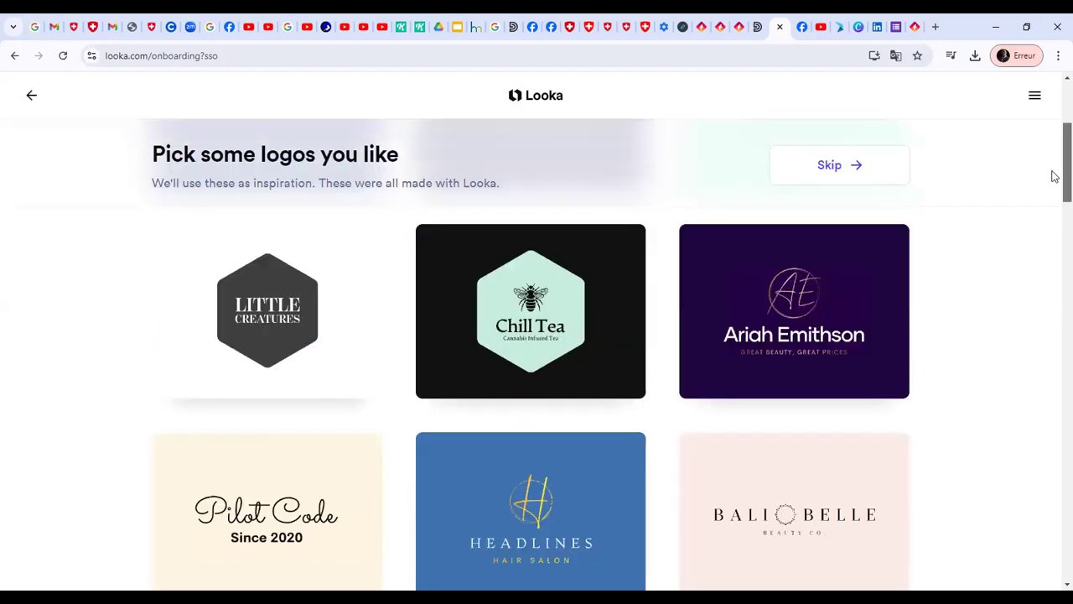
scroll(1054, 175, "down", 2)
scroll(1055, 220, "down", 1)
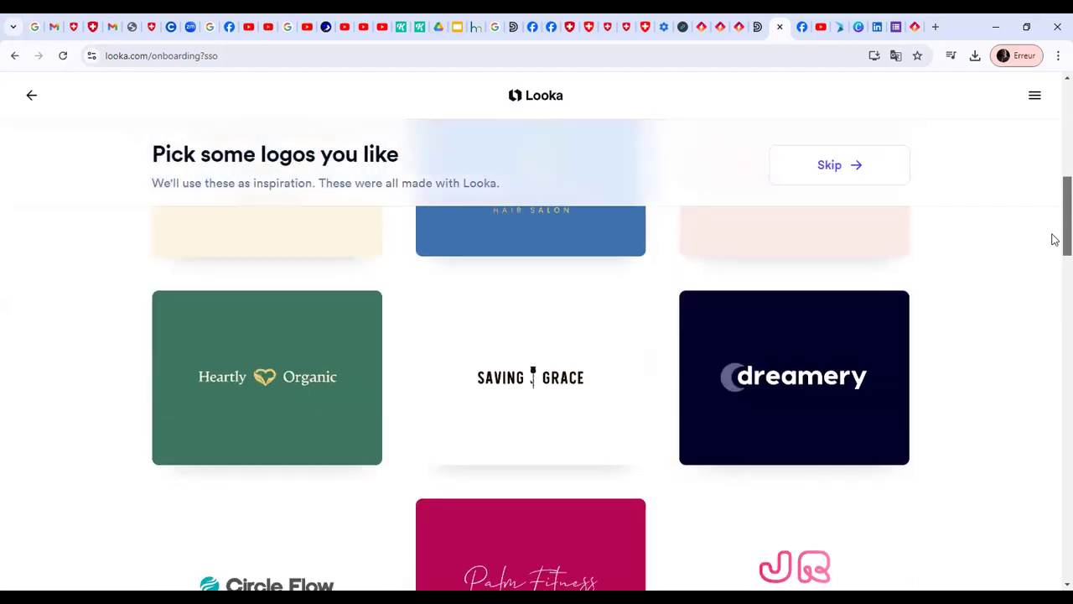
scroll(1053, 243, "down", 3)
scroll(1054, 285, "down", 2)
scroll(1054, 302, "down", 1)
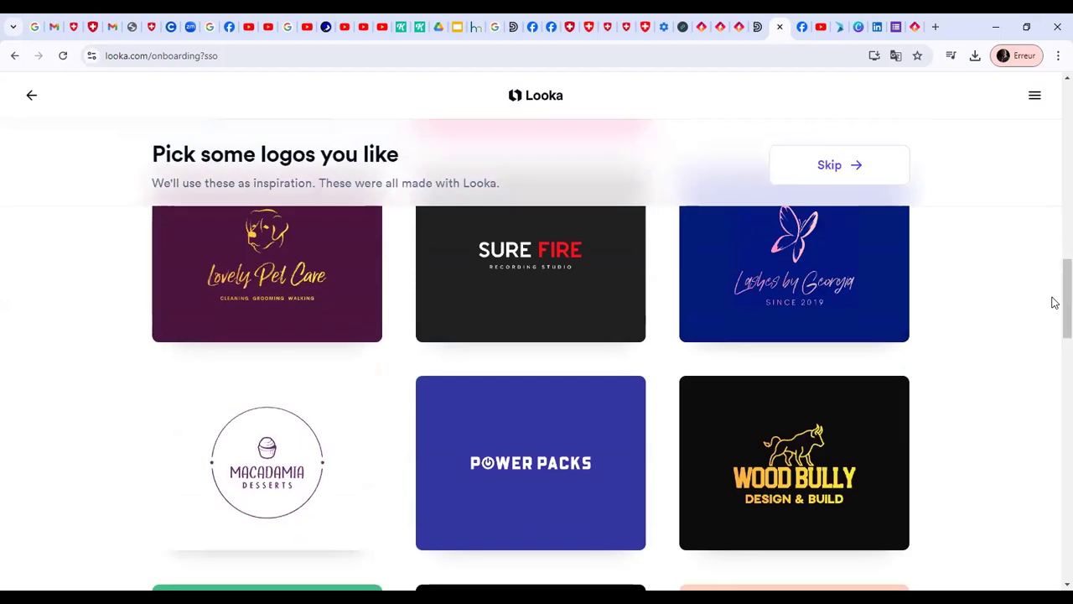
left_click(894, 171)
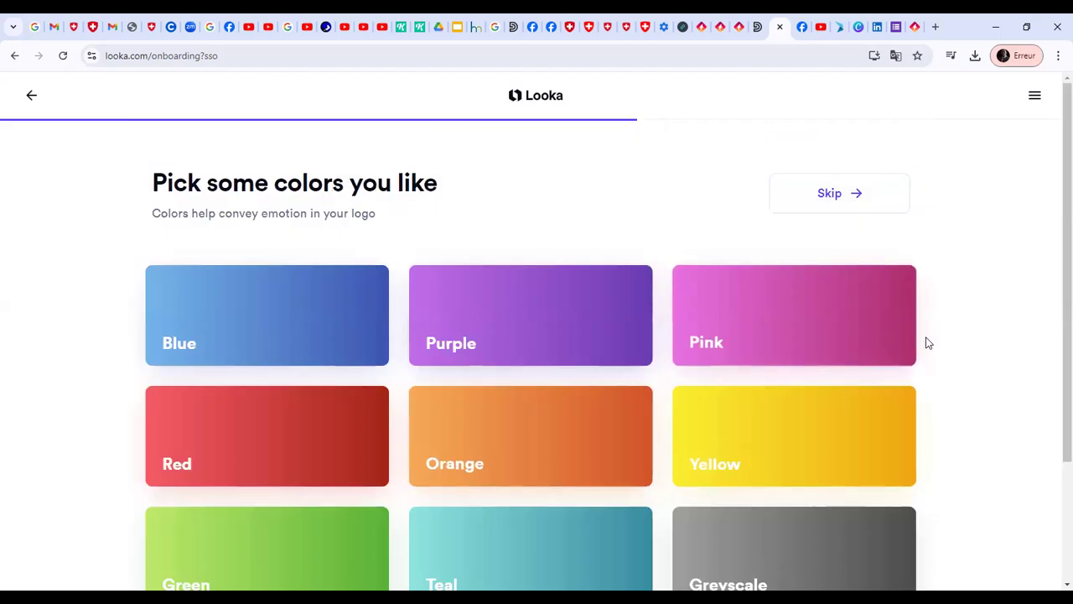
Pick Green as the preferred logo color and continue to the company name form
left_click_drag(1055, 224, 1054, 315)
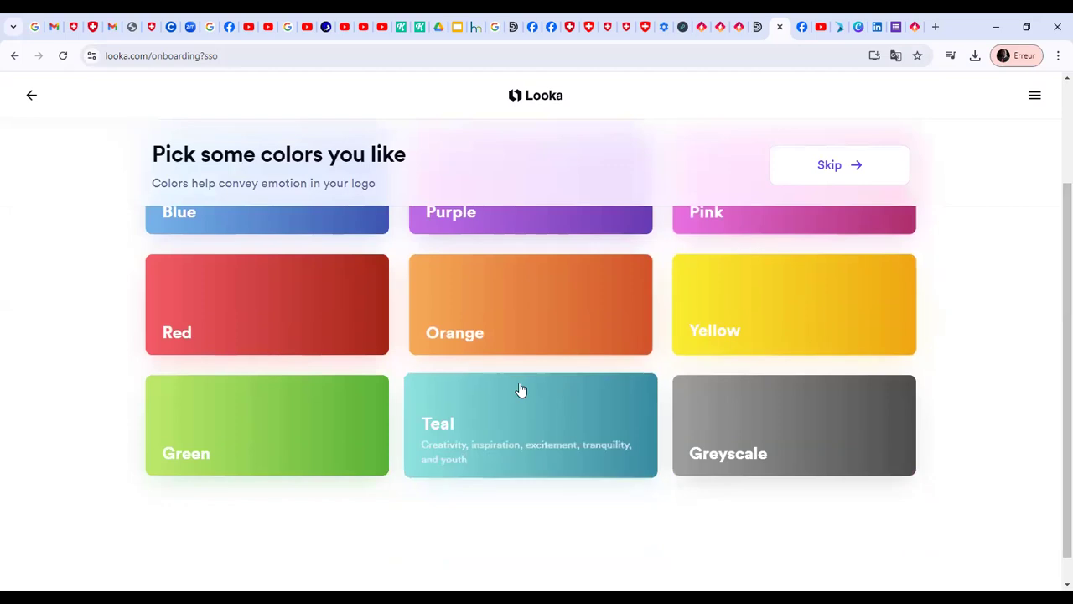
left_click(347, 430)
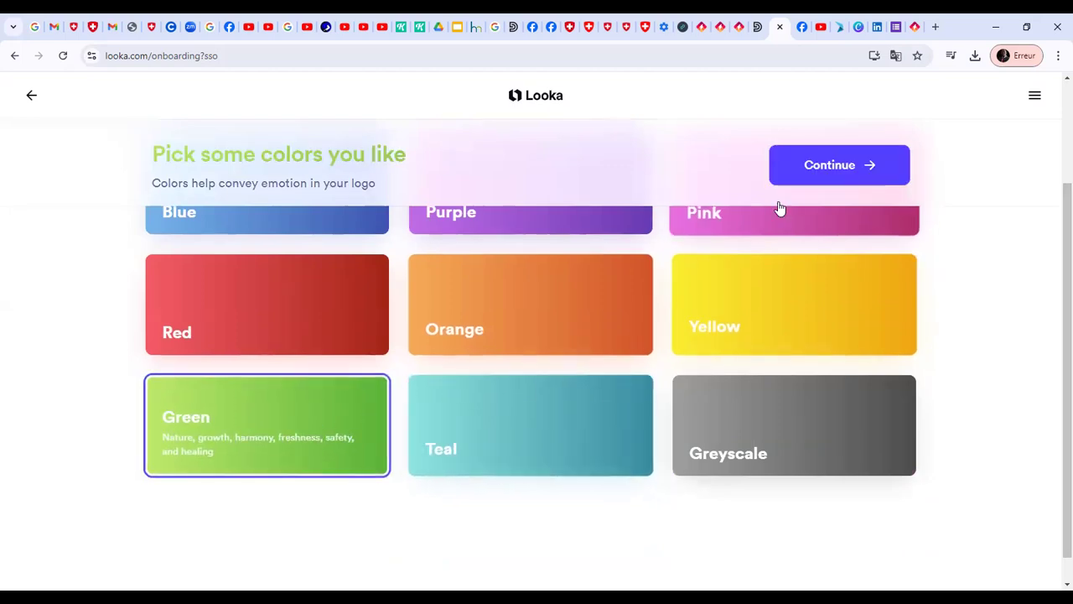
left_click(811, 168)
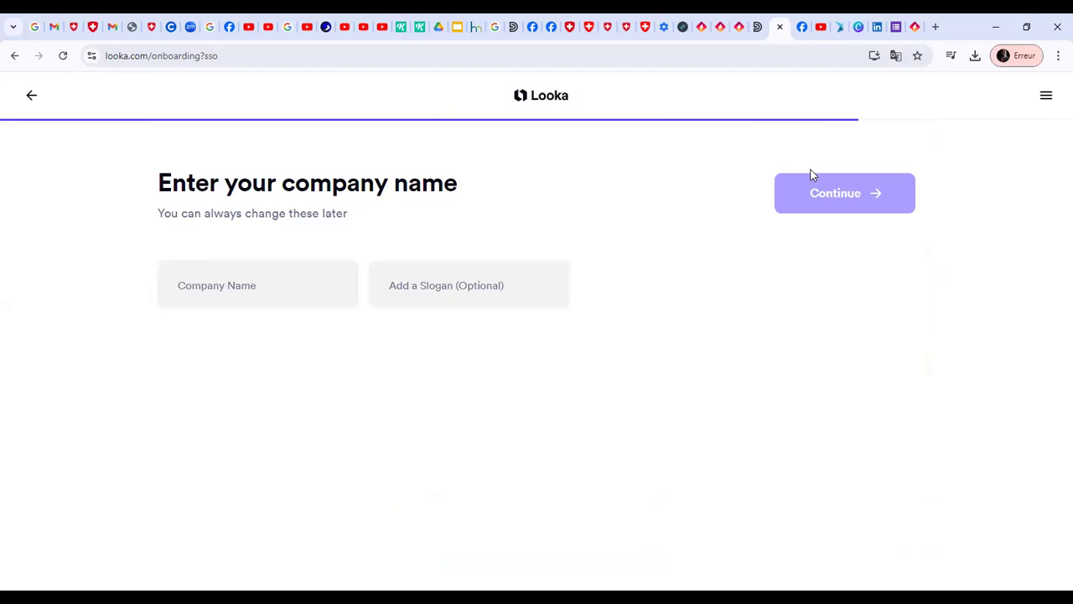
Fill in the company name "3R's" and the slogan "notre art, votre bien être"
left_click(273, 280)
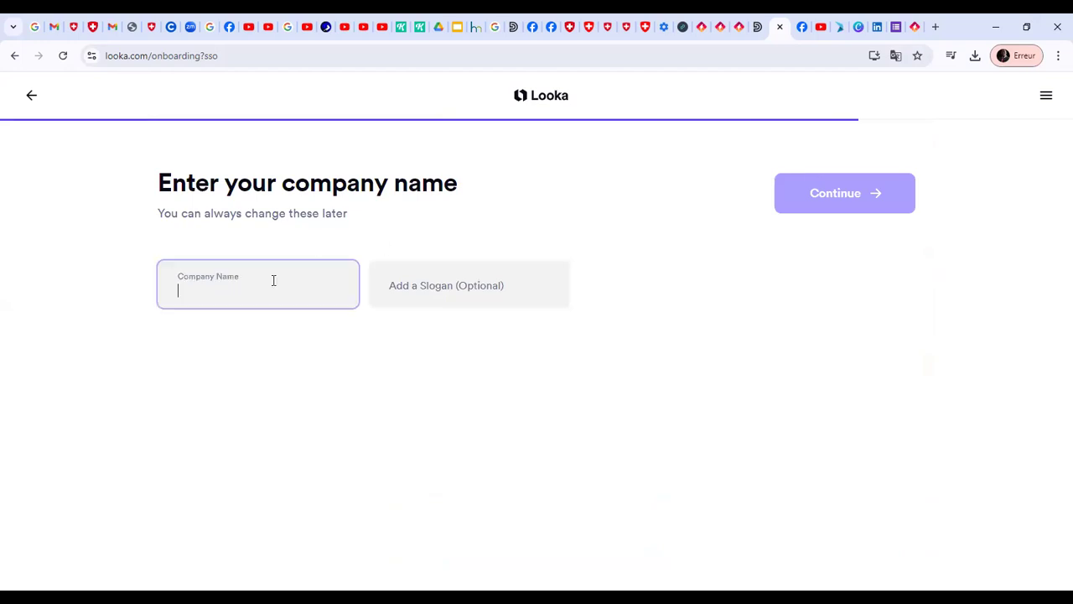
type("notre art, votre bien être")
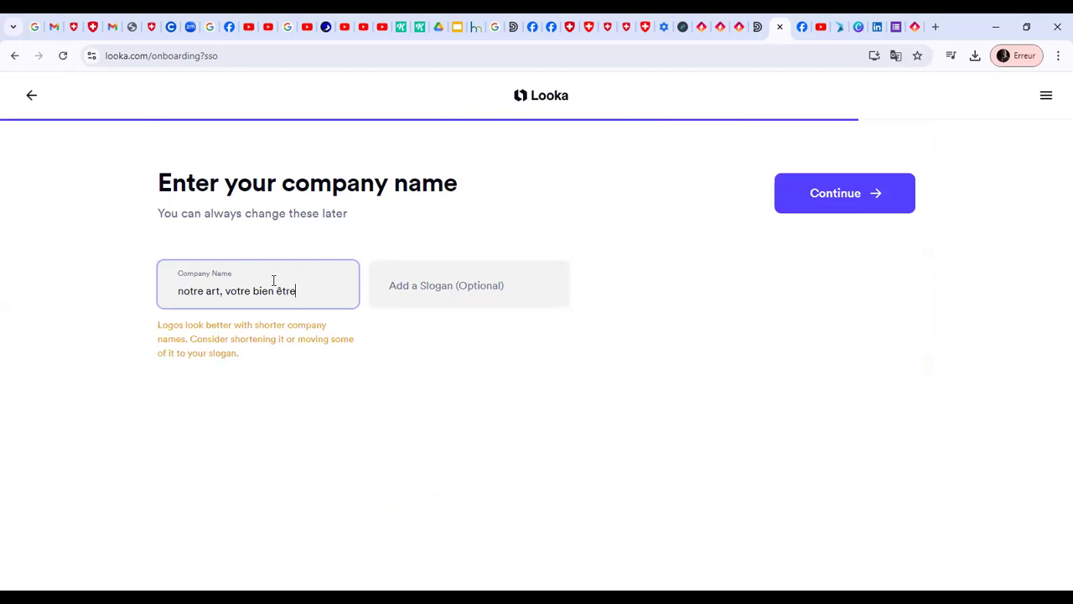
left_click(405, 292)
type("notre art, votre bien être")
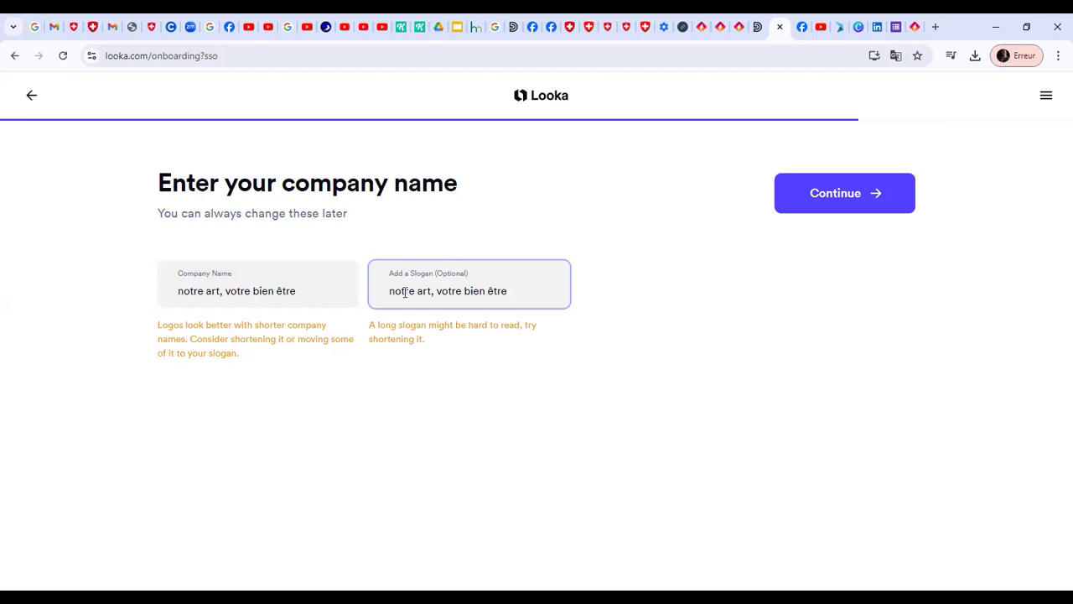
left_click_drag(308, 297, 163, 298)
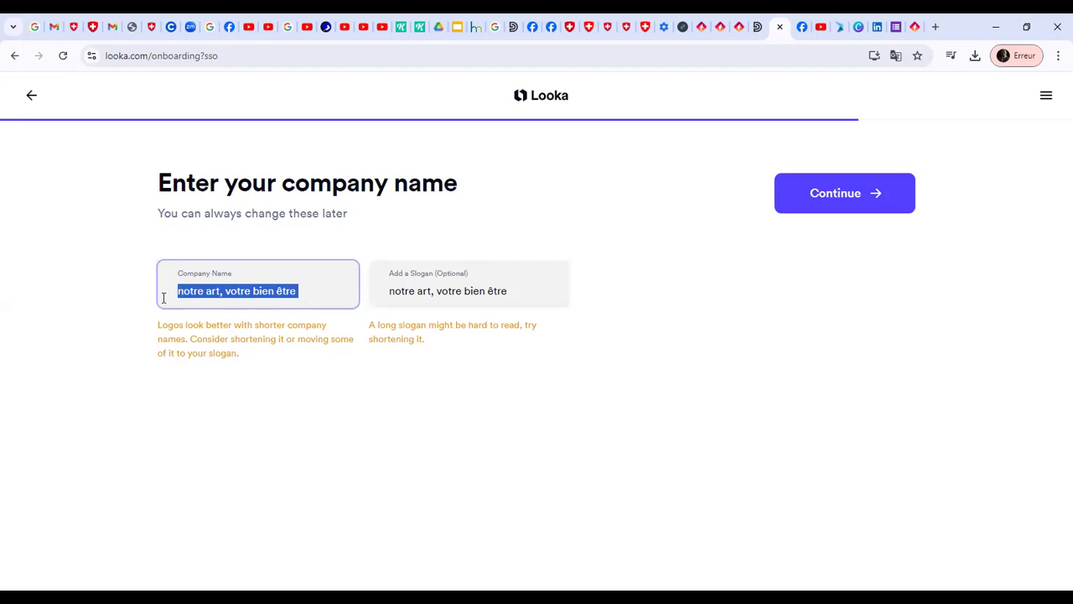
type("3R's")
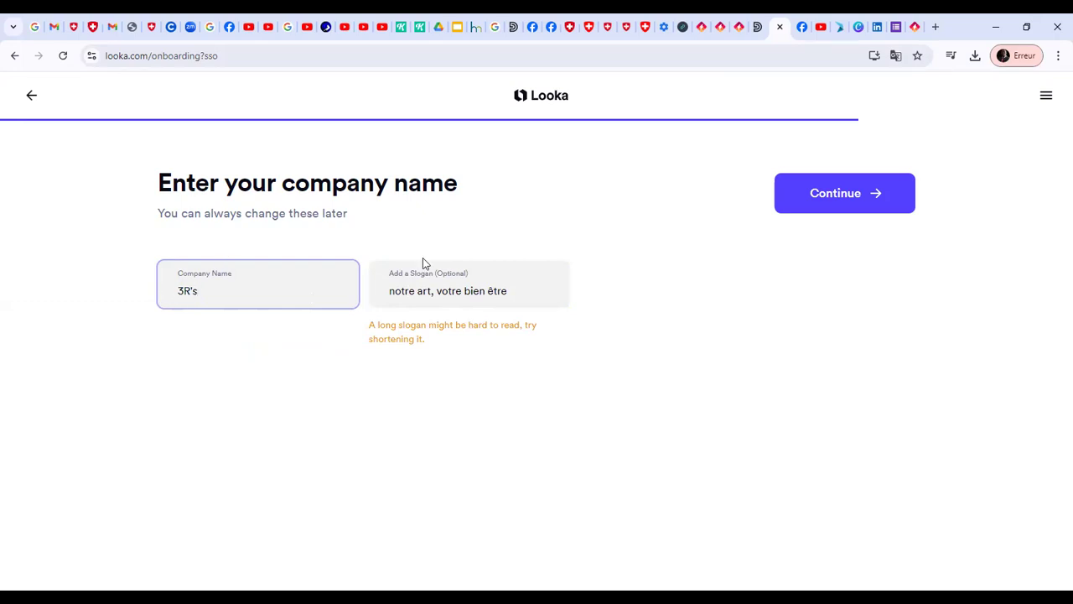
Capitalize the slogan's first letter, clear the slogan entirely and continue to the symbol type selection
left_click(390, 290)
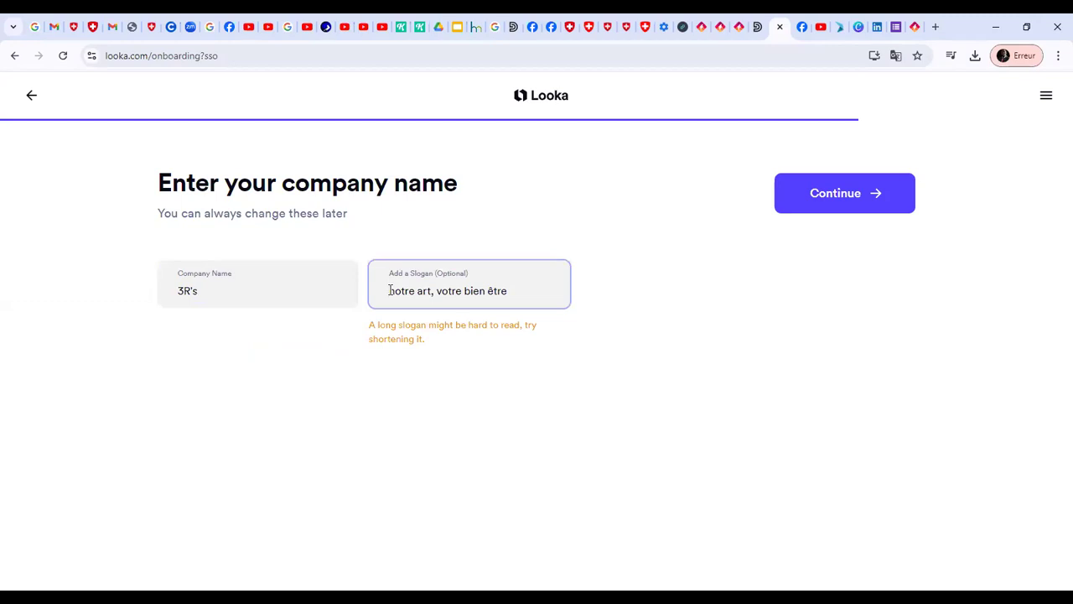
key("Delete")
type("N")
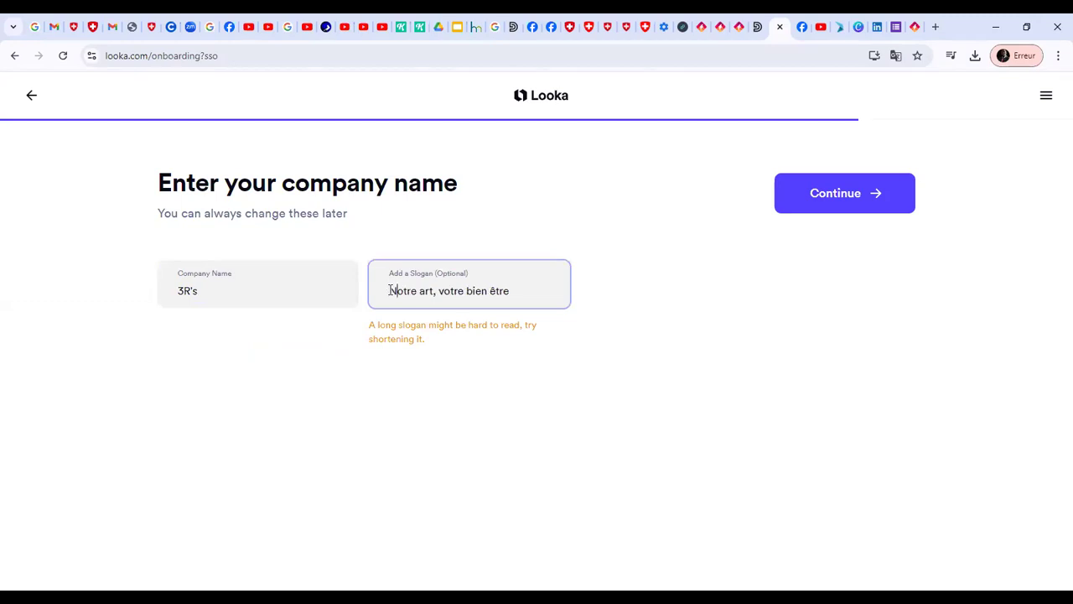
triple_click(555, 301)
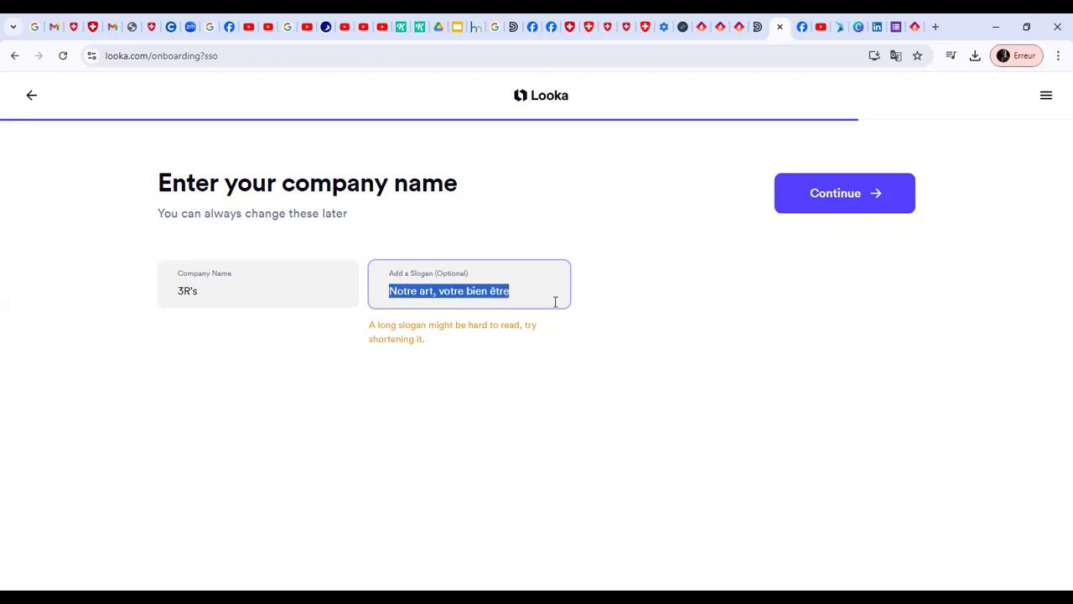
key("BackSpace")
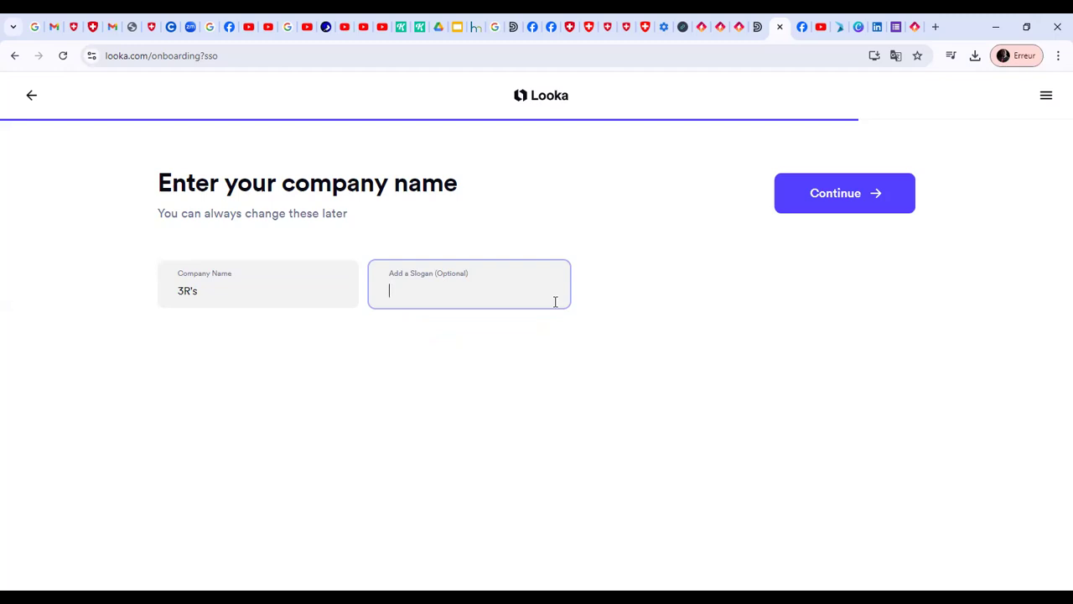
left_click(802, 209)
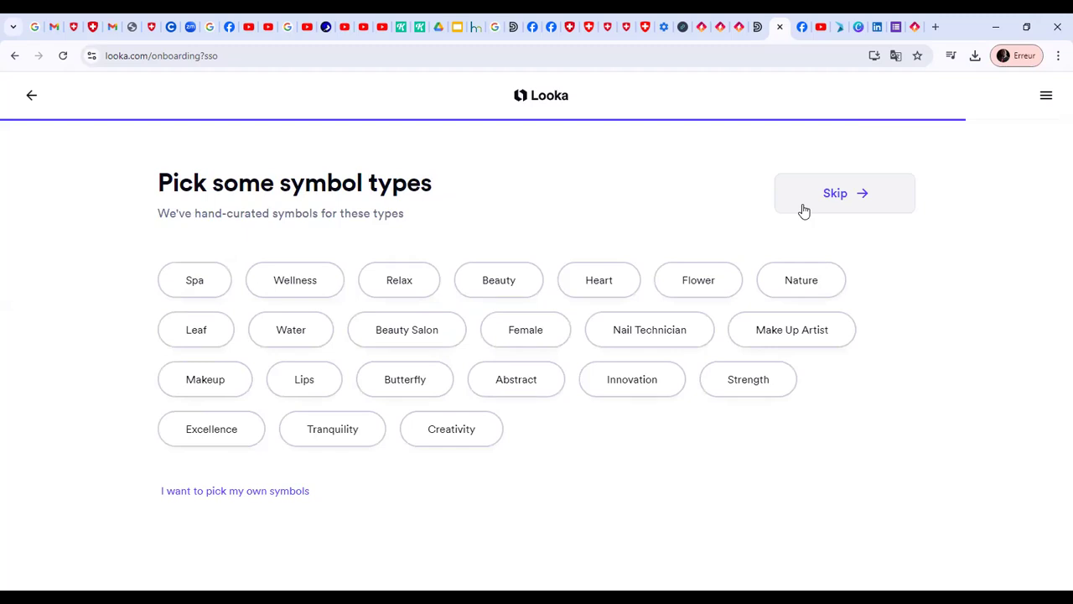
Pick the symbol types Spa, Wellness, Relax, Nature, Beauty, Female, Tranquility, Innovation and Abstract, and continue to the logo designs
left_click(193, 295)
left_click(295, 287)
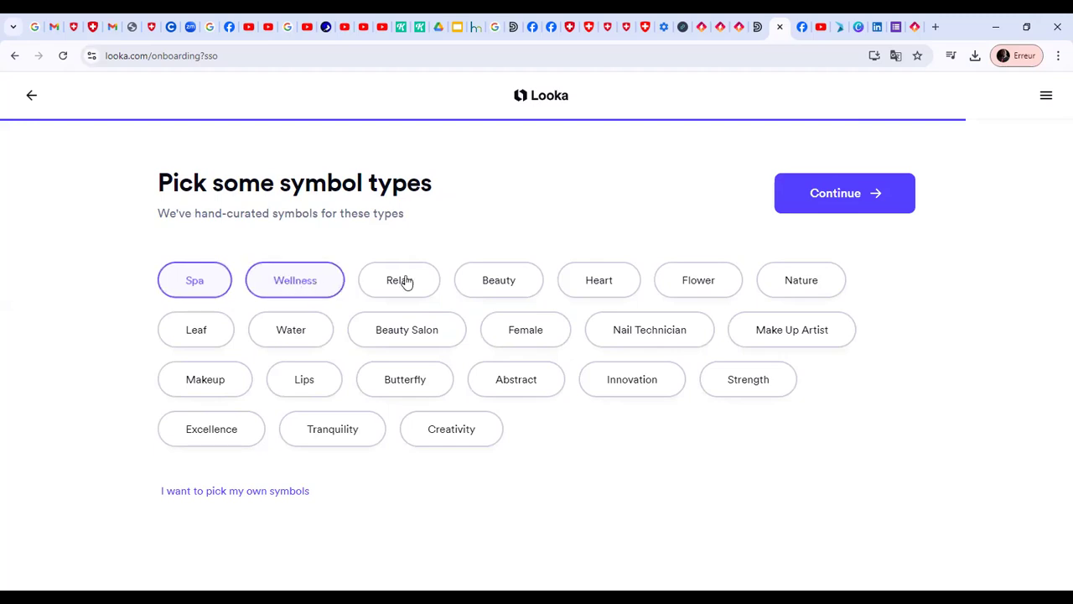
left_click(422, 282)
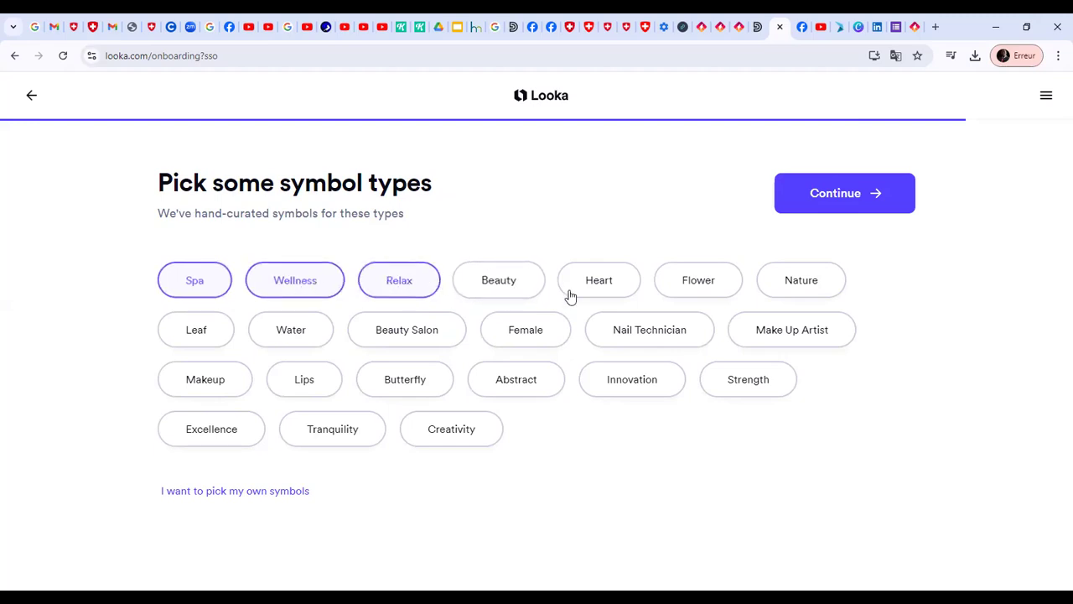
left_click(801, 280)
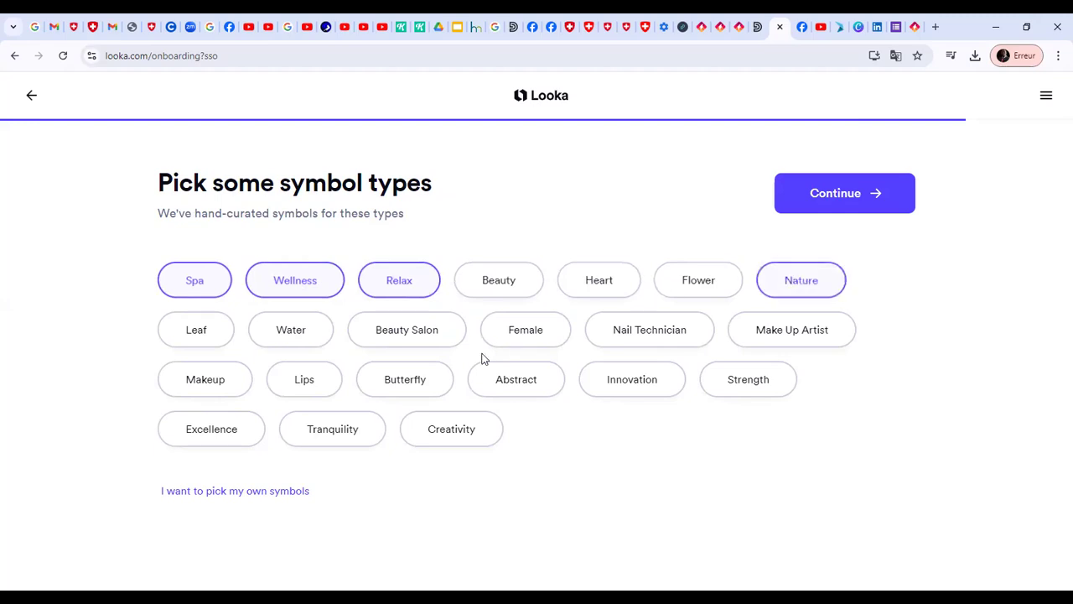
left_click(505, 290)
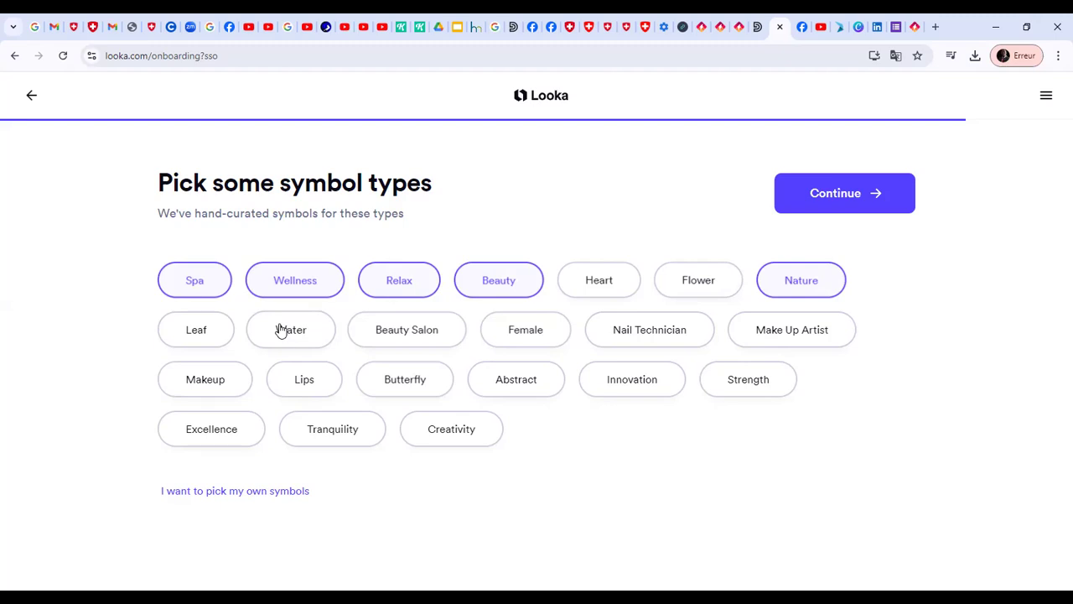
left_click(539, 336)
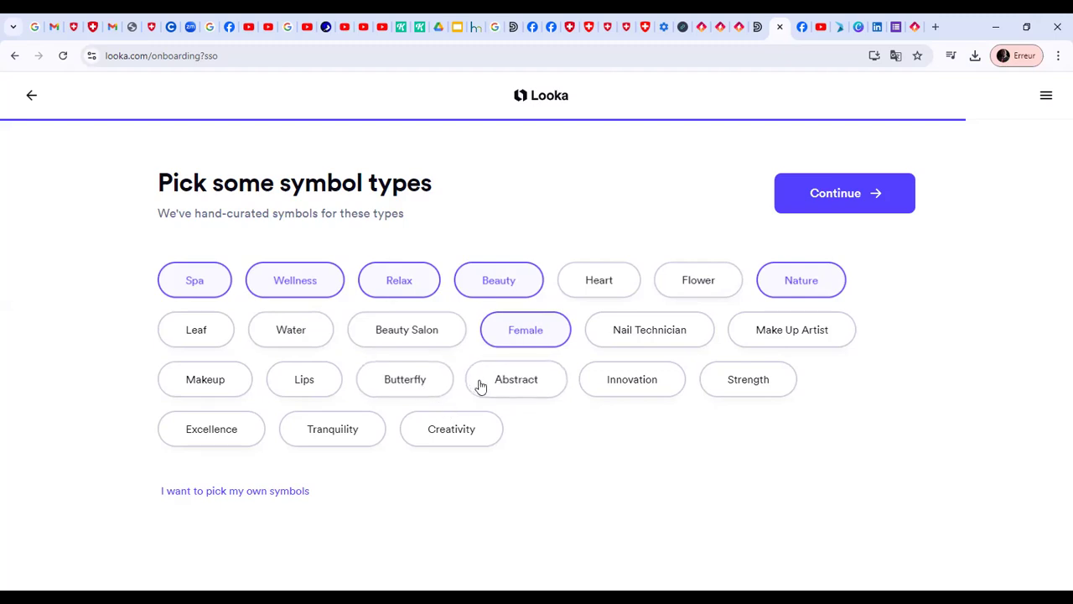
left_click(314, 426)
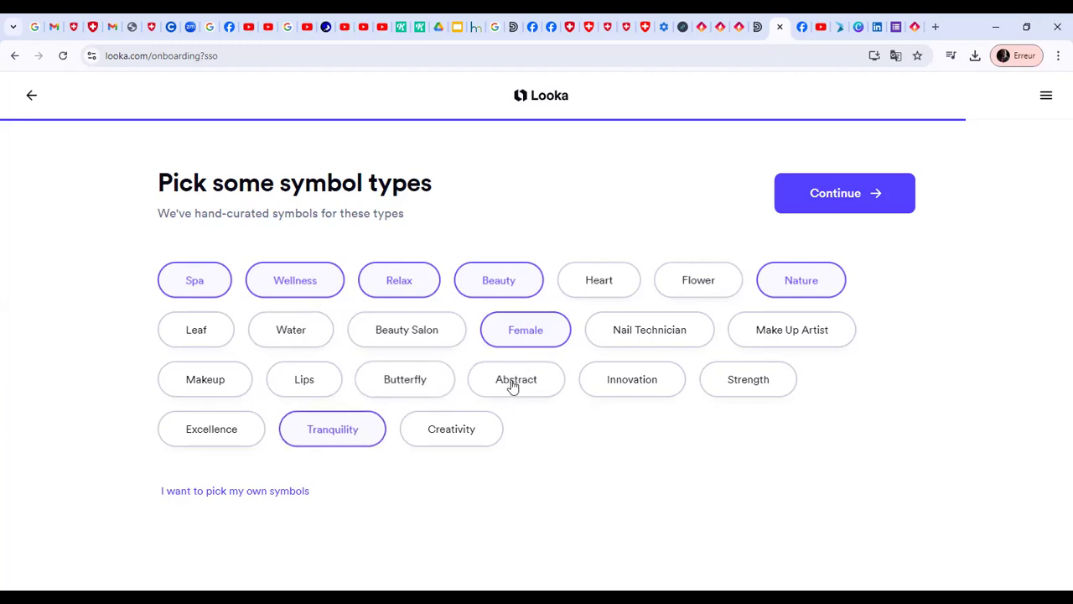
left_click(598, 384)
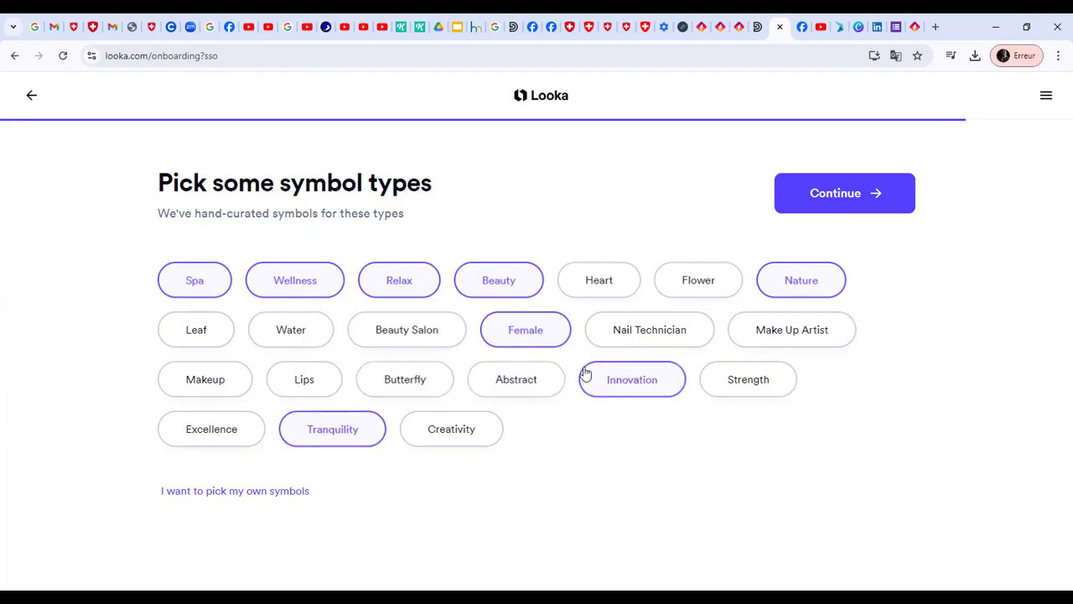
left_click(516, 376)
left_click(810, 206)
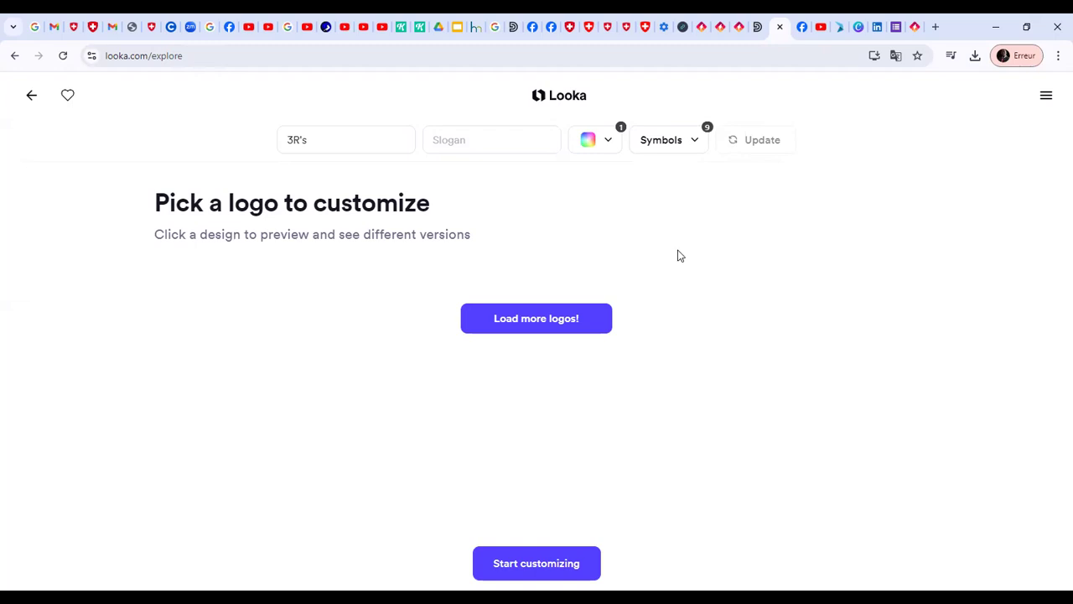
Load the generated logos for 3R's and look through the whole set of designs
left_click(565, 323)
left_click(541, 331)
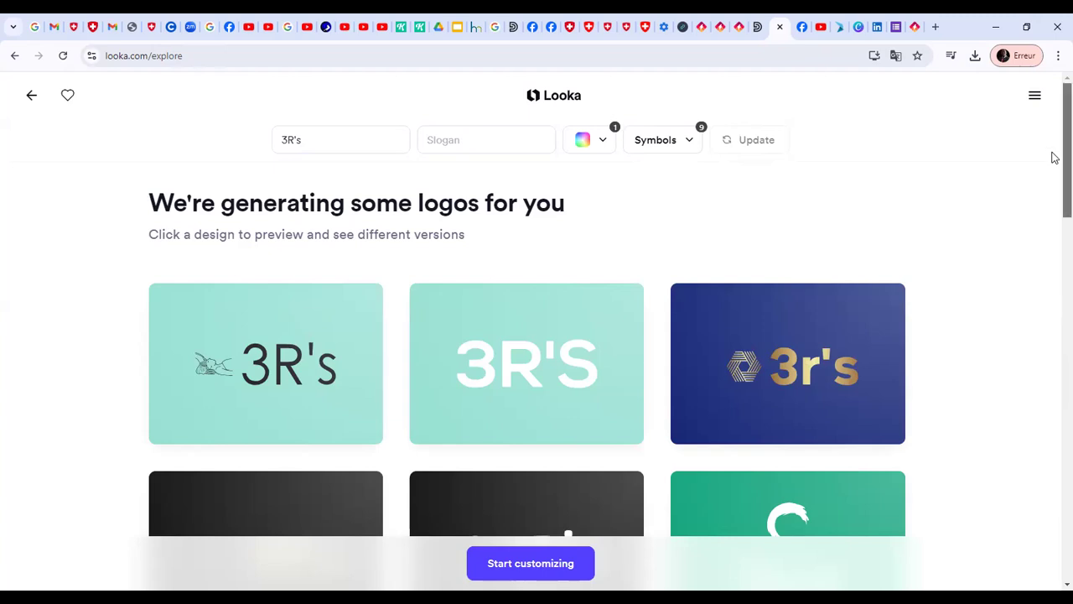
scroll(1053, 180, "down", 2)
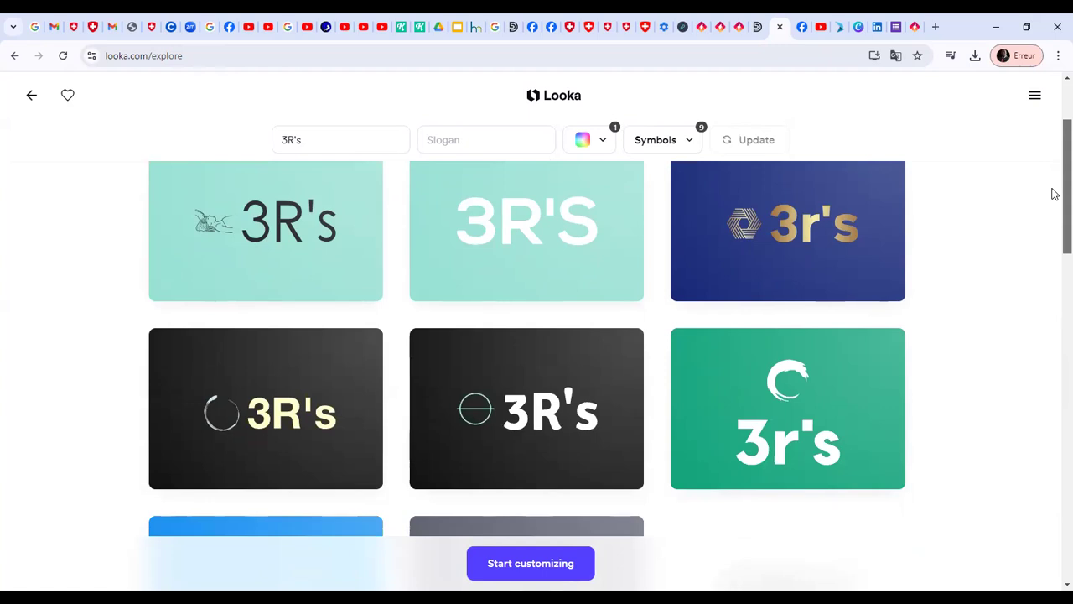
scroll(1054, 202, "down", 2)
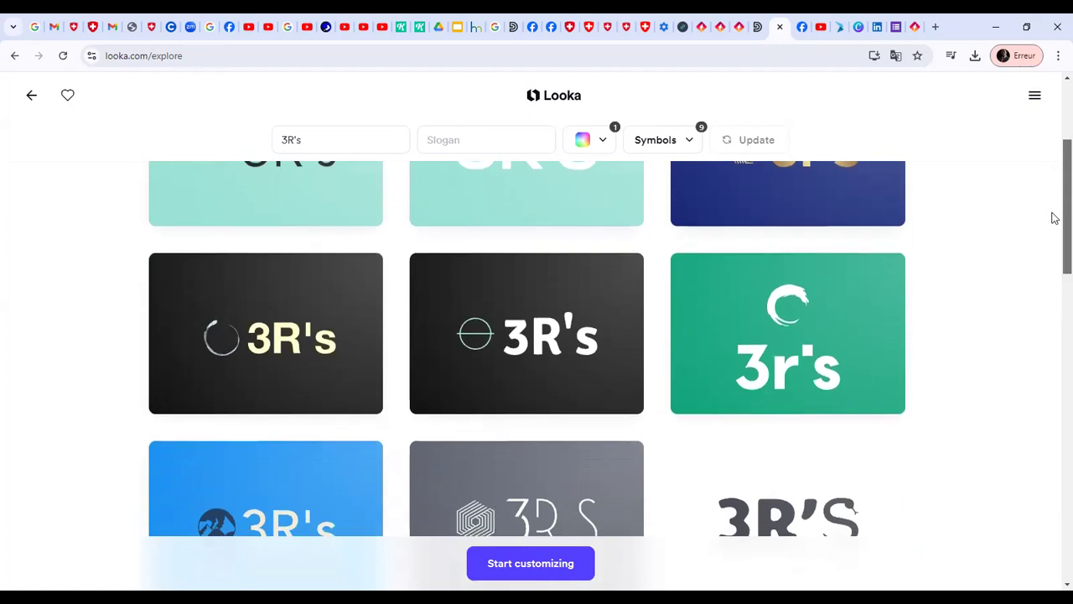
scroll(1054, 247, "down", 2)
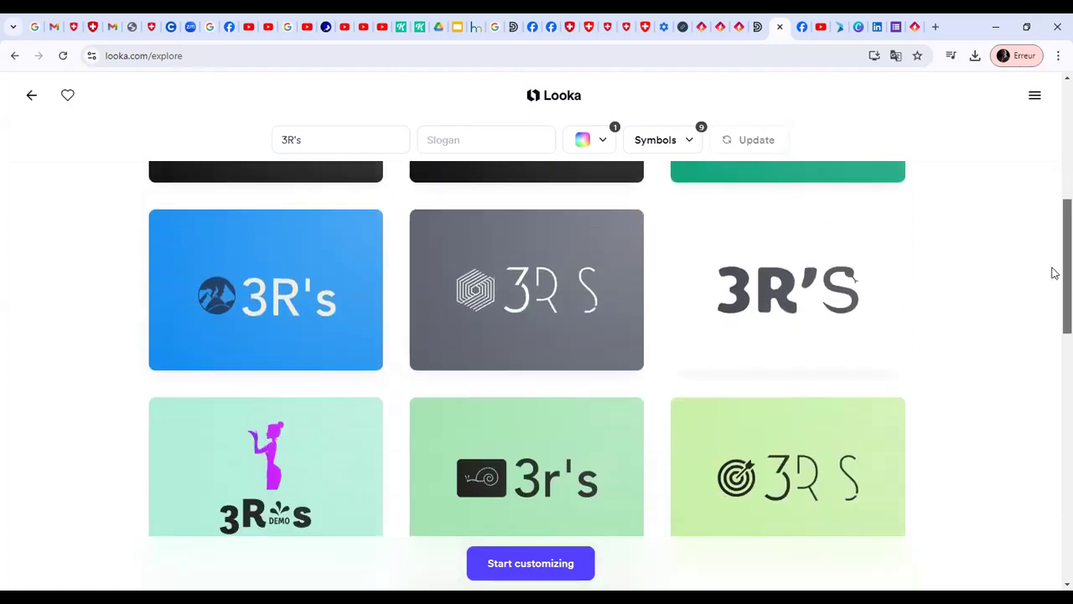
scroll(1055, 273, "down", 3)
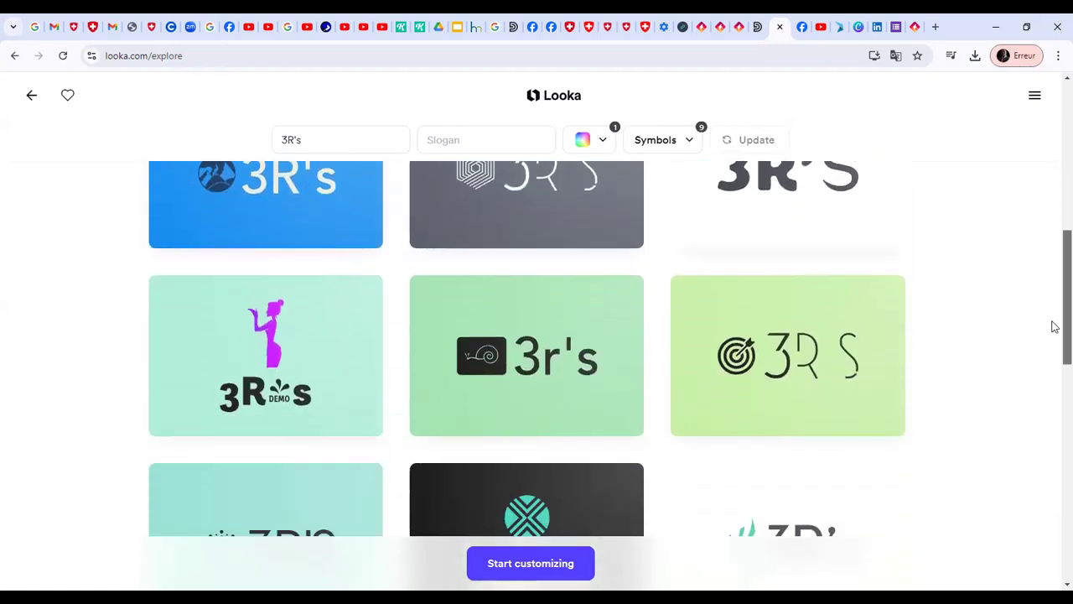
scroll(1055, 337, "down", 5)
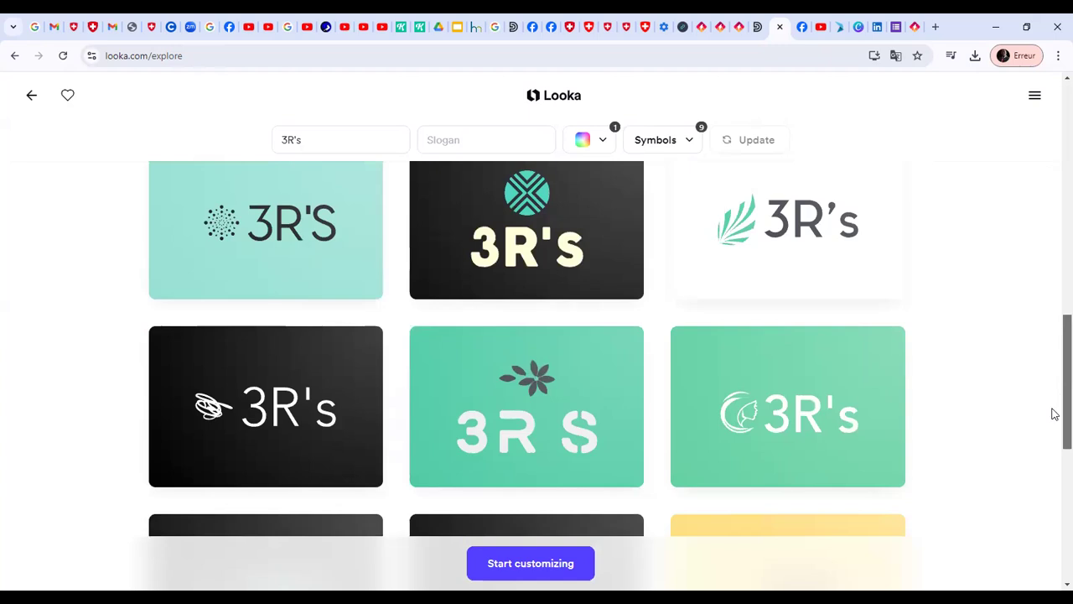
scroll(1052, 462, "down", 4)
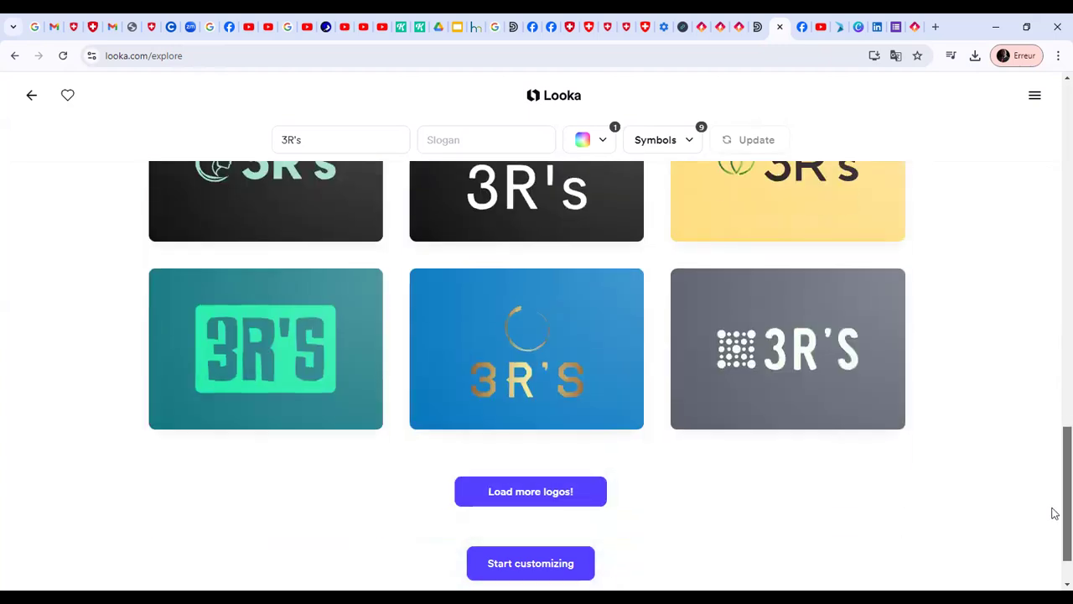
Load more logos, compare them with the earlier ones and open the mint design with the purple woman silhouette for customizing
left_click(584, 423)
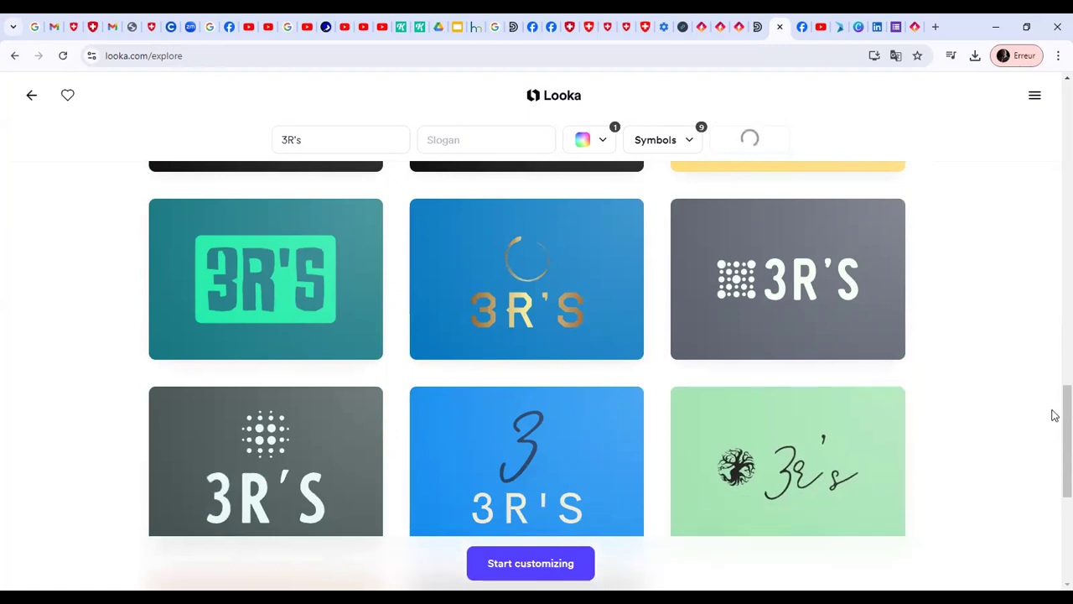
scroll(1054, 453, "down", 1)
scroll(1054, 466, "down", 3)
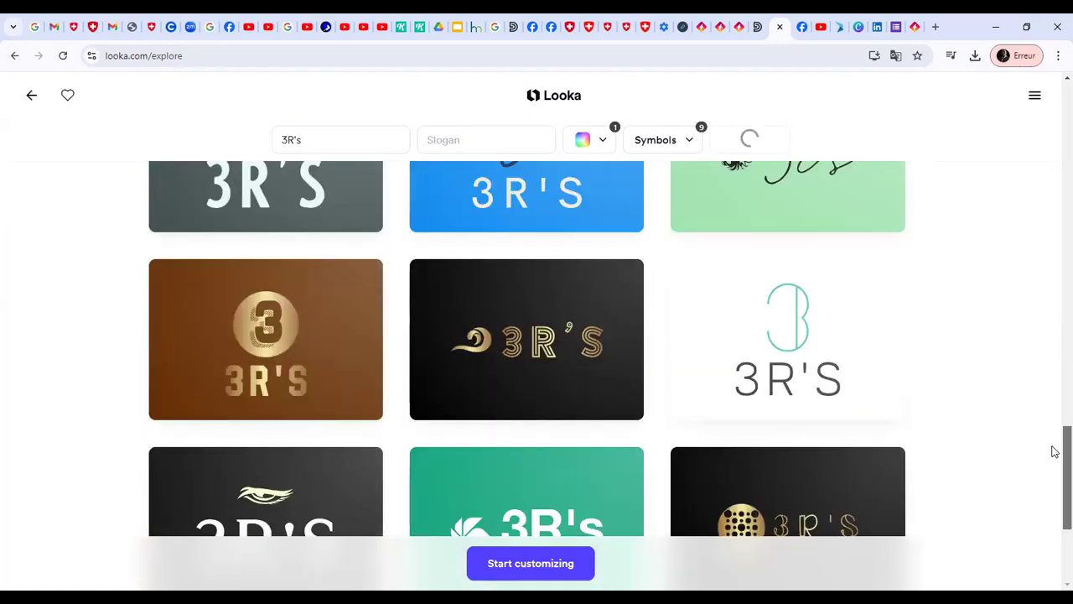
scroll(1054, 448, "up", 5)
scroll(1054, 335, "up", 5)
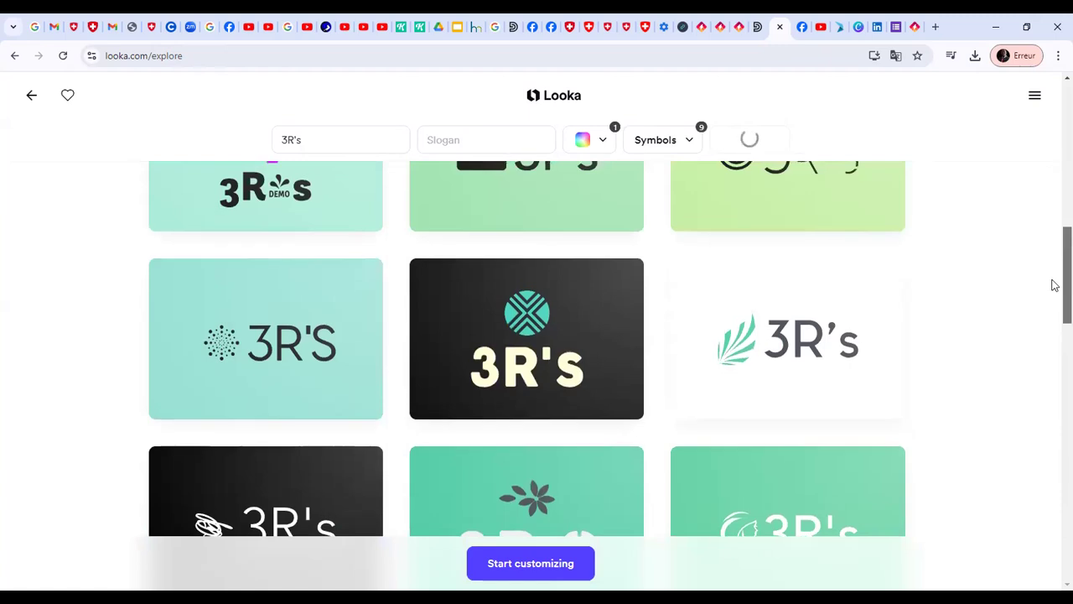
scroll(1053, 277, "up", 2)
left_click(292, 340)
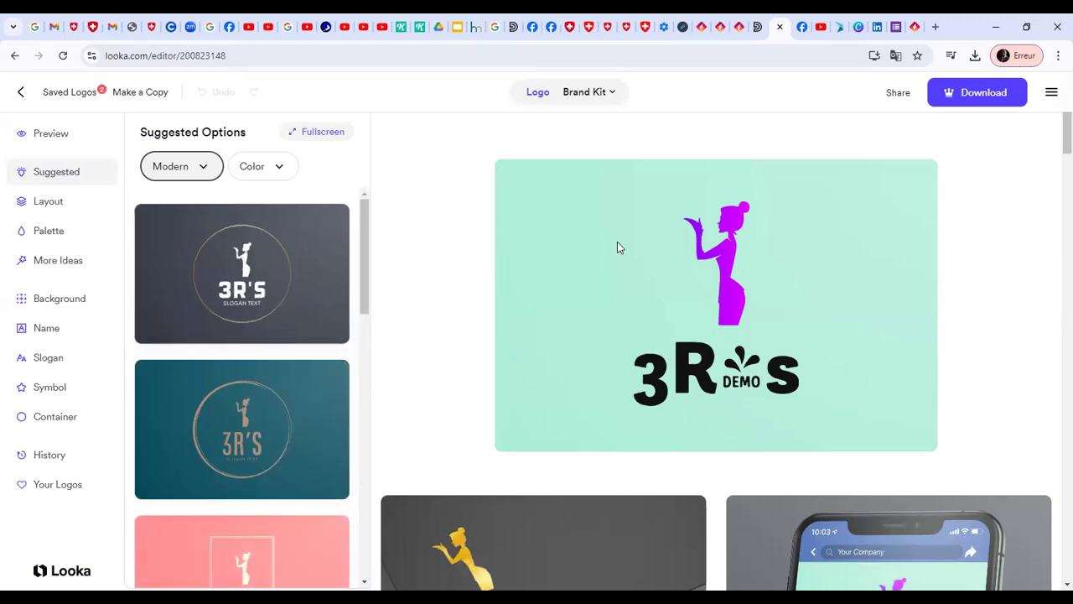
Recolor the woman symbol, trying muted purple #775087 and mint #ABEDD8 before settling on bright purple #B100FF
left_click(718, 266)
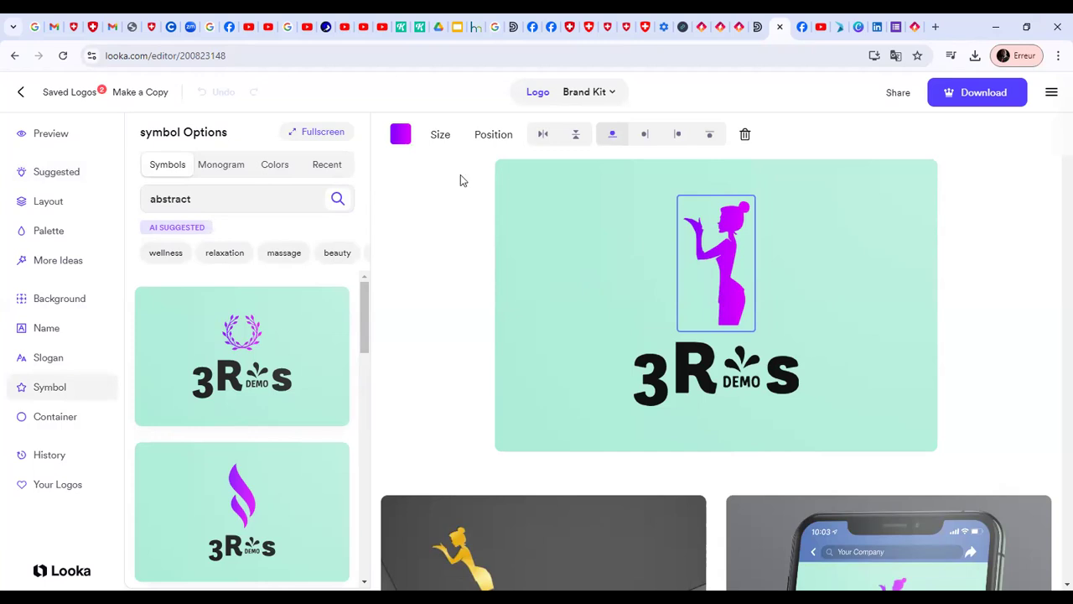
left_click(400, 135)
left_click_drag(275, 185, 227, 178)
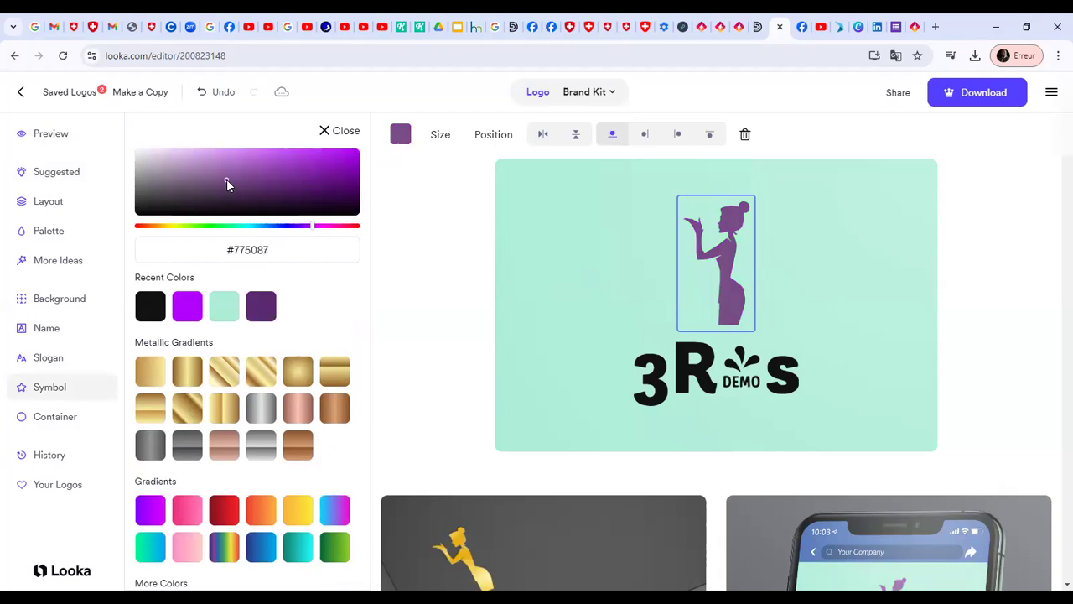
left_click(223, 307)
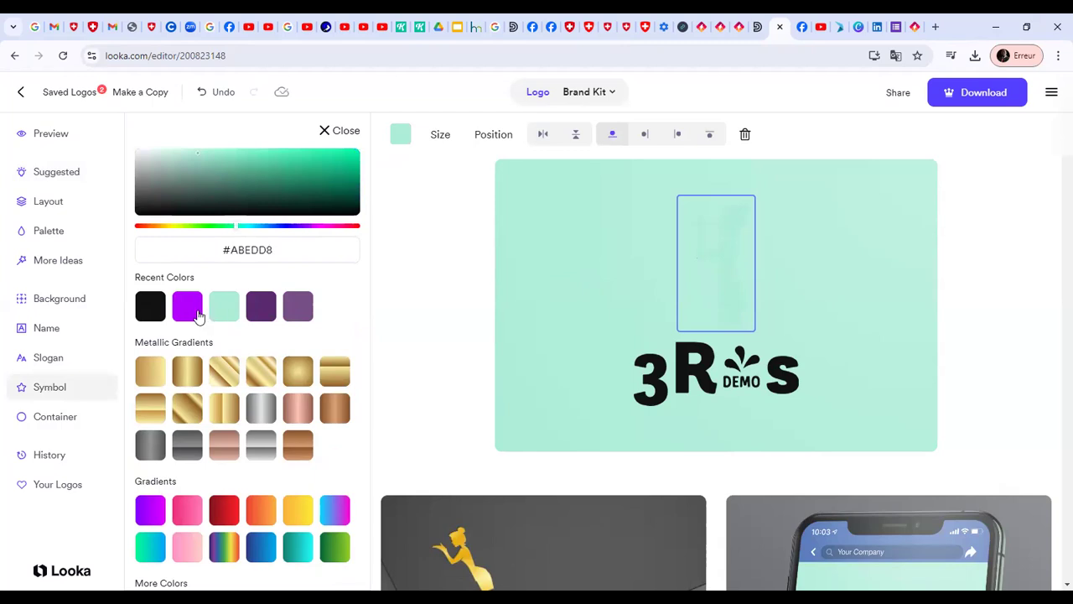
left_click(199, 315)
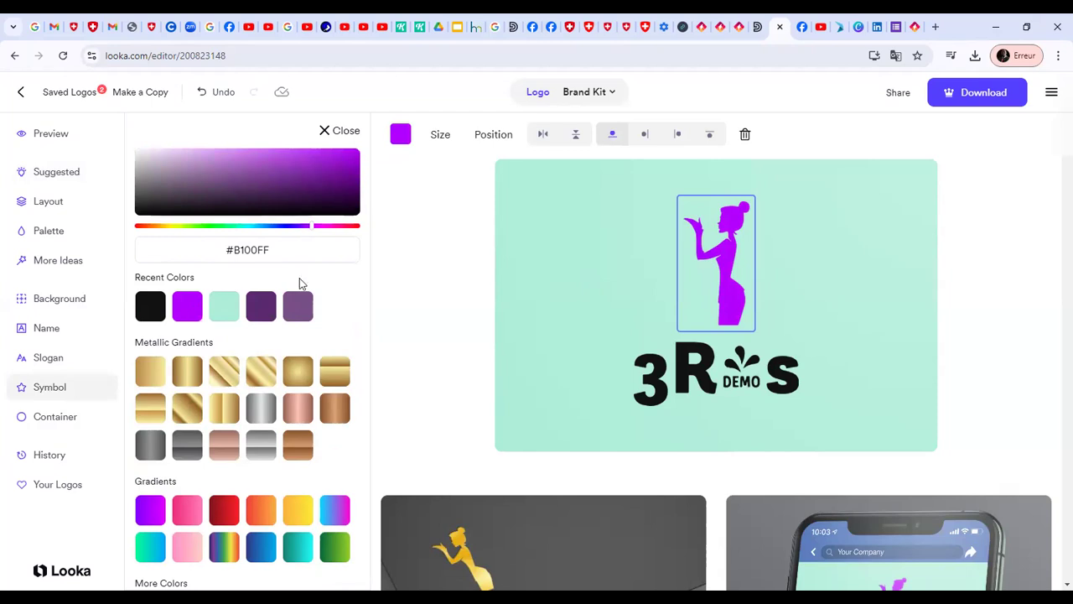
Set the woman symbol's horizontal position to -60
left_click(499, 133)
left_click_drag(495, 204, 485, 207)
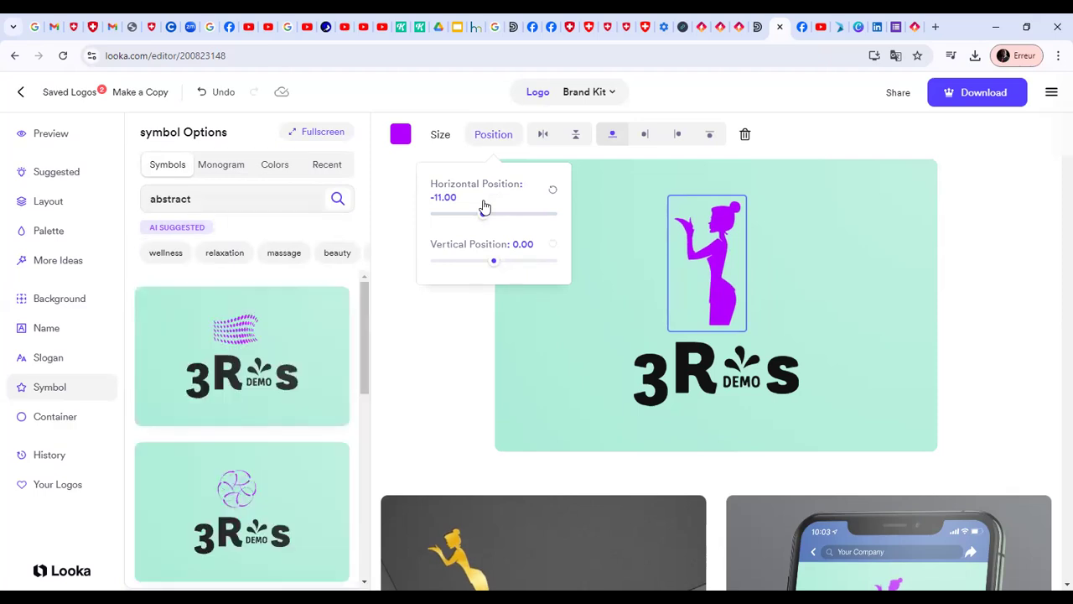
left_click_drag(484, 208, 426, 223)
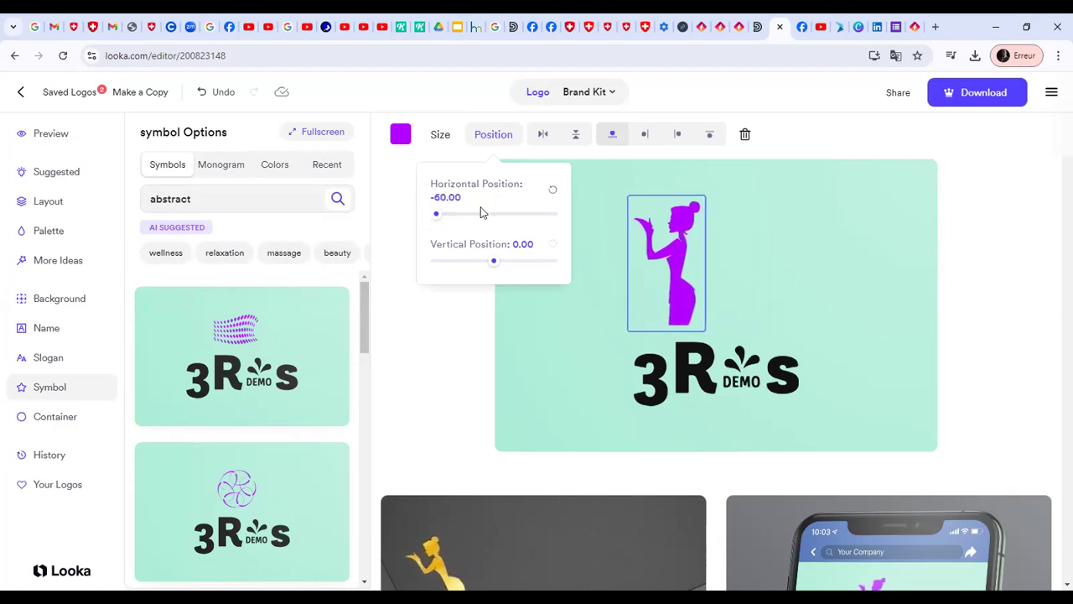
Set the woman symbol's vertical position to 7 and deselect the symbol
left_click(501, 263)
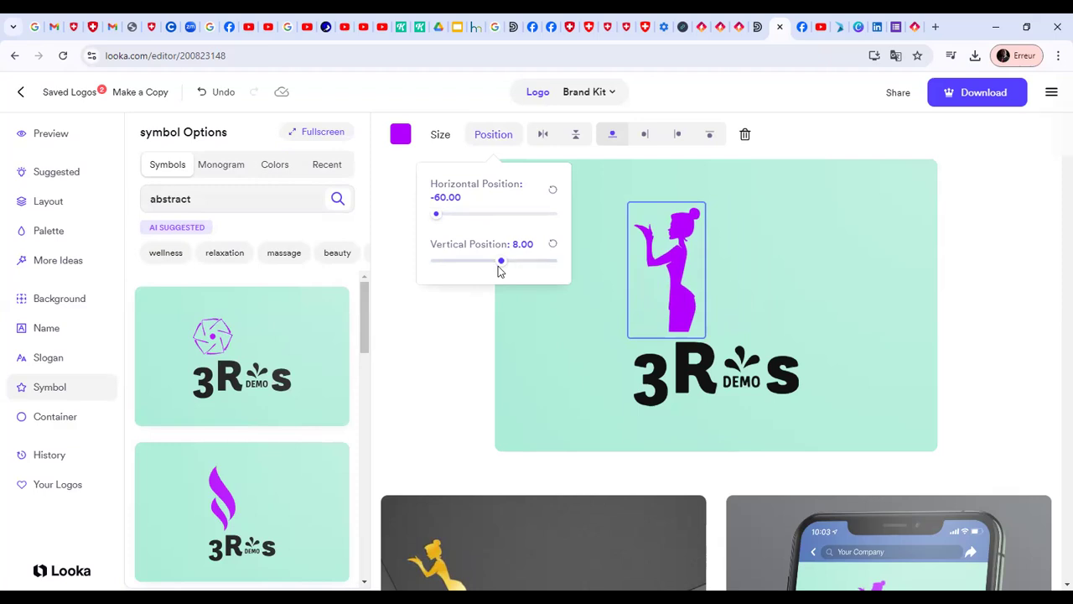
key("Right")
key("Left")
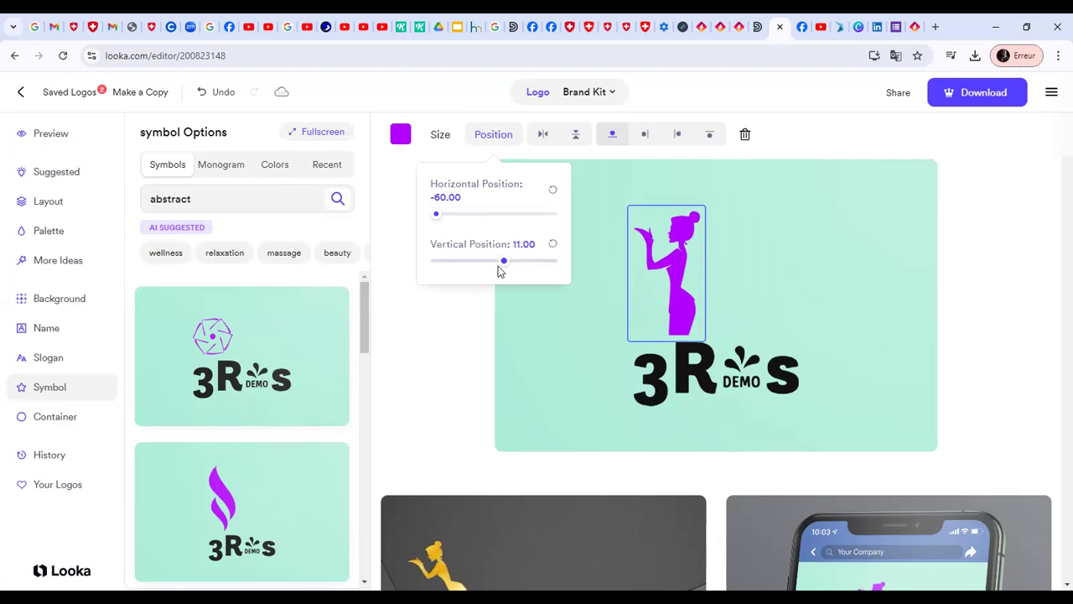
key("Left")
key("Left")
key("Left")
key("Left")
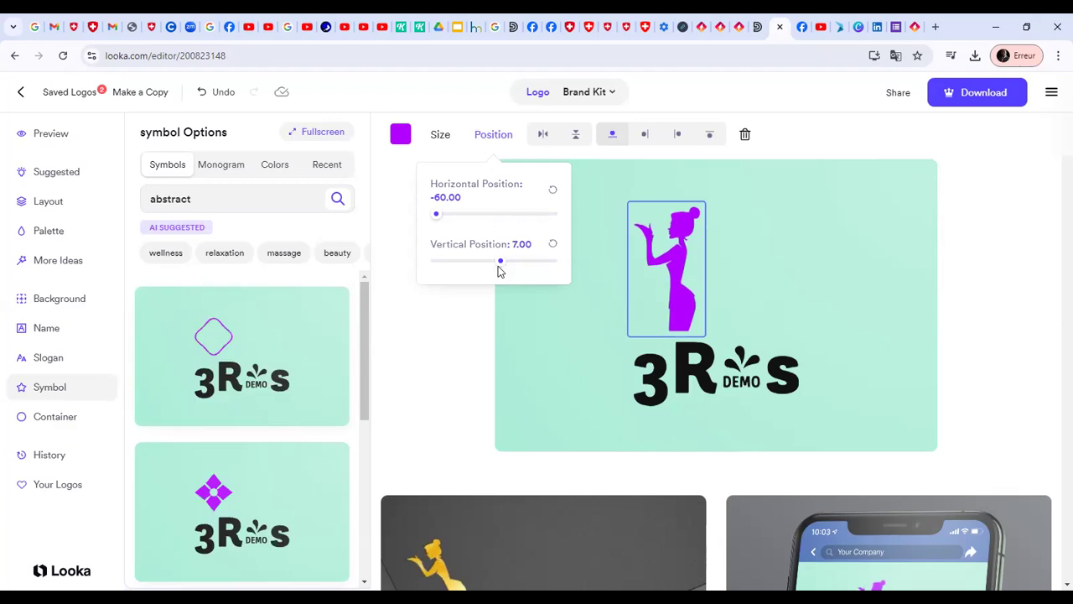
left_click(952, 263)
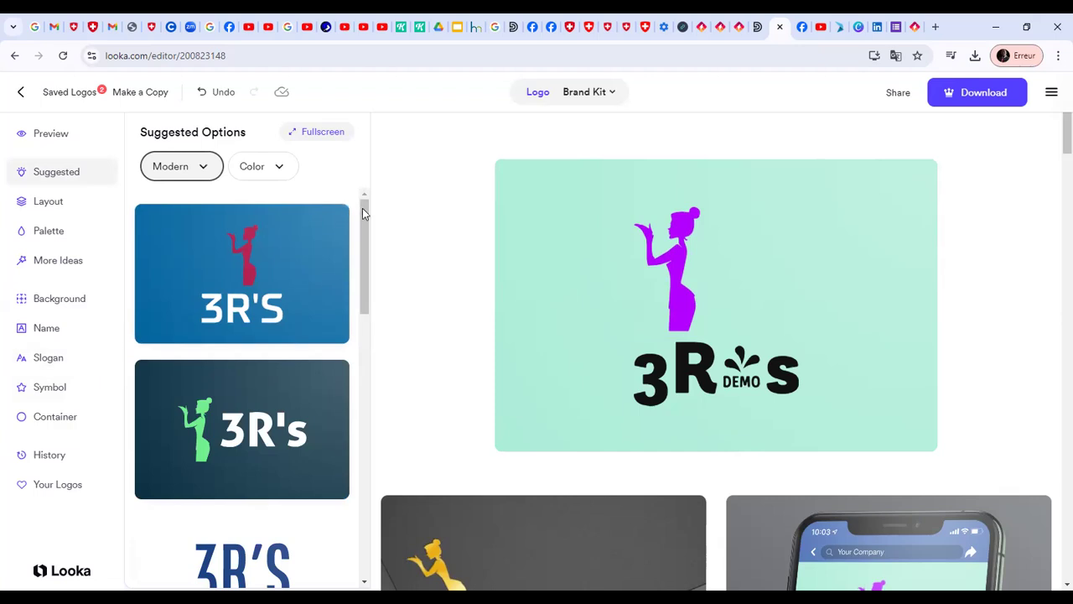
Look through the suggested Modern designs, apply the blue one with the red woman, and choose the dark teal one with the green woman
scroll(371, 357, "down", 5)
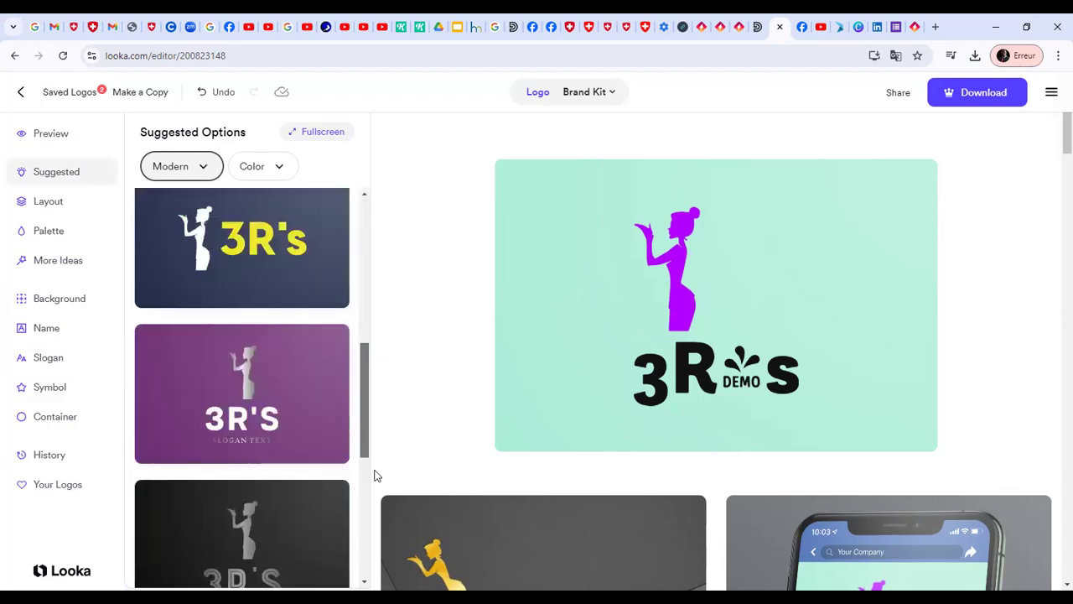
scroll(377, 475, "down", 3)
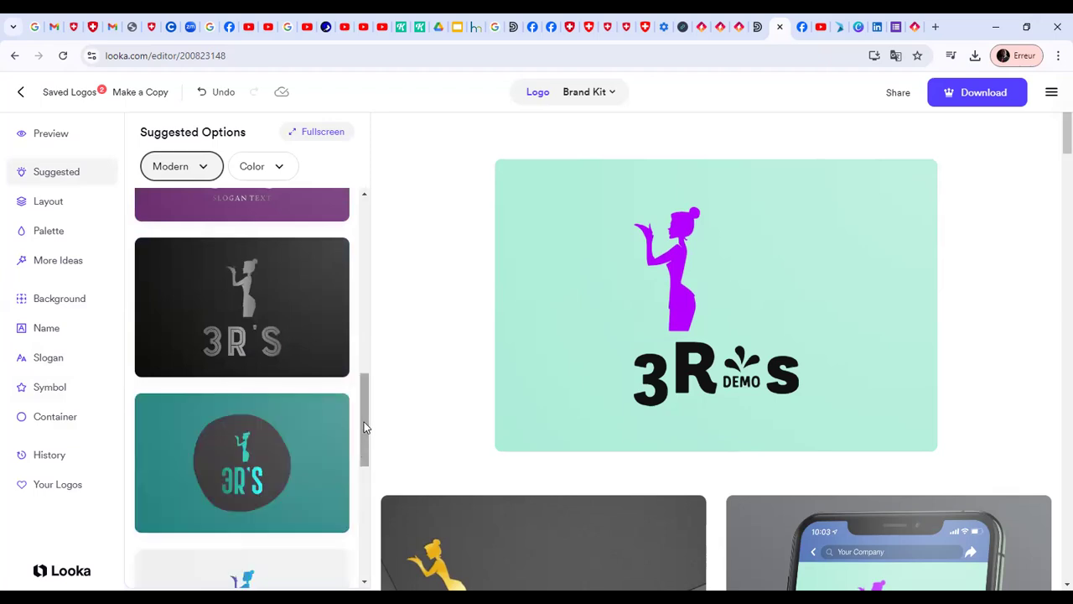
scroll(367, 486, "down", 4)
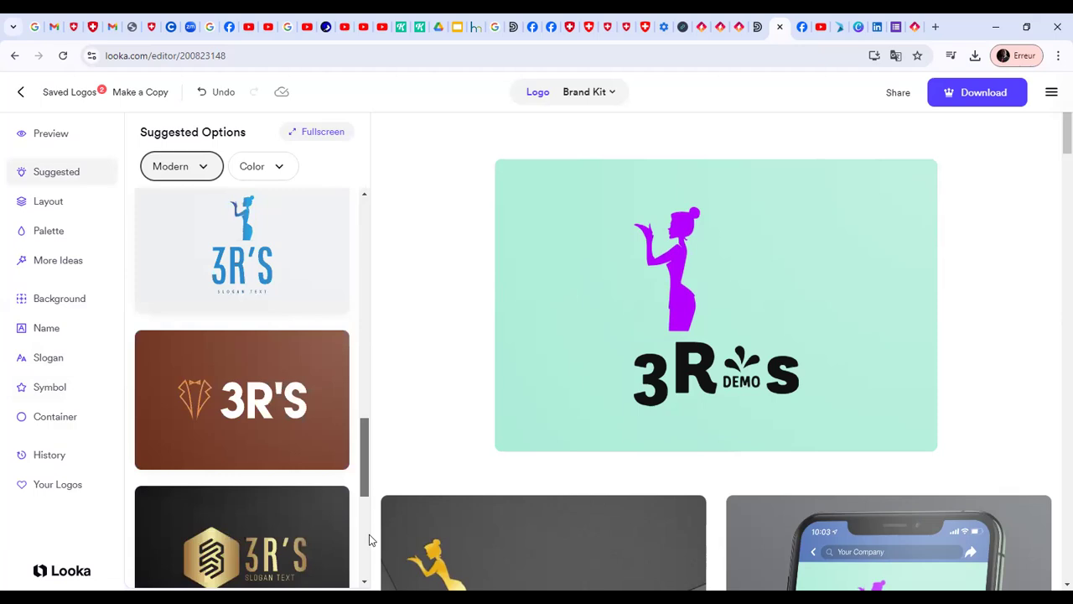
scroll(369, 534, "down", 3)
scroll(373, 553, "down", 3)
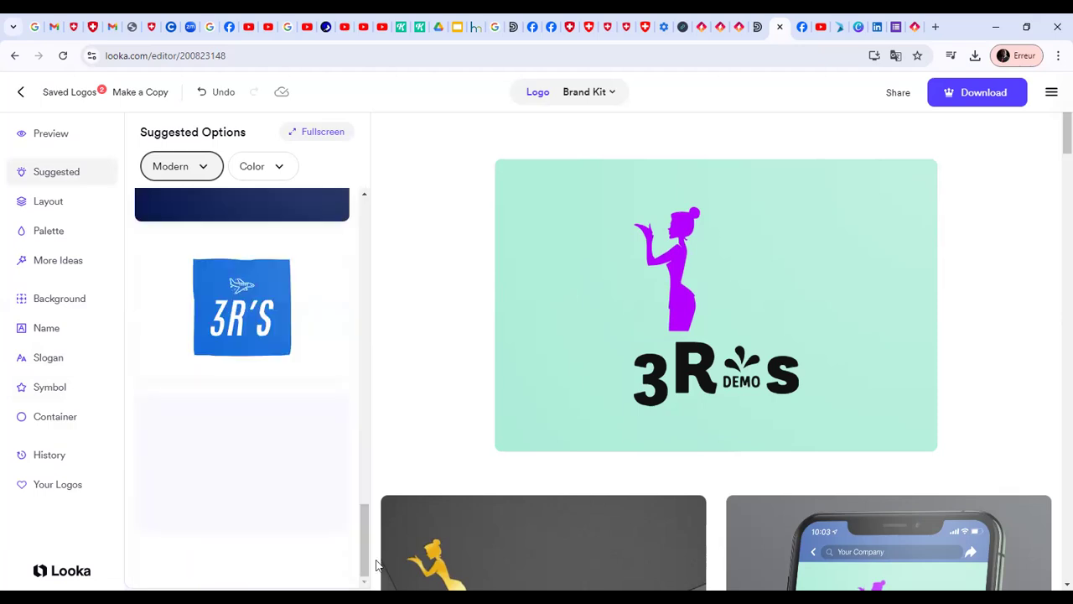
left_click_drag(377, 314, 371, 205)
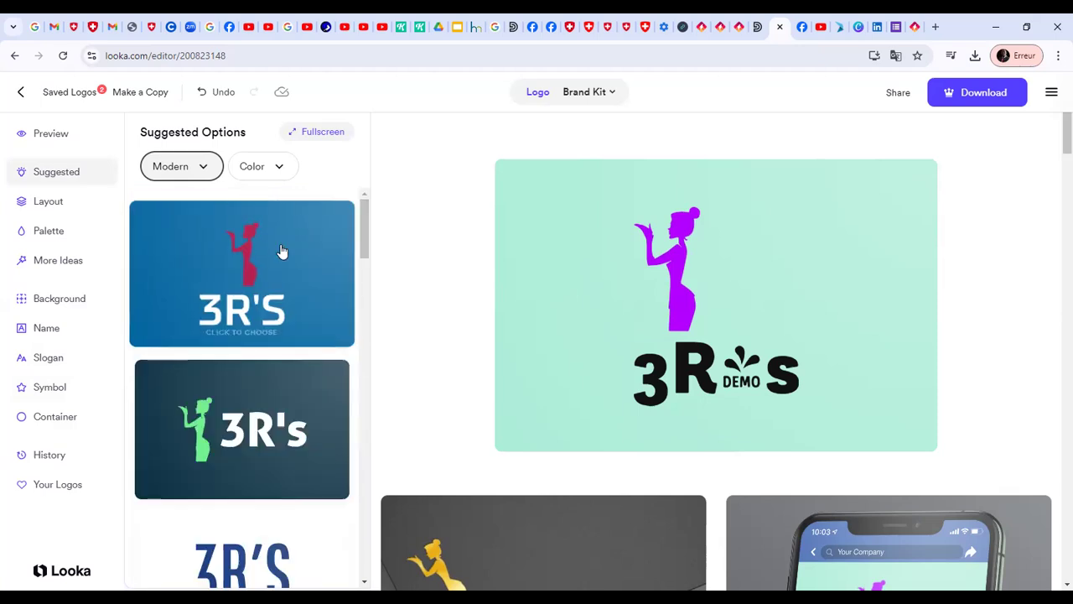
left_click(282, 251)
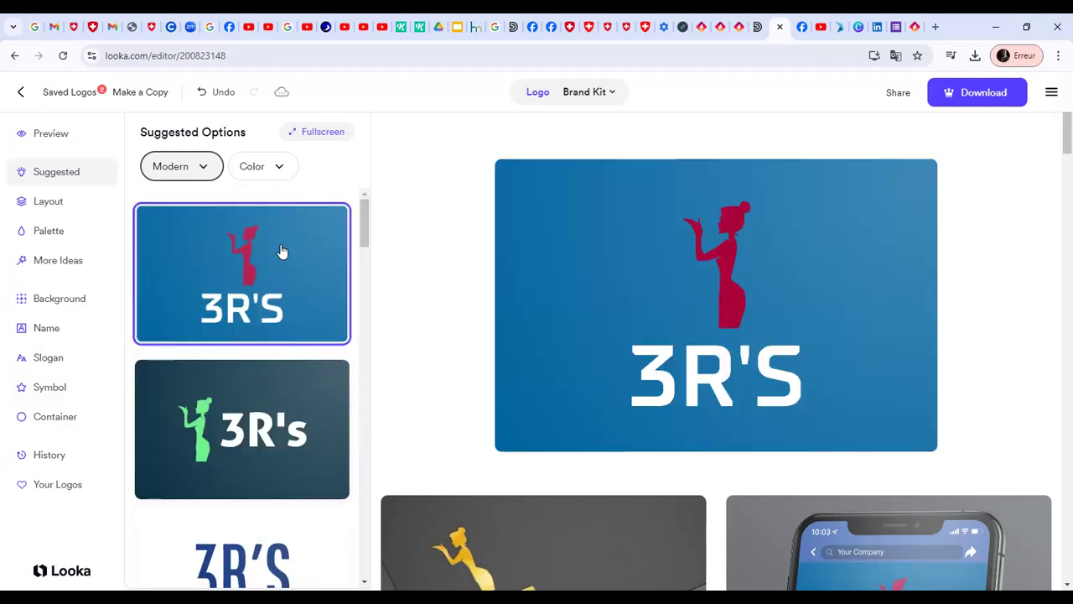
left_click(305, 403)
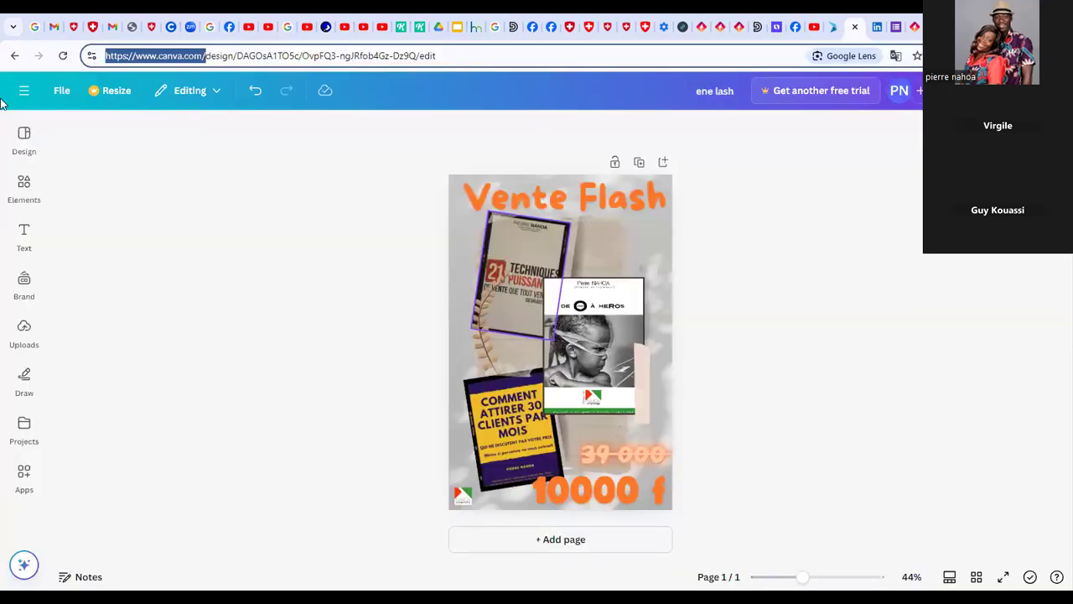
Return to the Canva home page from the open poster and create a new blank 500 x 500 px Logo design
left_click(30, 94)
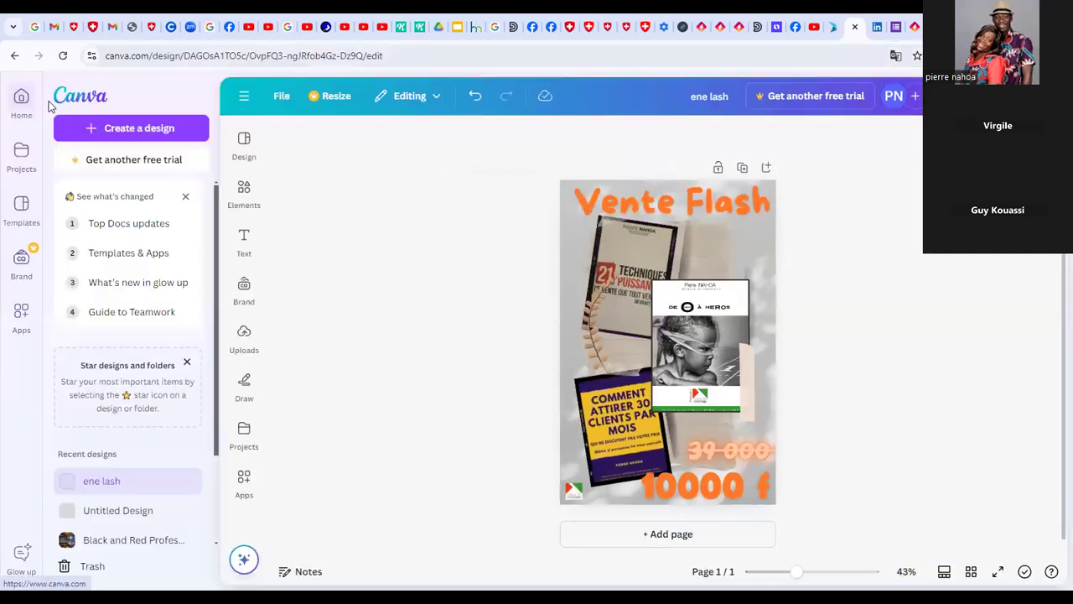
left_click(94, 102)
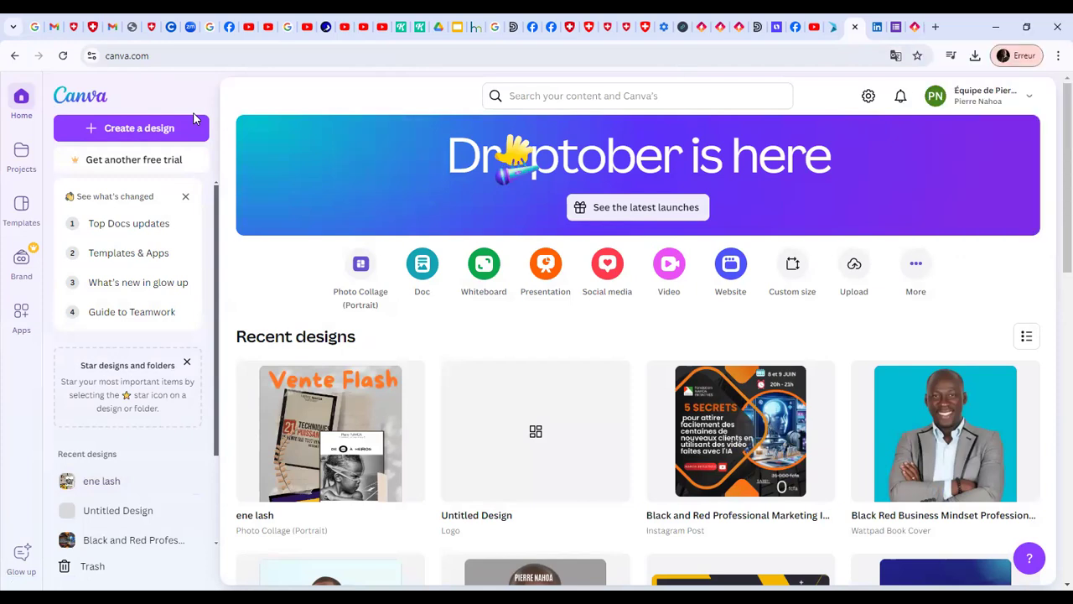
left_click(917, 265)
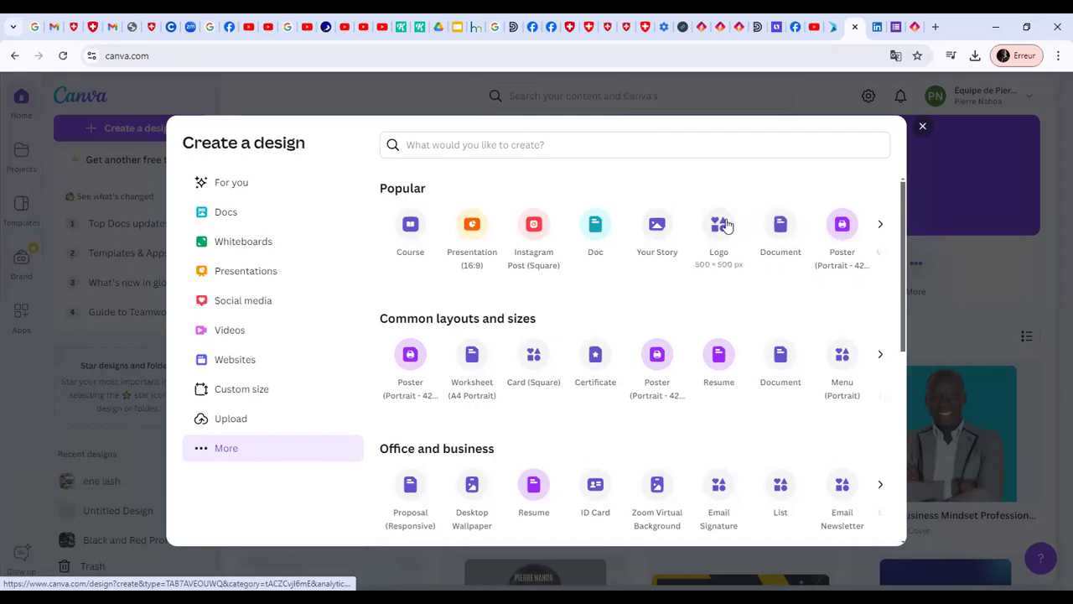
left_click(838, 96)
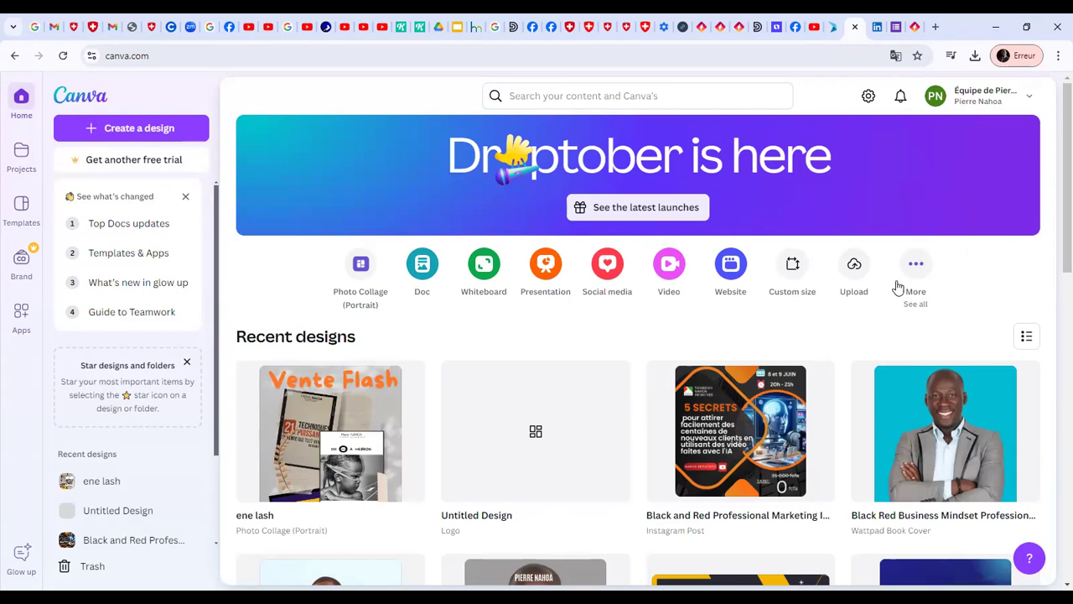
left_click(924, 275)
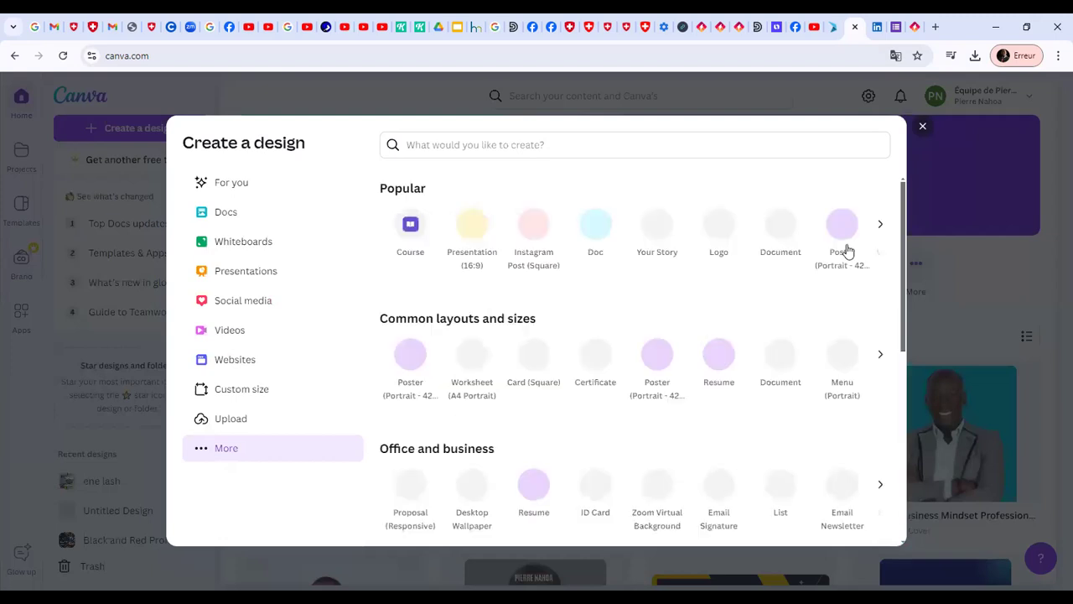
left_click(725, 241)
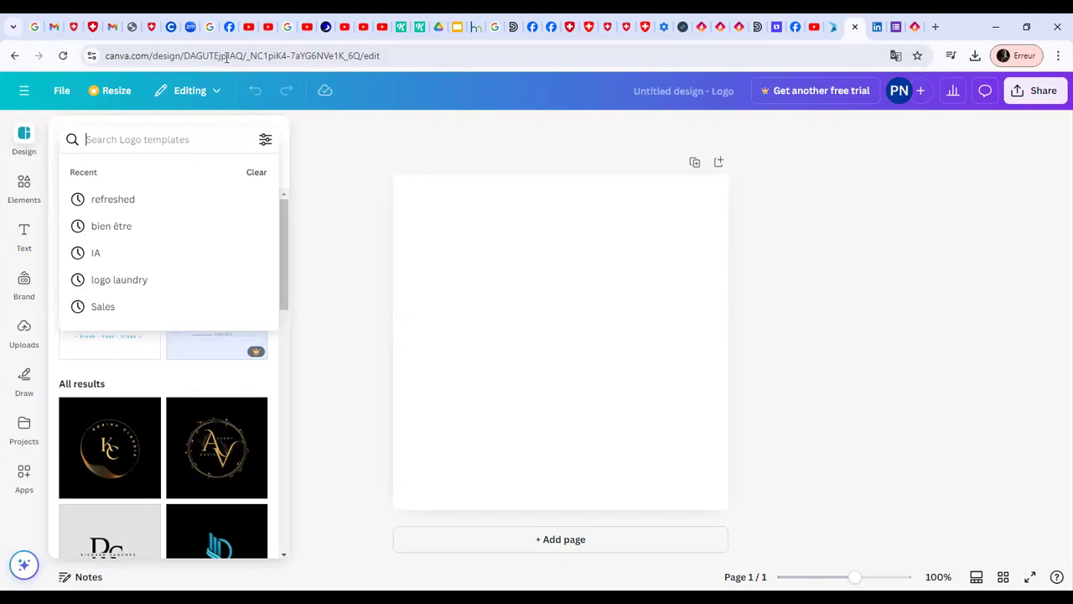
Search the Logo templates for "spa"
type("s")
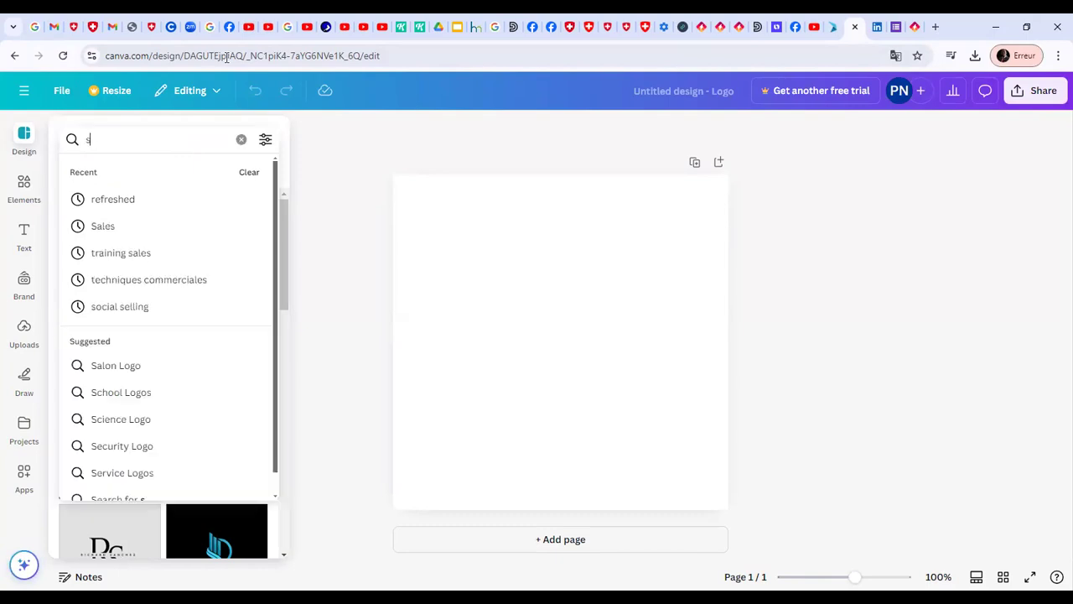
type("pa")
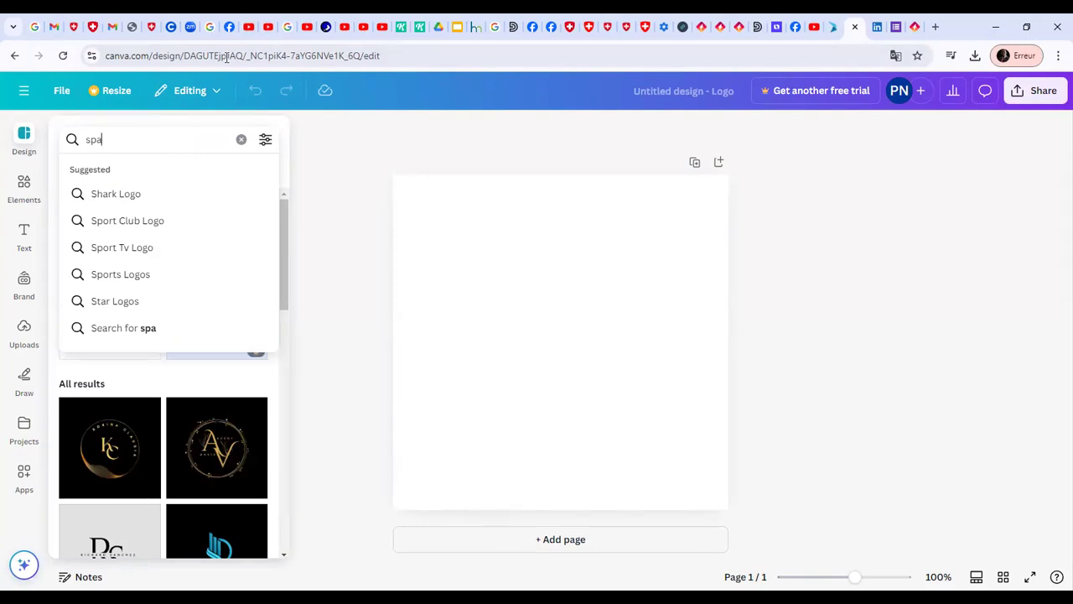
key("Return")
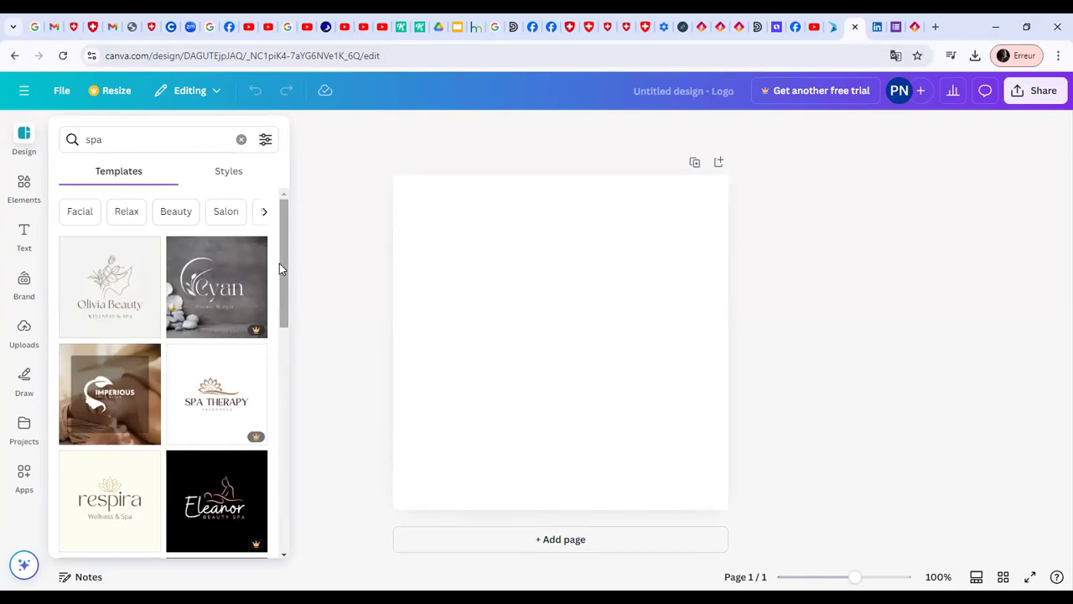
Browse the spa templates, try the Larana Massage & Spa one, and replace it with the related Black and White Massage Salon Logo
left_click_drag(280, 261, 290, 290)
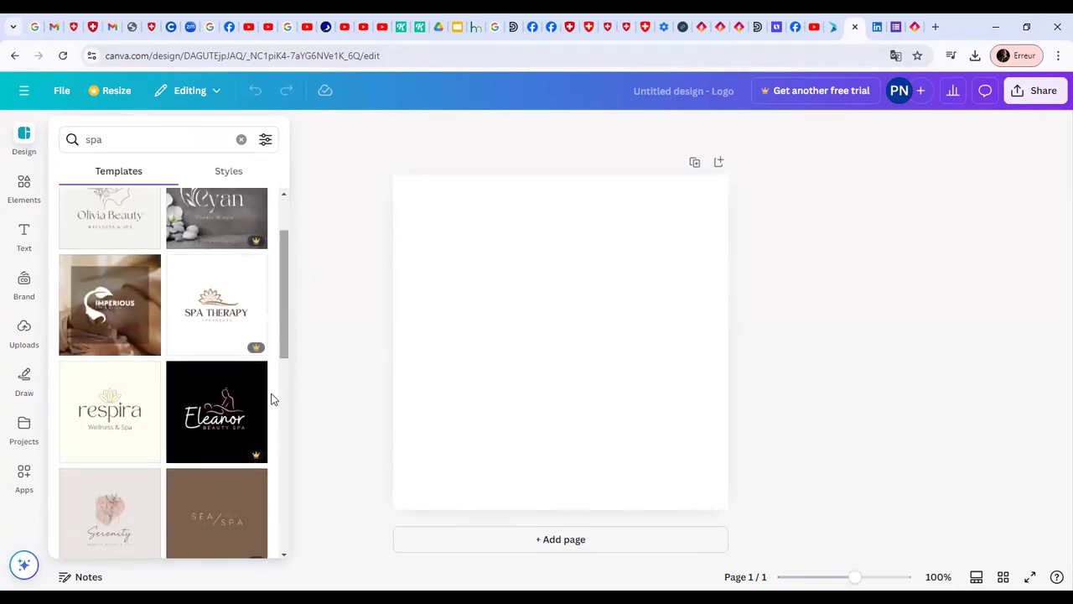
mouse_move(256, 459)
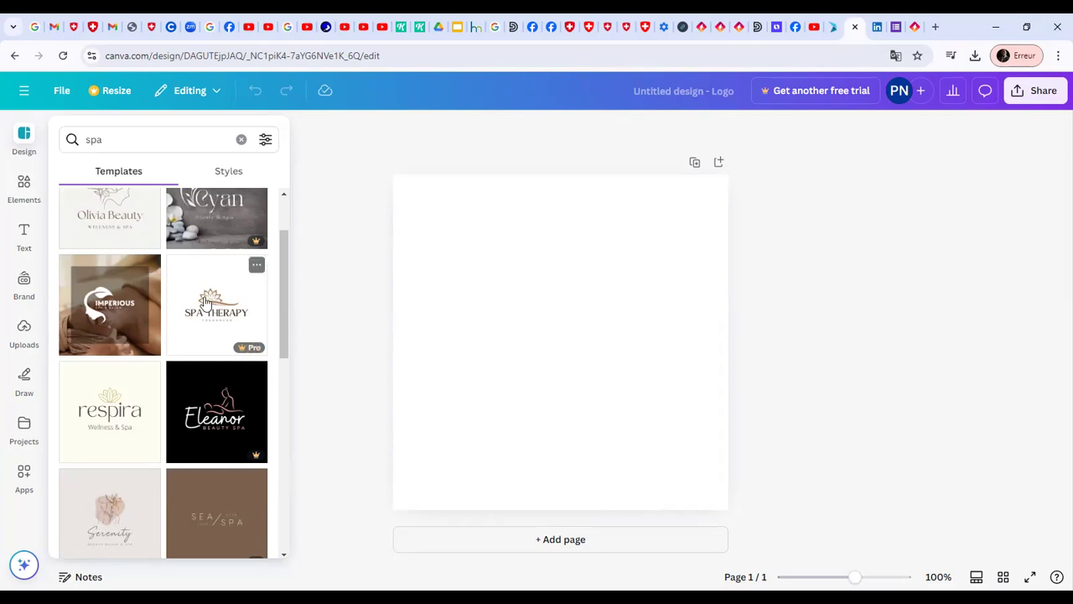
left_click_drag(286, 255, 286, 440)
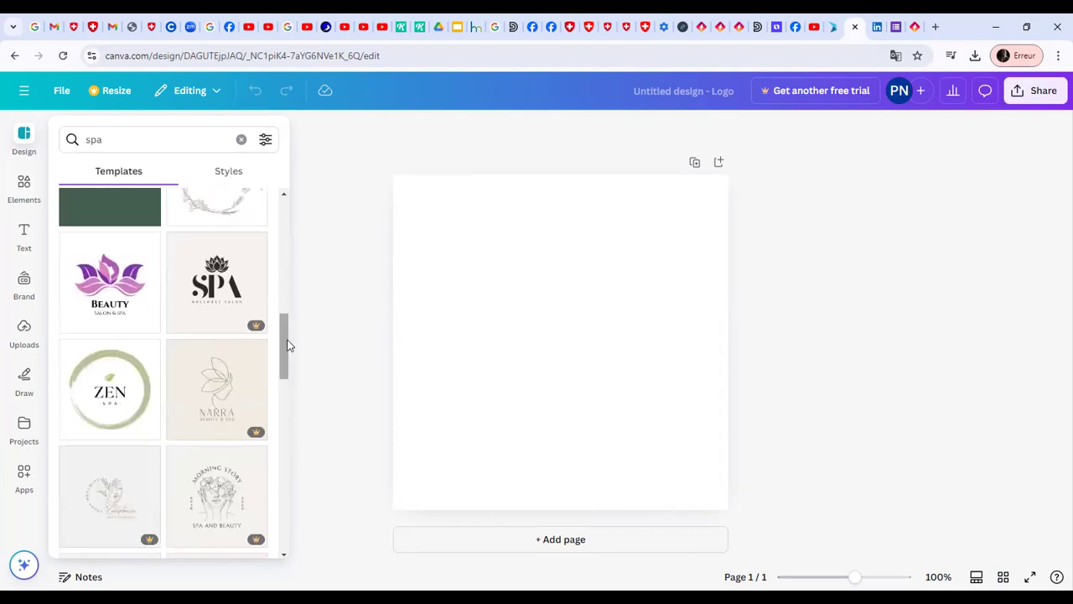
left_click_drag(290, 347, 290, 246)
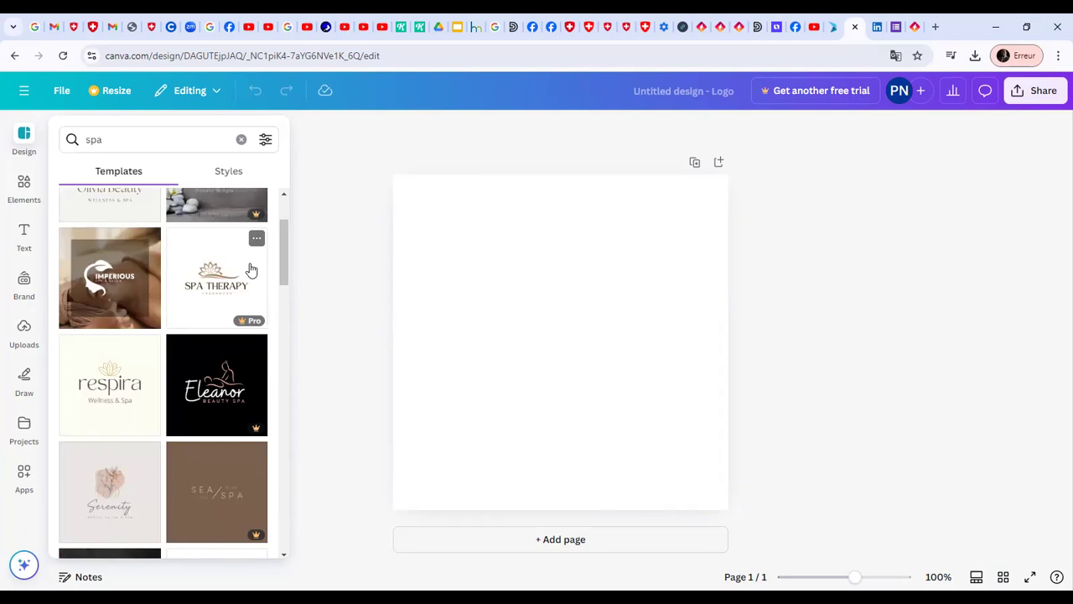
left_click_drag(286, 248, 278, 214)
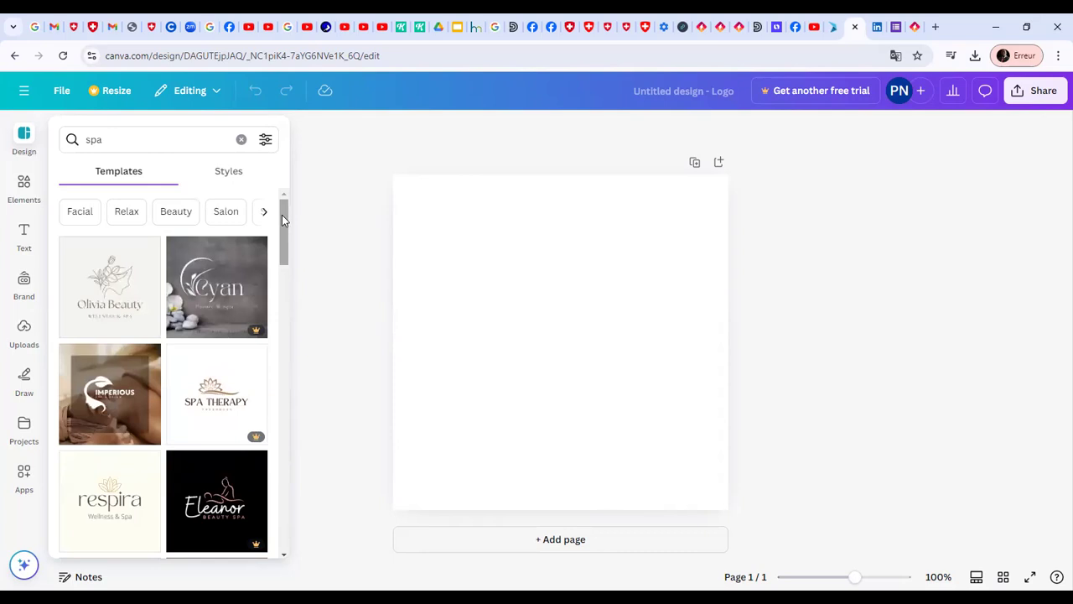
mouse_move(258, 330)
left_click_drag(287, 223, 282, 417)
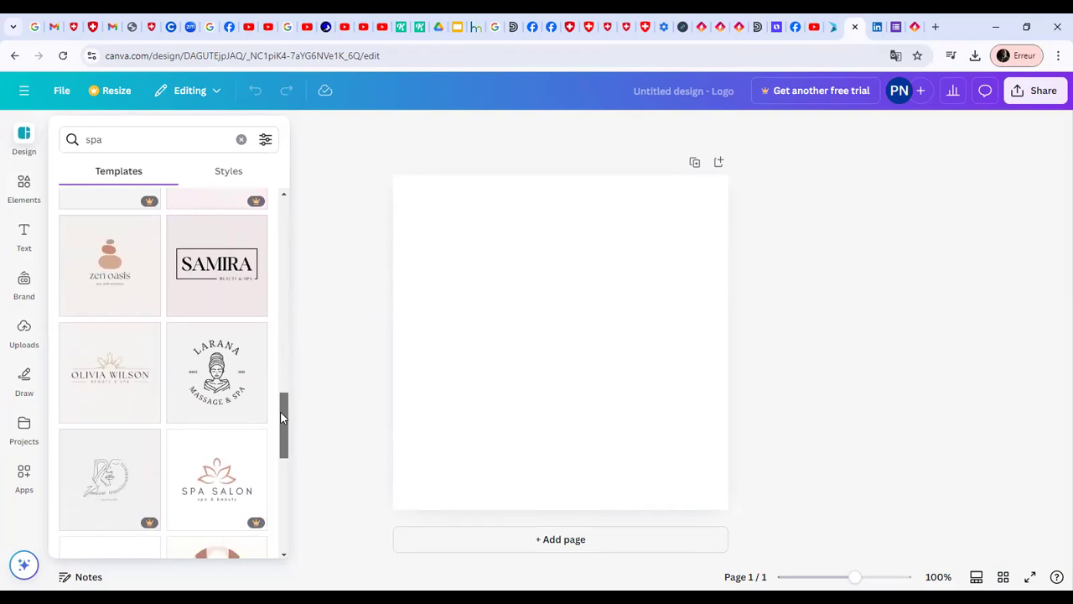
left_click(217, 378)
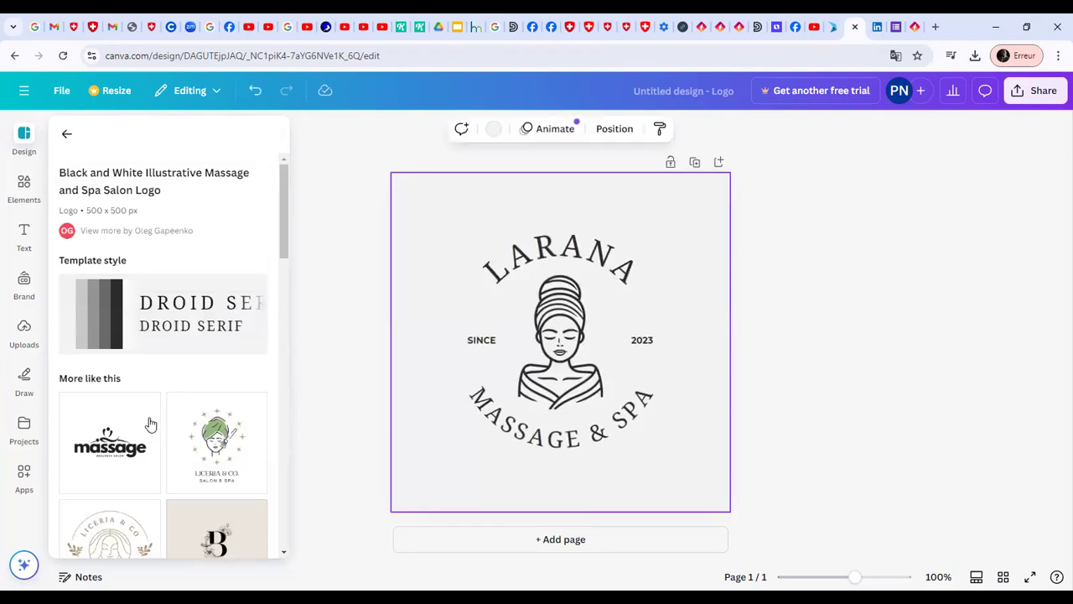
left_click(92, 467)
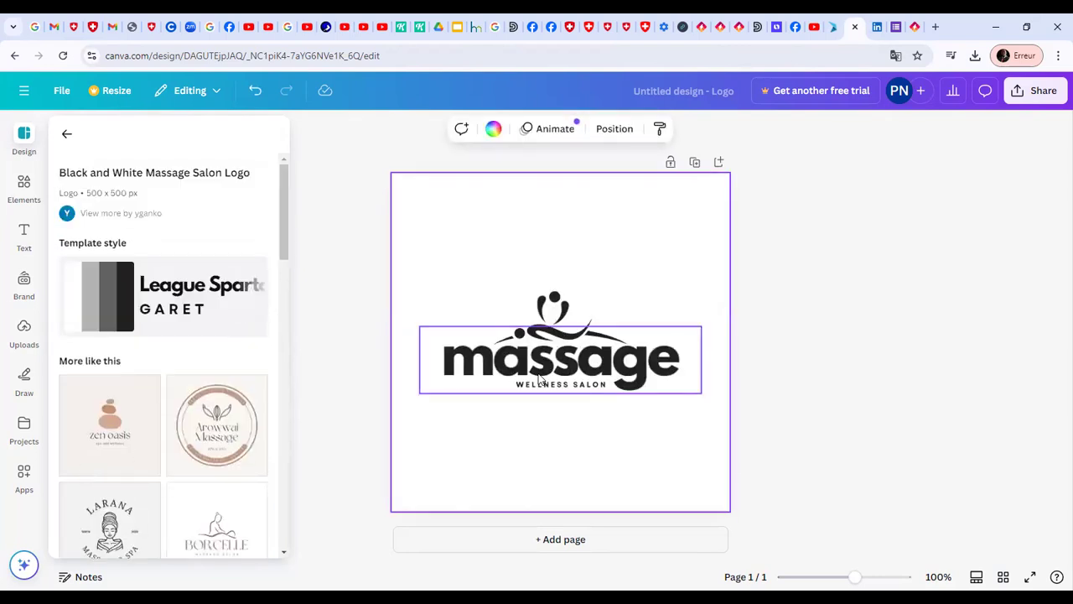
Replace the "Wellness Salon" tagline under the massage wordmark with "3R'S"
left_click(580, 385)
double_click(584, 386)
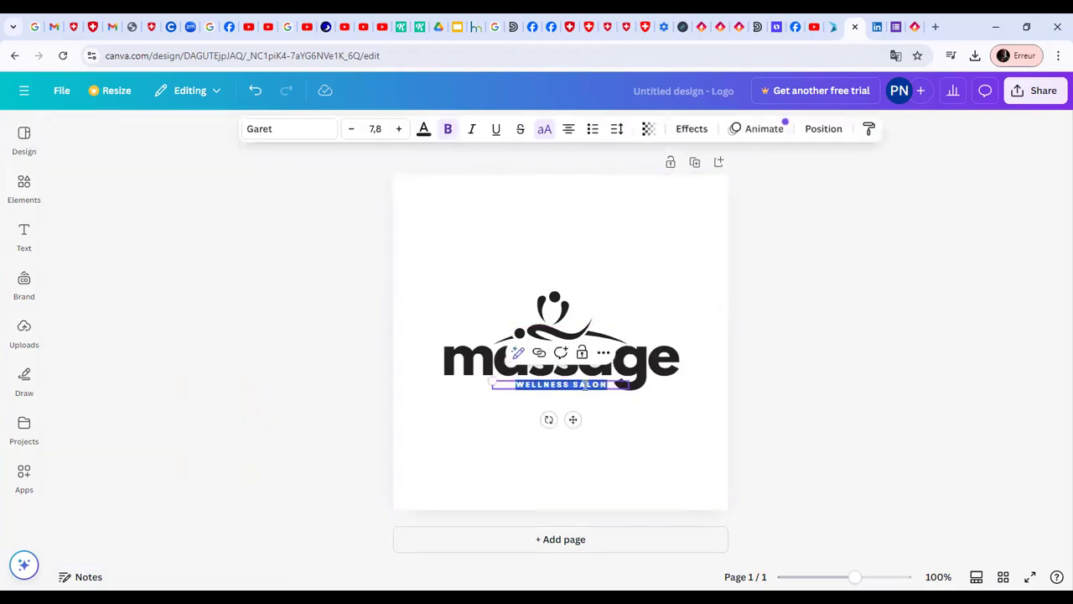
type("3")
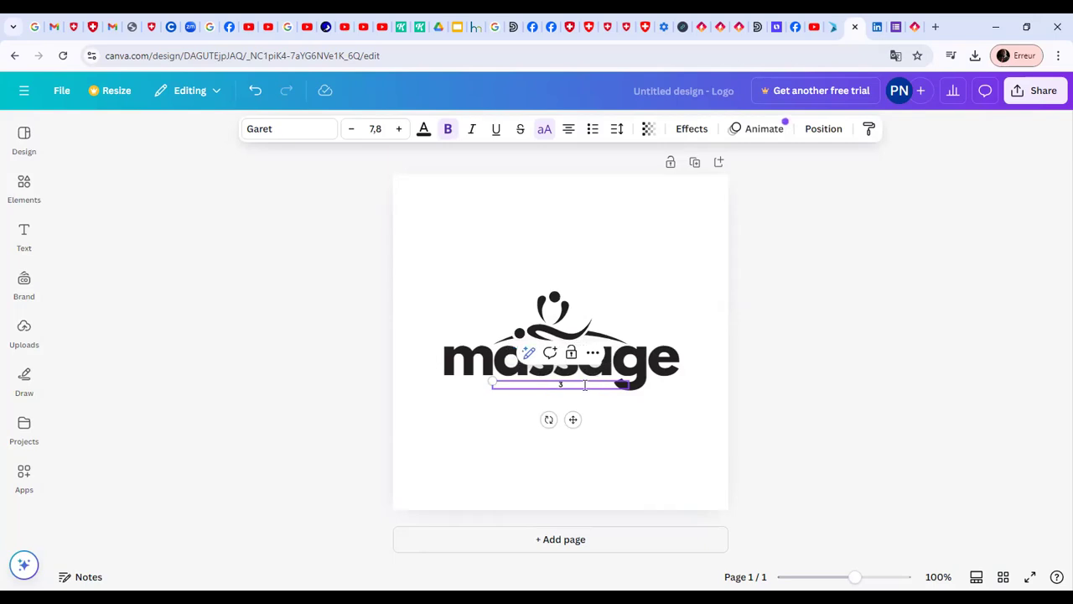
type(" R'S")
left_click(713, 276)
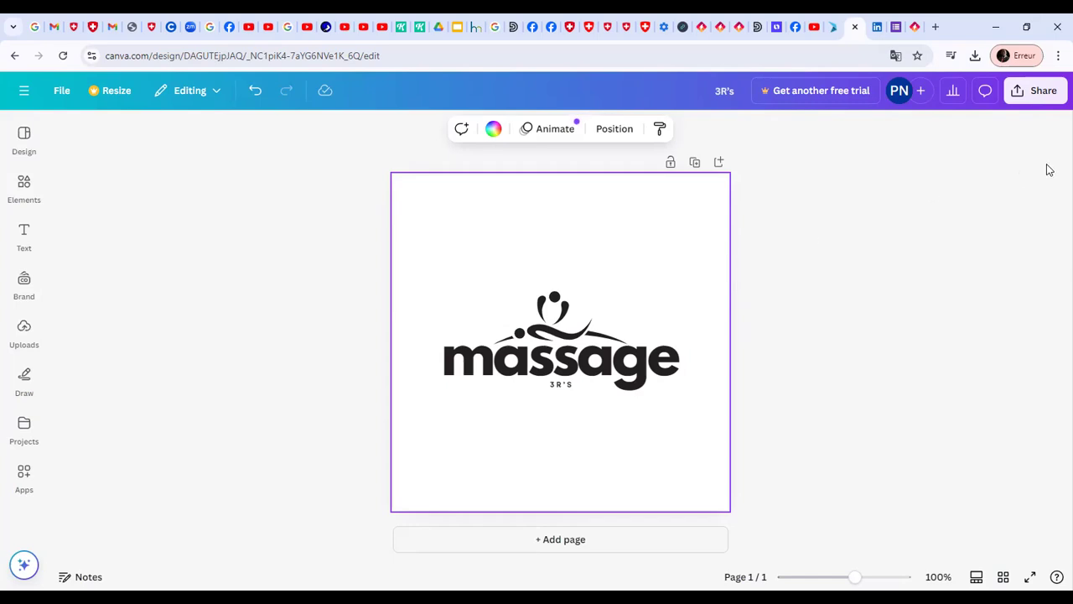
Download the logo as a PNG at size 1 (500 × 500 px) and open the downloaded 3R's.png
left_click(1038, 92)
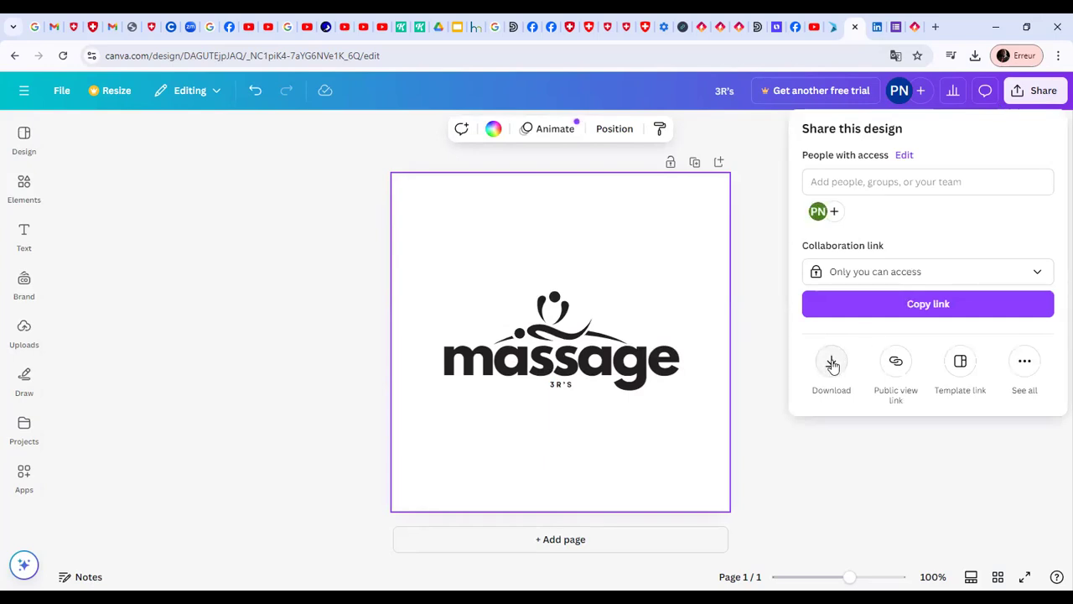
left_click(832, 363)
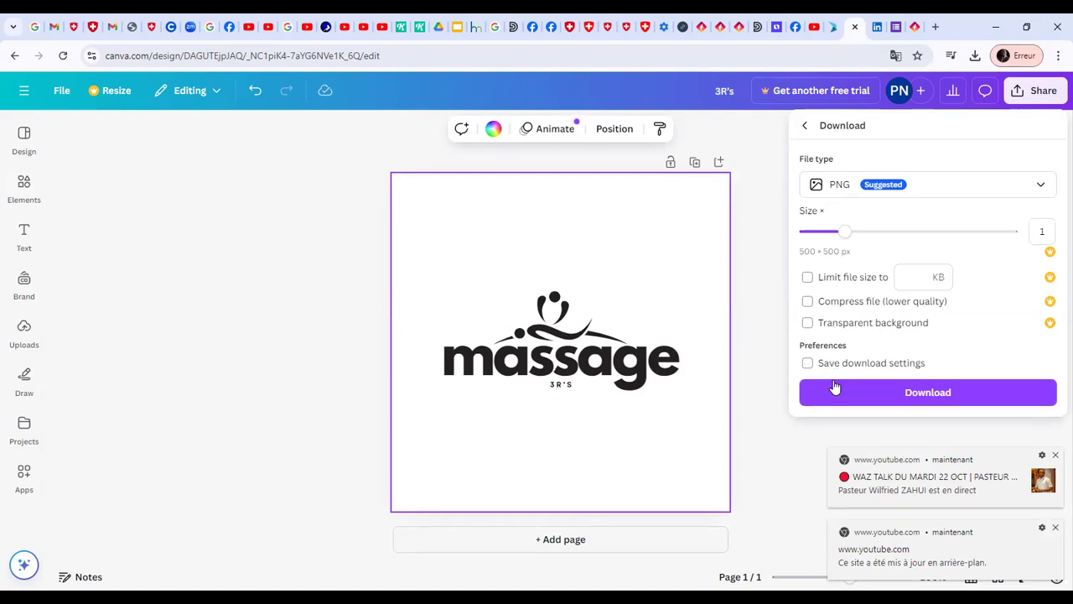
left_click(978, 185)
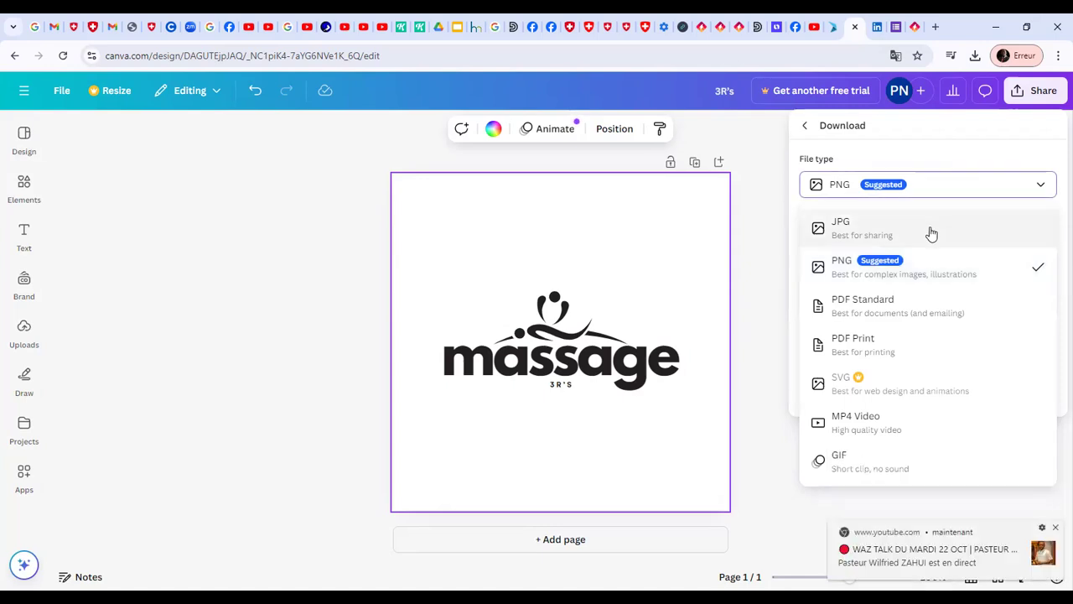
left_click(930, 260)
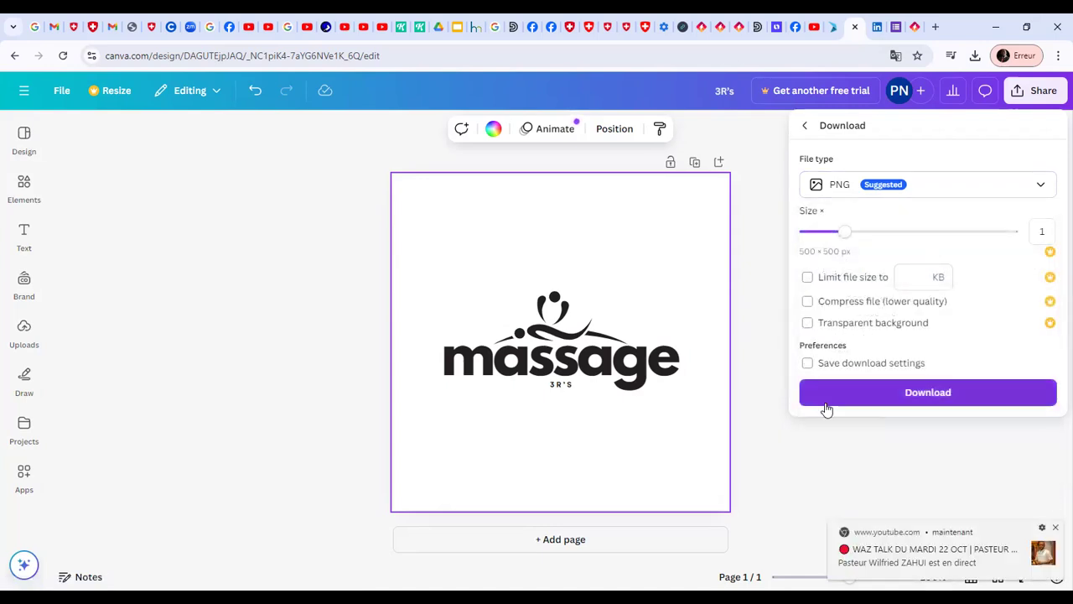
left_click(869, 394)
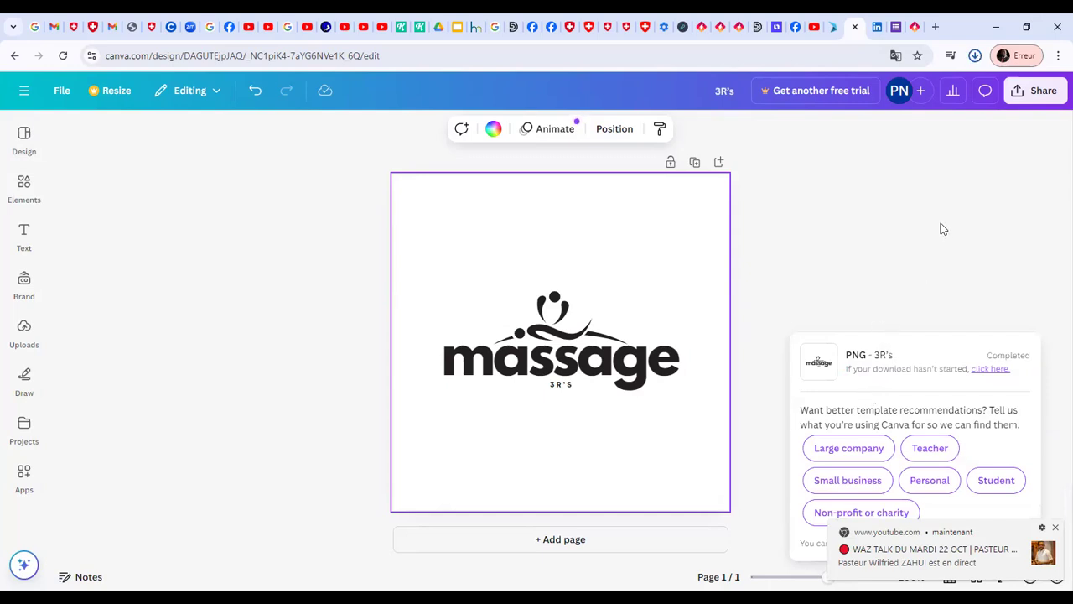
left_click(975, 55)
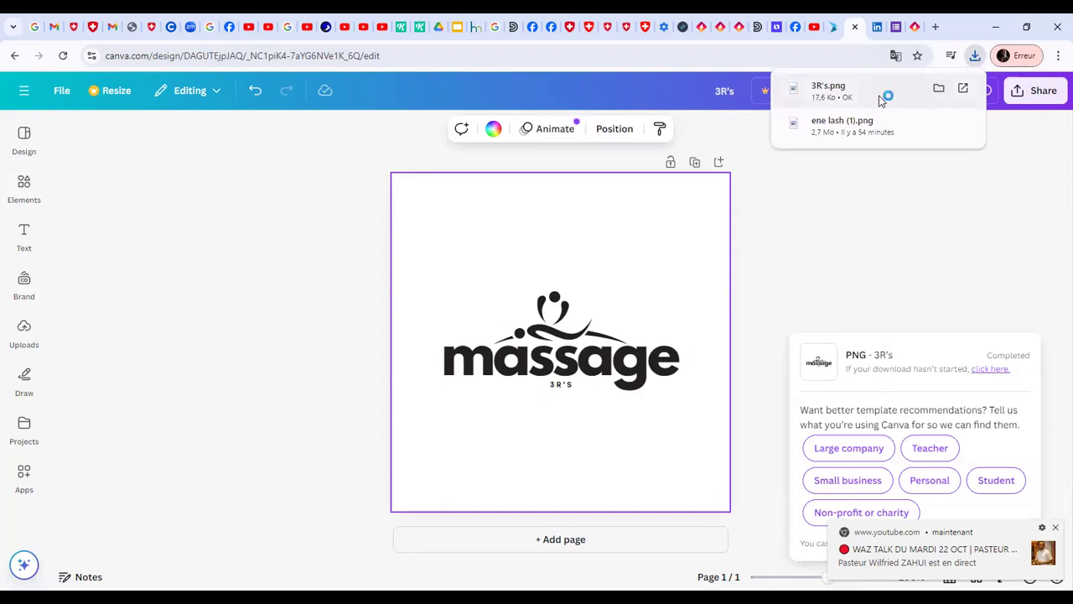
left_click(880, 100)
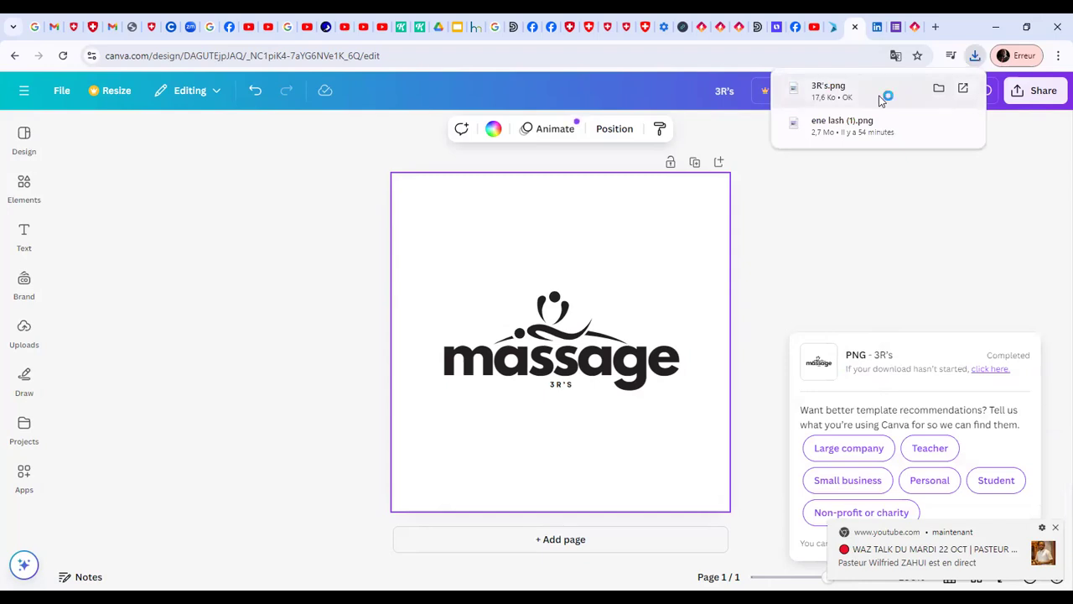